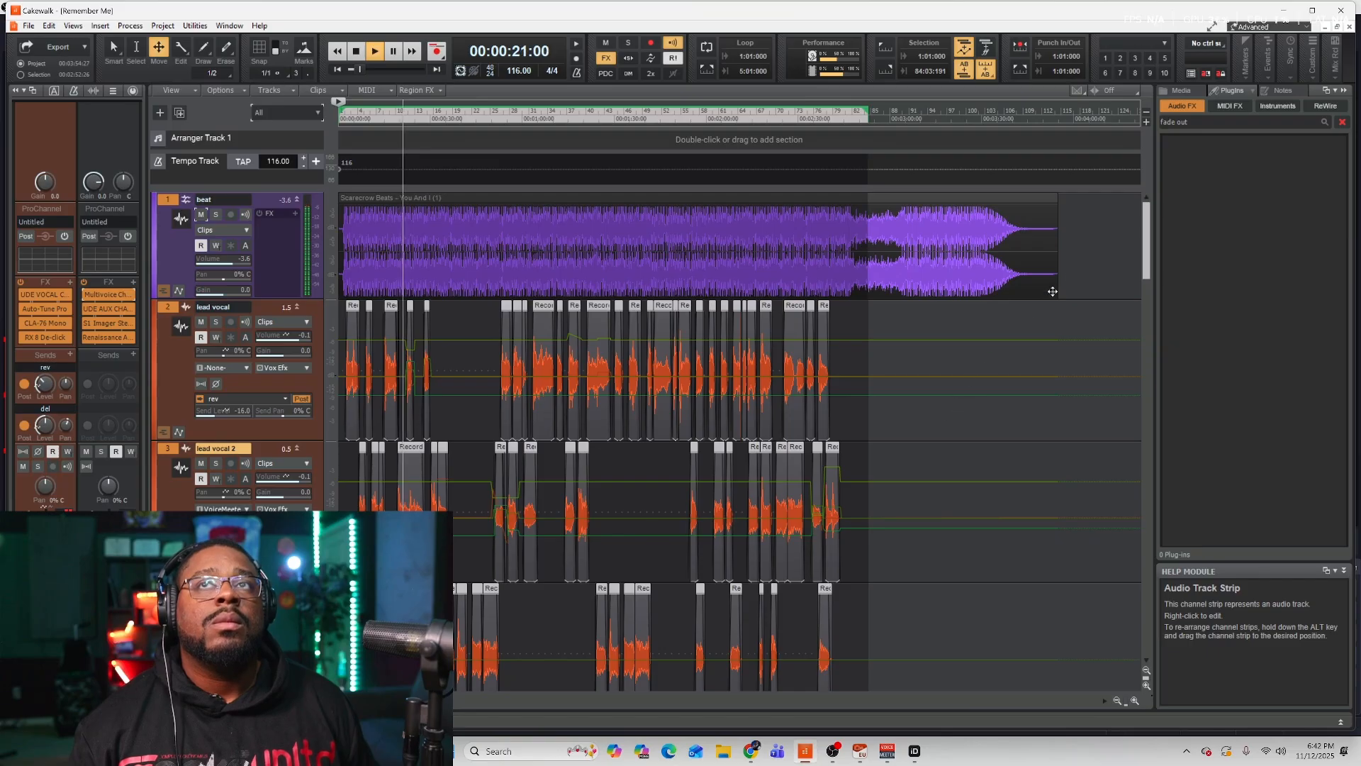
Scroll through the tracks while the song plays back, and stop the transport.
{"action": "left_click_drag", "start_coordinate": [1146, 237], "coordinate": [1140, 360]}
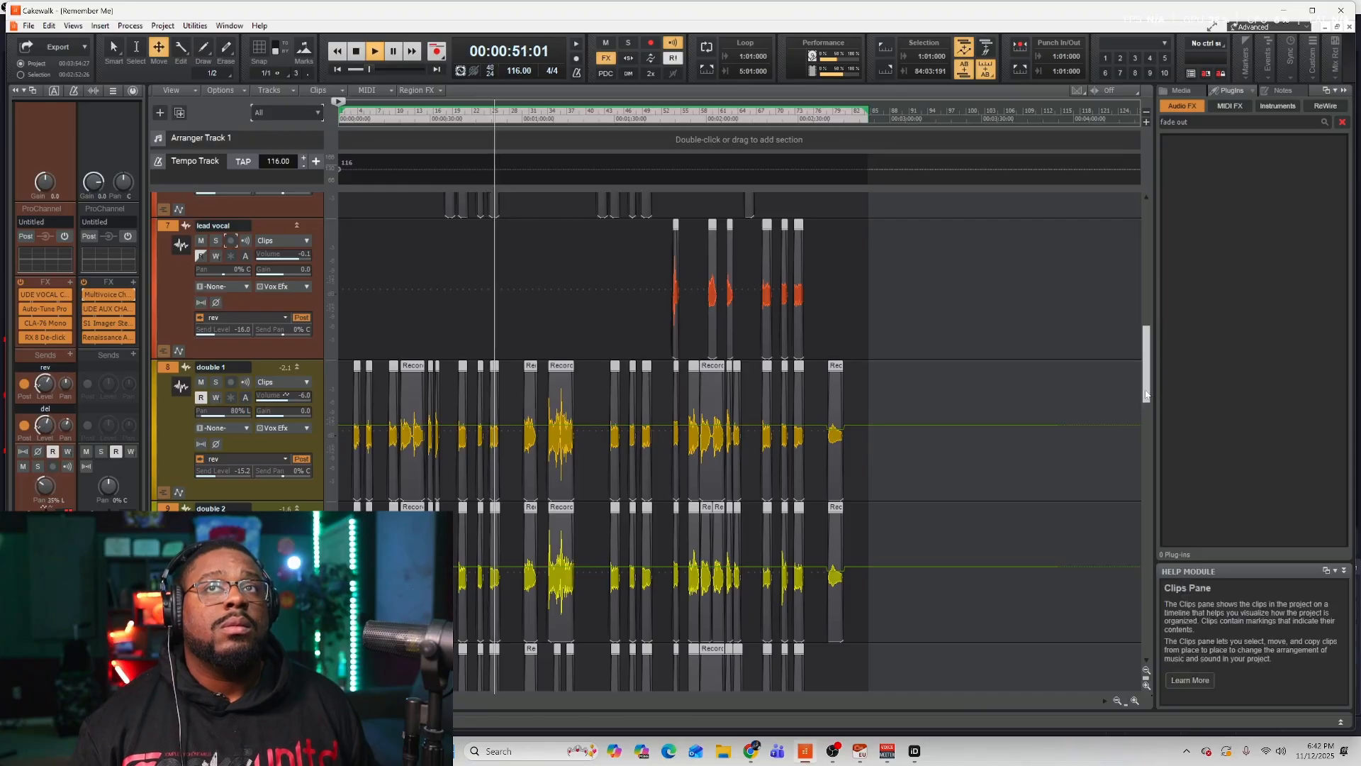
{"action": "left_click_drag", "start_coordinate": [1146, 390], "coordinate": [1146, 276]}
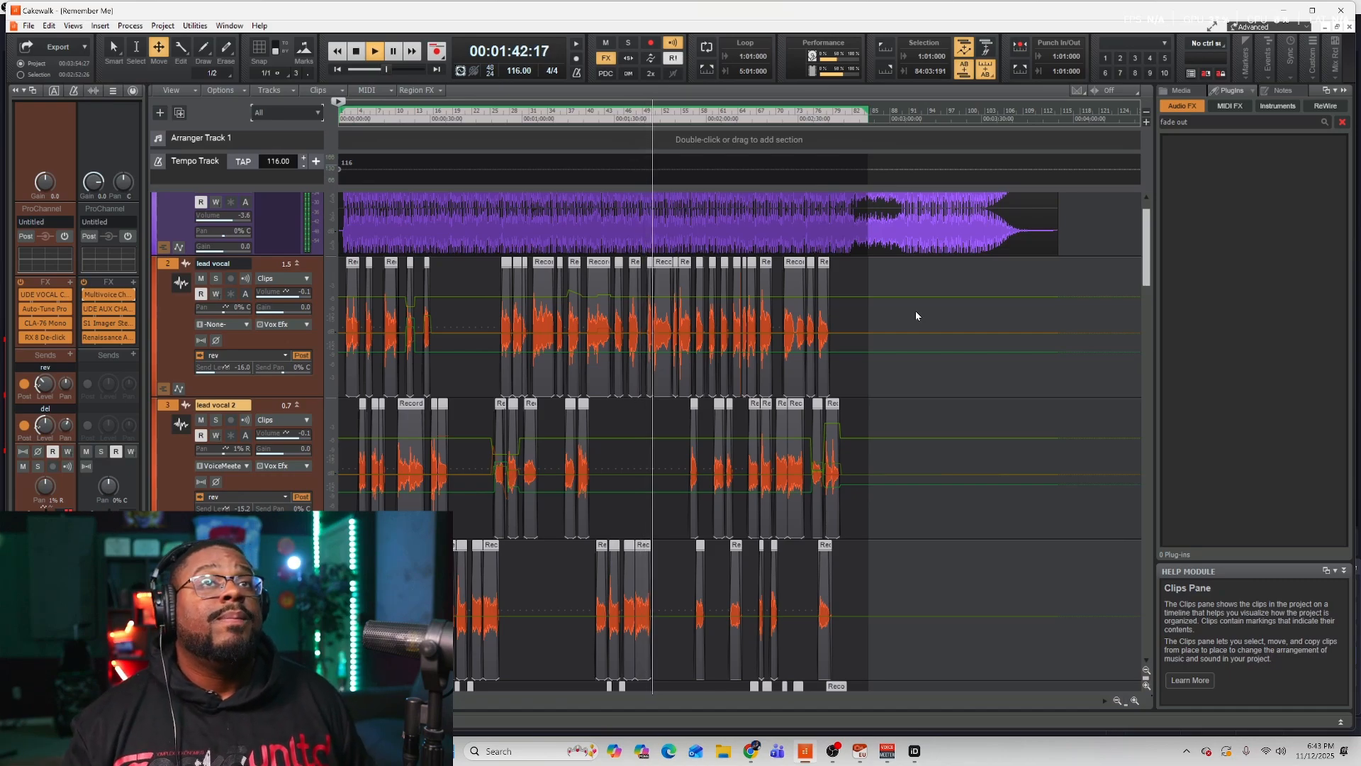
{"action": "key", "text": "space"}
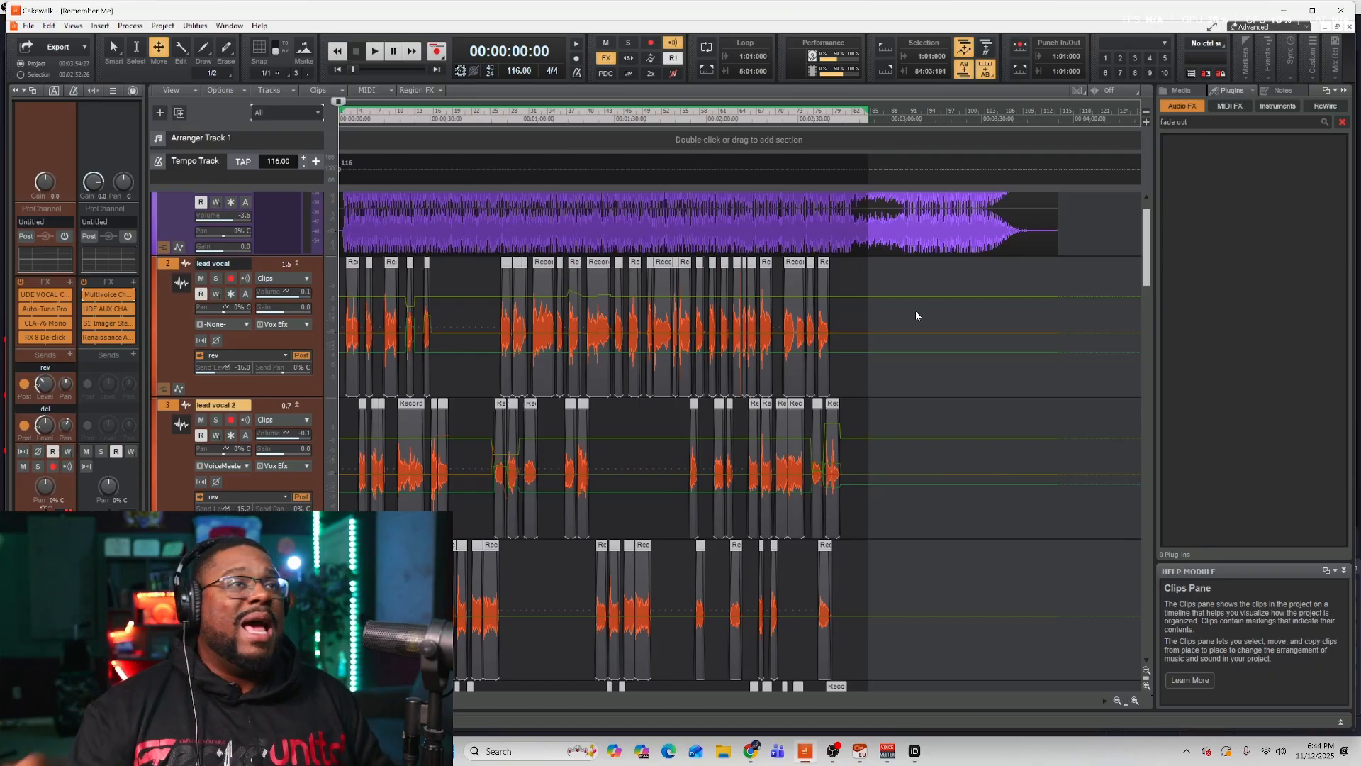
Scroll through all of the project's tracks to examine their vocal clips and edits.
{"action": "scroll", "coordinate": [217, 264], "scroll_direction": "up", "scroll_amount": 2}
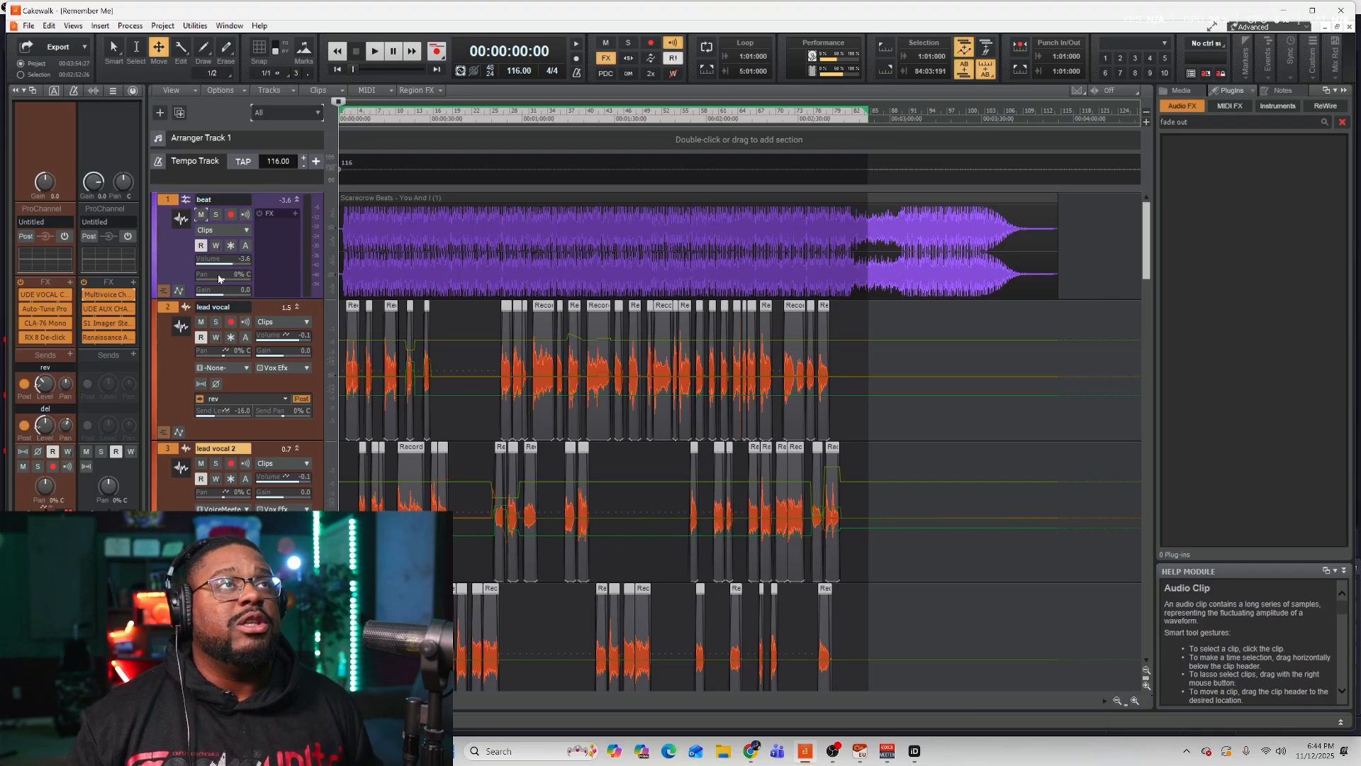
{"action": "scroll", "coordinate": [251, 347], "scroll_direction": "down", "scroll_amount": 5}
{"action": "scroll", "coordinate": [284, 426], "scroll_direction": "down", "scroll_amount": 20}
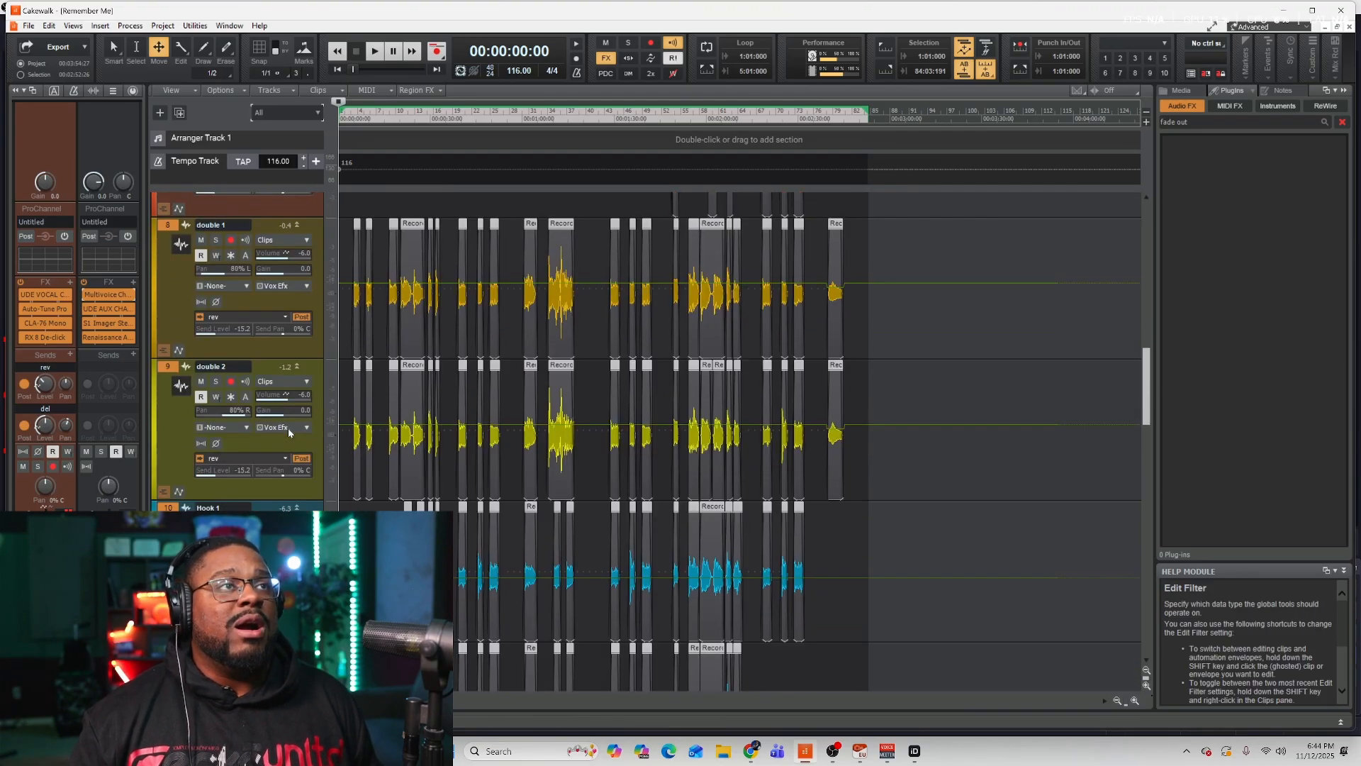
{"action": "scroll", "coordinate": [288, 433], "scroll_direction": "down", "scroll_amount": 10}
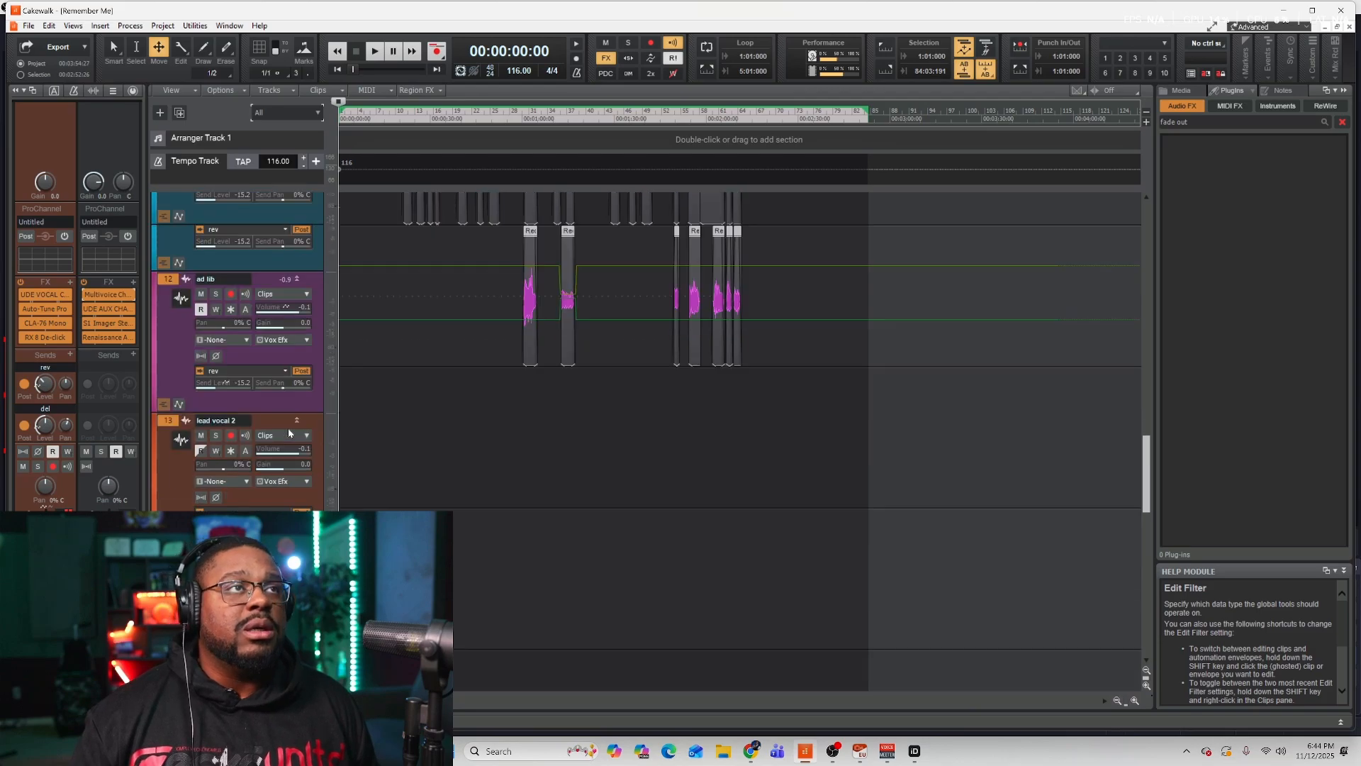
{"action": "scroll", "coordinate": [289, 434], "scroll_direction": "down", "scroll_amount": 5}
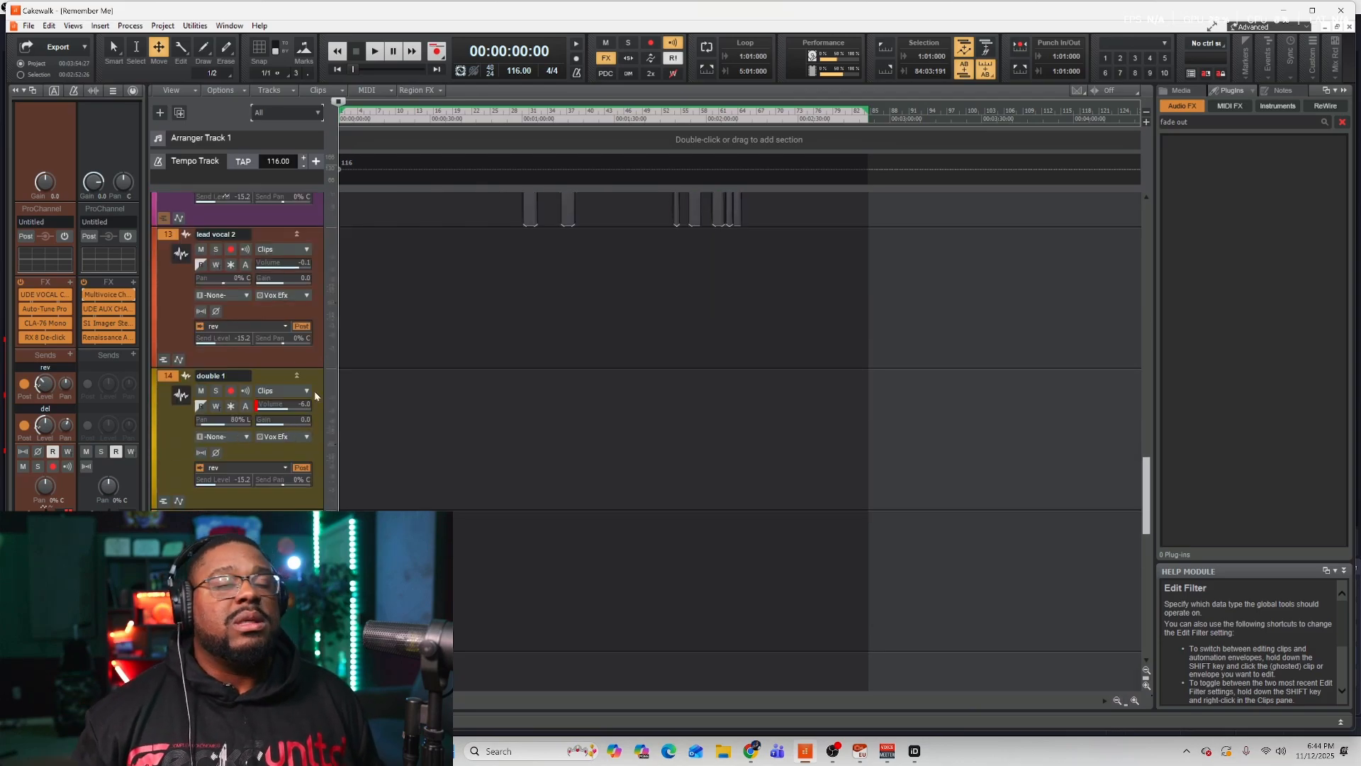
{"action": "scroll", "coordinate": [505, 478], "scroll_direction": "up", "scroll_amount": 15}
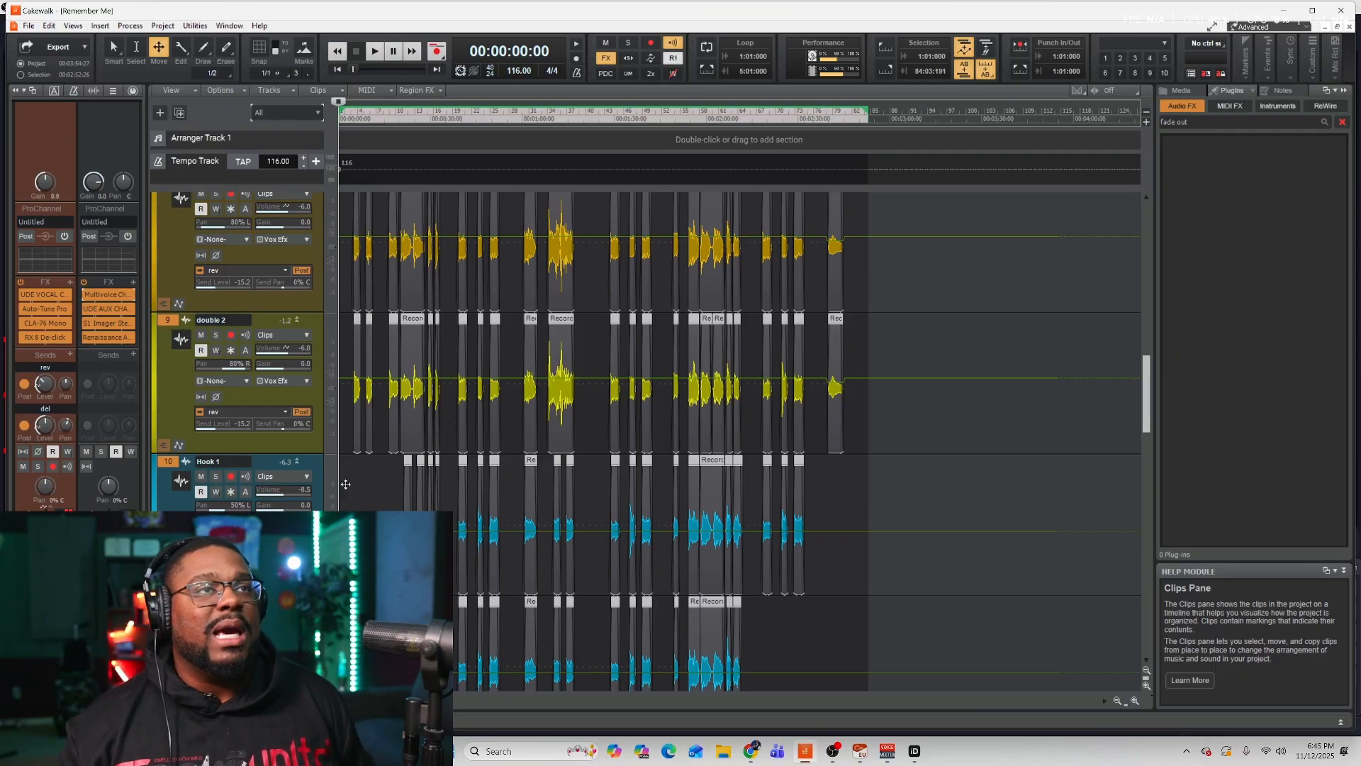
{"action": "scroll", "coordinate": [844, 544], "scroll_direction": "up", "scroll_amount": 7}
{"action": "scroll", "coordinate": [779, 358], "scroll_direction": "up", "scroll_amount": 8}
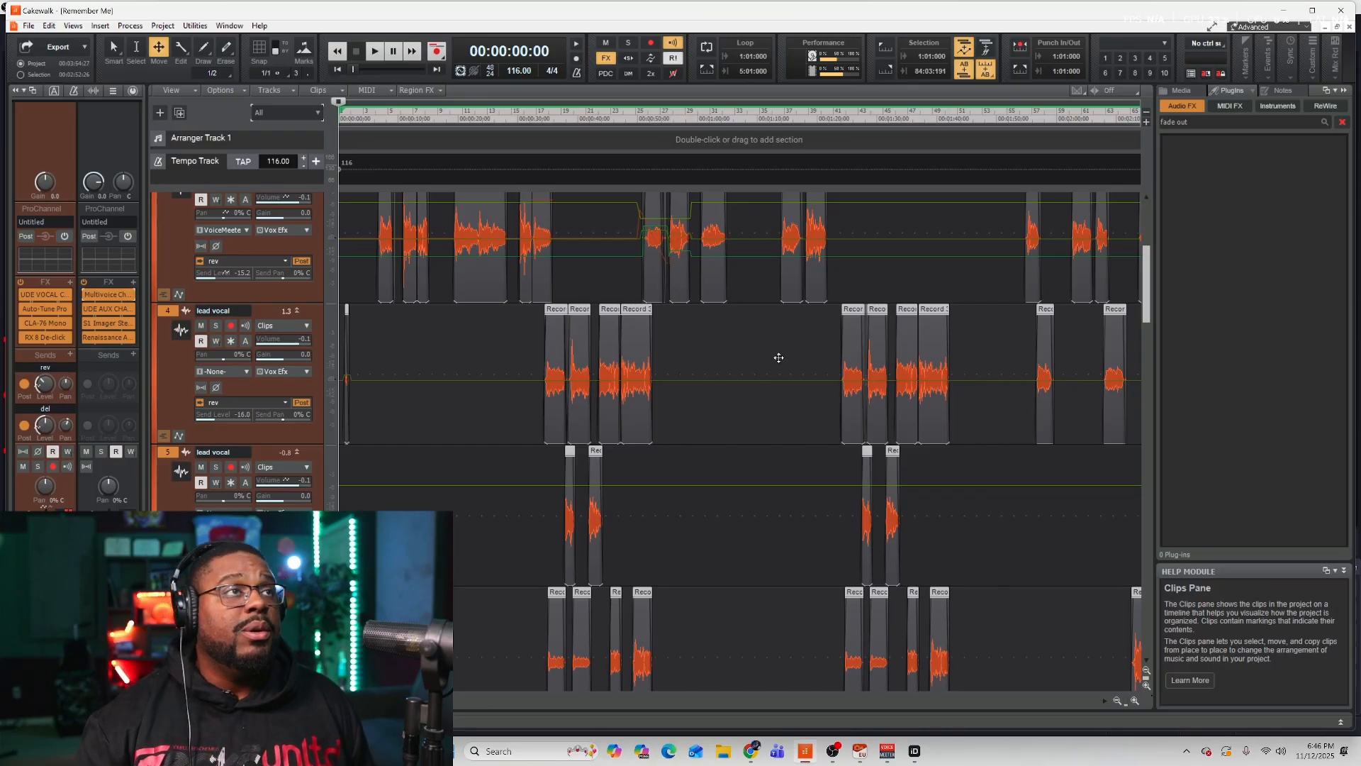
{"action": "scroll", "coordinate": [779, 357], "scroll_direction": "up", "scroll_amount": 3}
Open the Console view and enlarge it to show the channel strips' FX racks.
{"action": "left_click", "coordinate": [72, 27]}
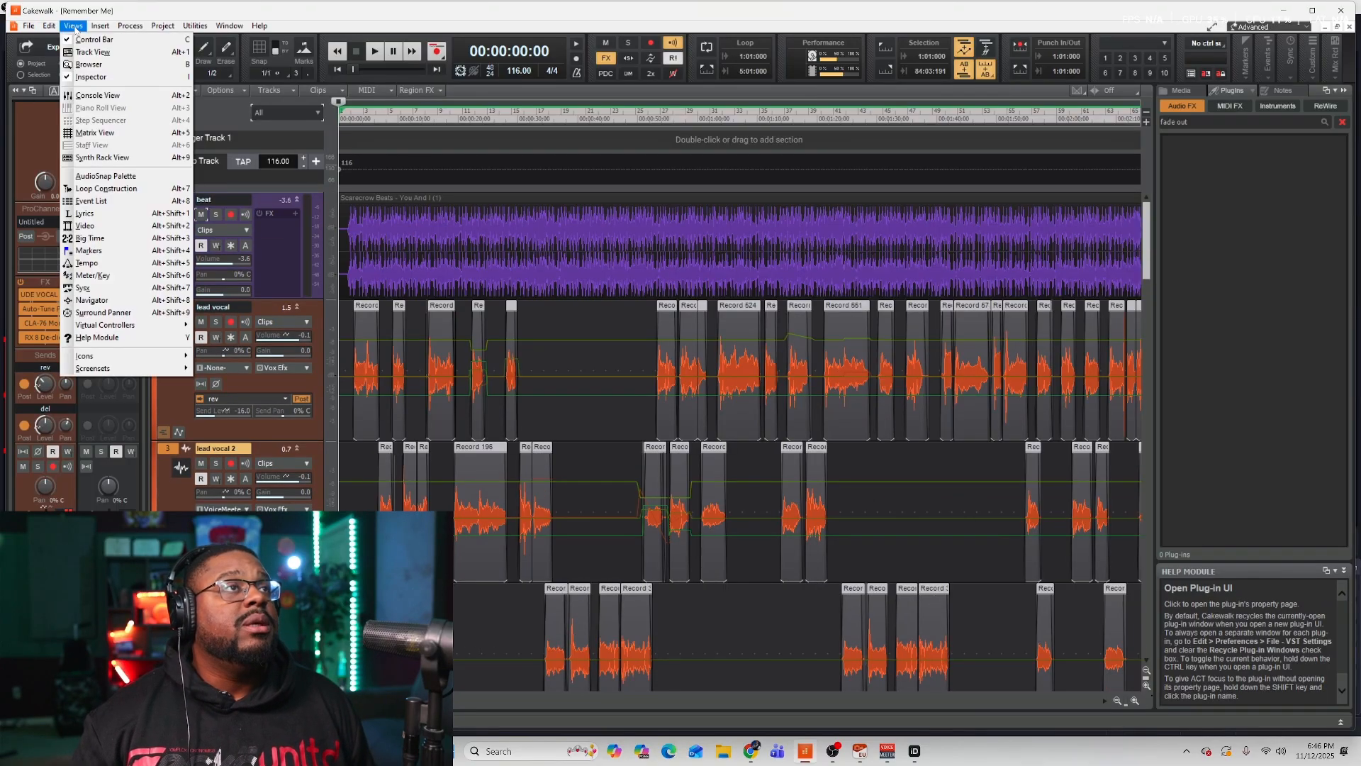
{"action": "left_click", "coordinate": [98, 95]}
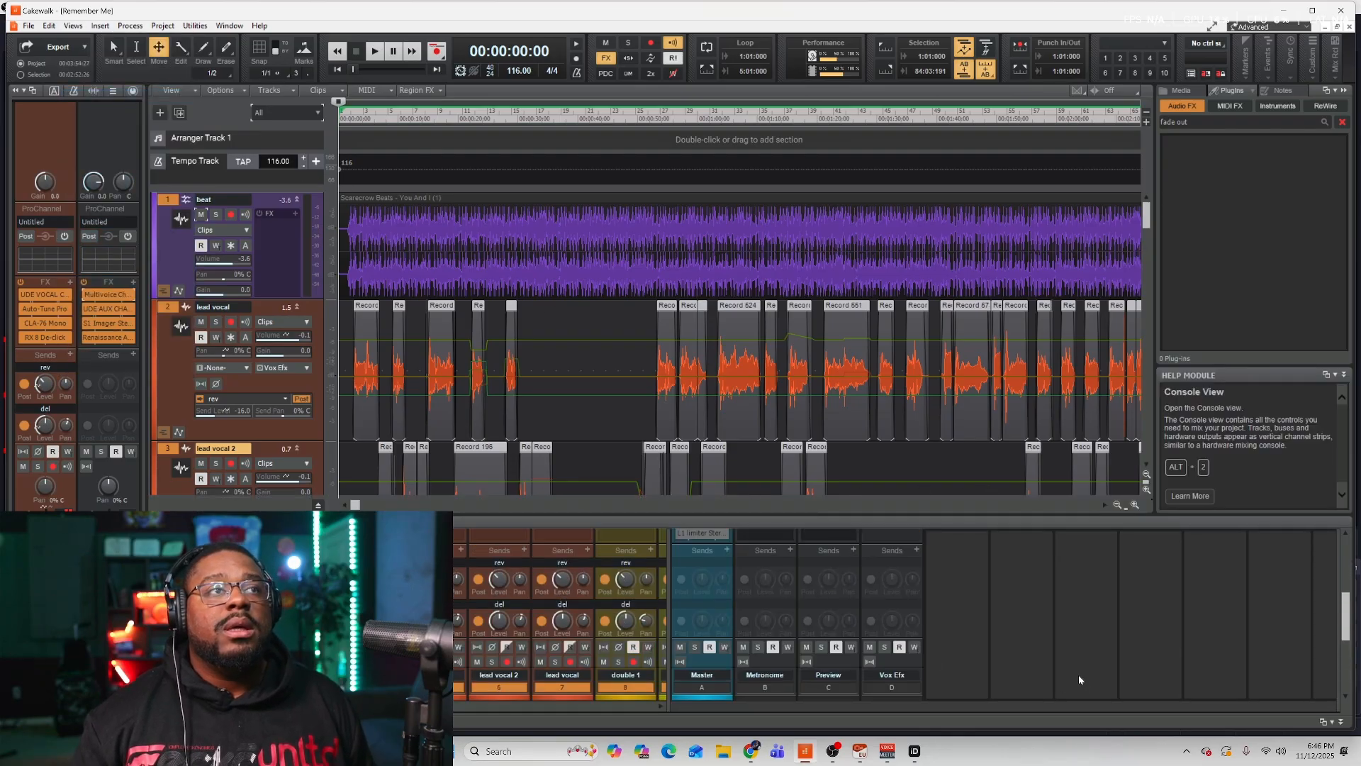
{"action": "scroll", "coordinate": [1079, 681], "scroll_direction": "up", "scroll_amount": 3}
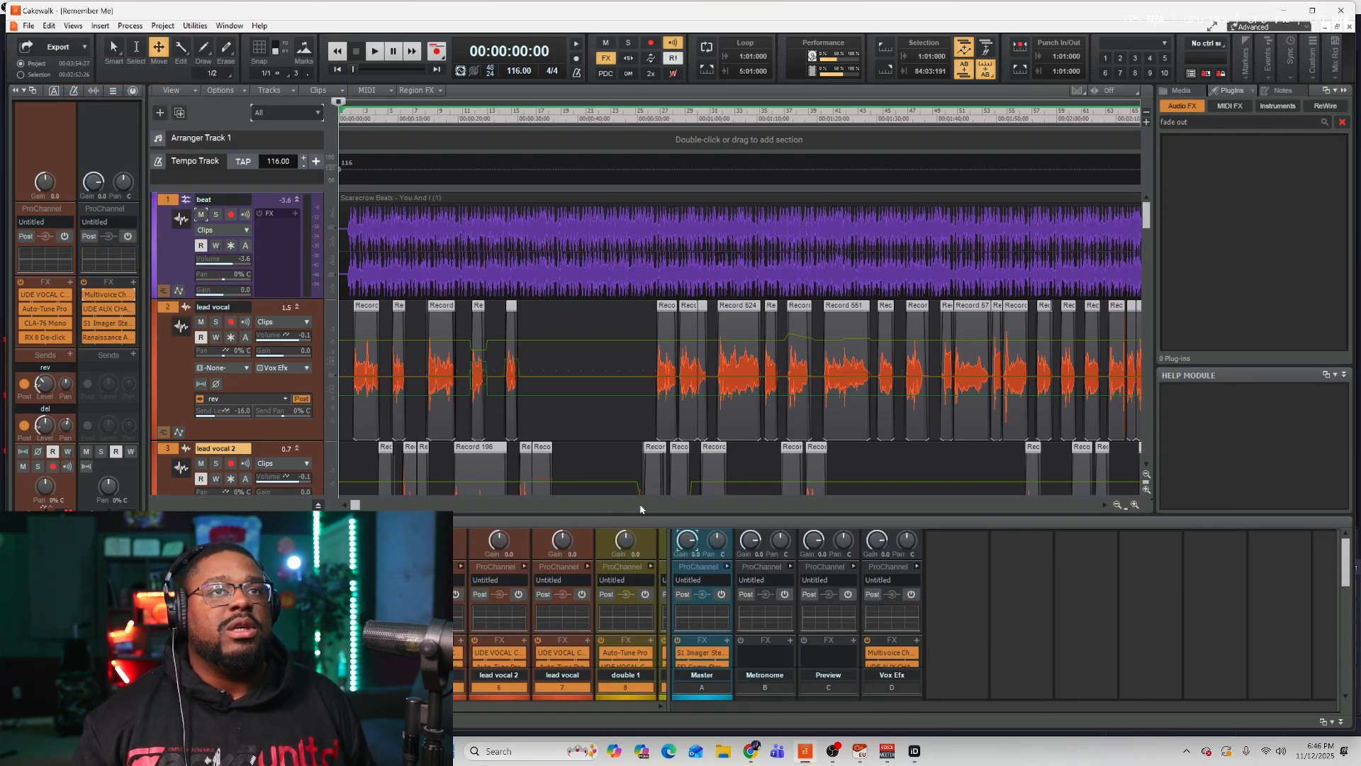
{"action": "left_click_drag", "start_coordinate": [648, 520], "coordinate": [648, 283]}
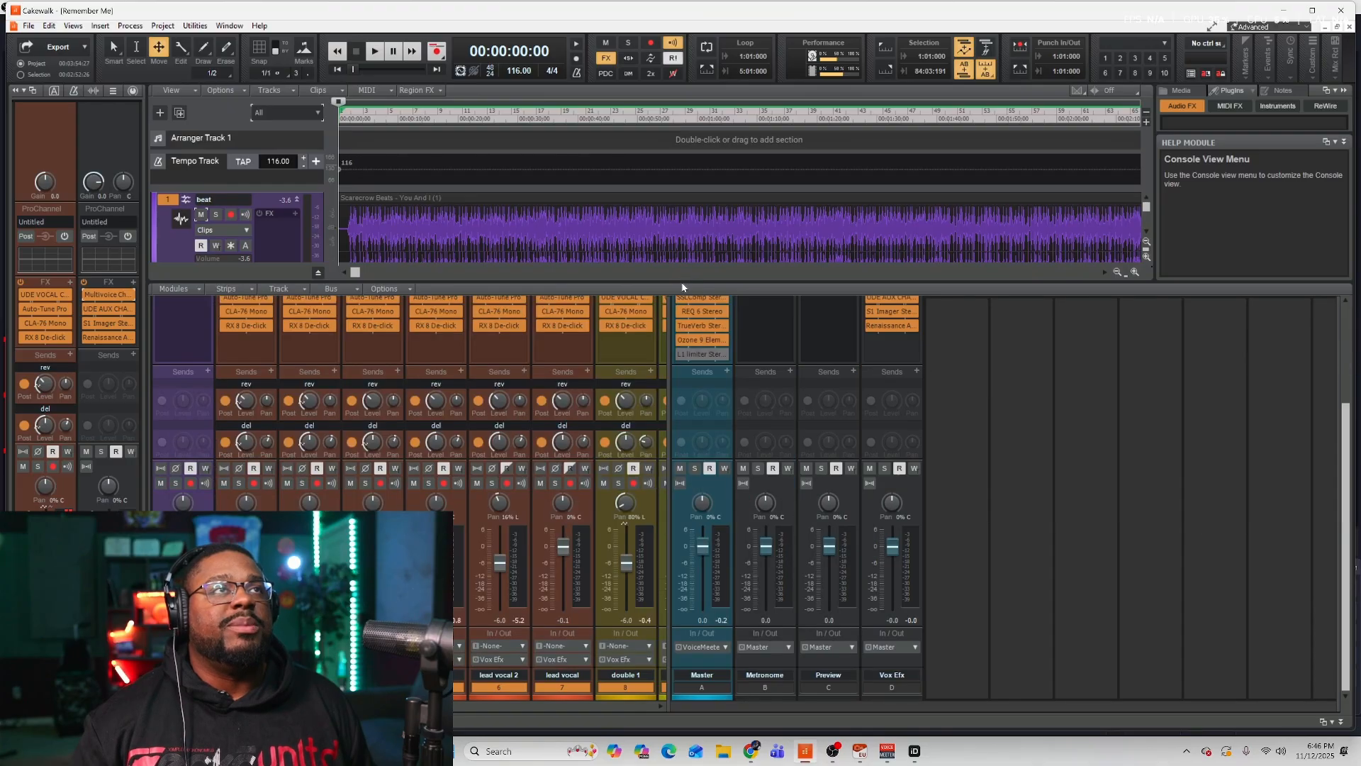
{"action": "scroll", "coordinate": [936, 461], "scroll_direction": "up", "scroll_amount": 3}
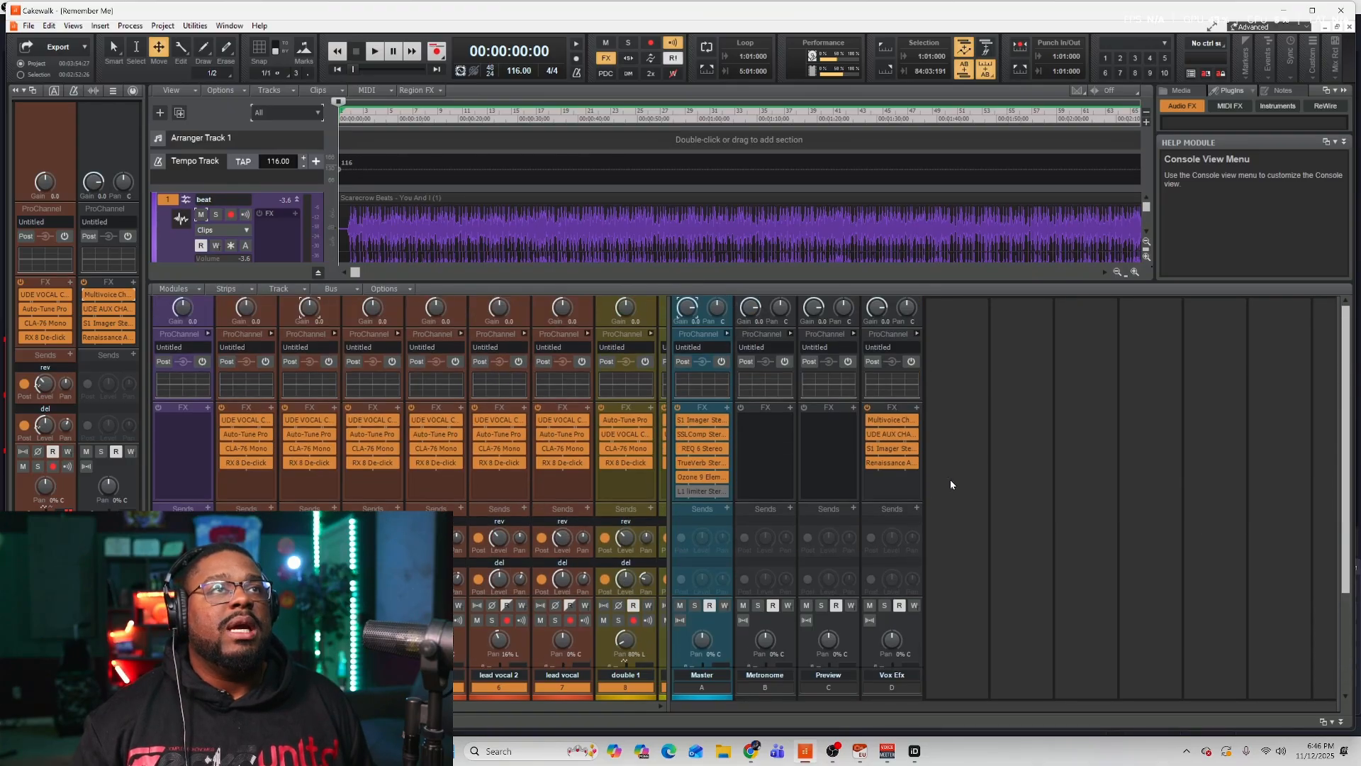
Open the lead vocal's UDE VOCAL CHAIN and inspect its Sonitus compressor, equalizer and modulator plug-ins.
{"action": "double_click", "coordinate": [242, 420]}
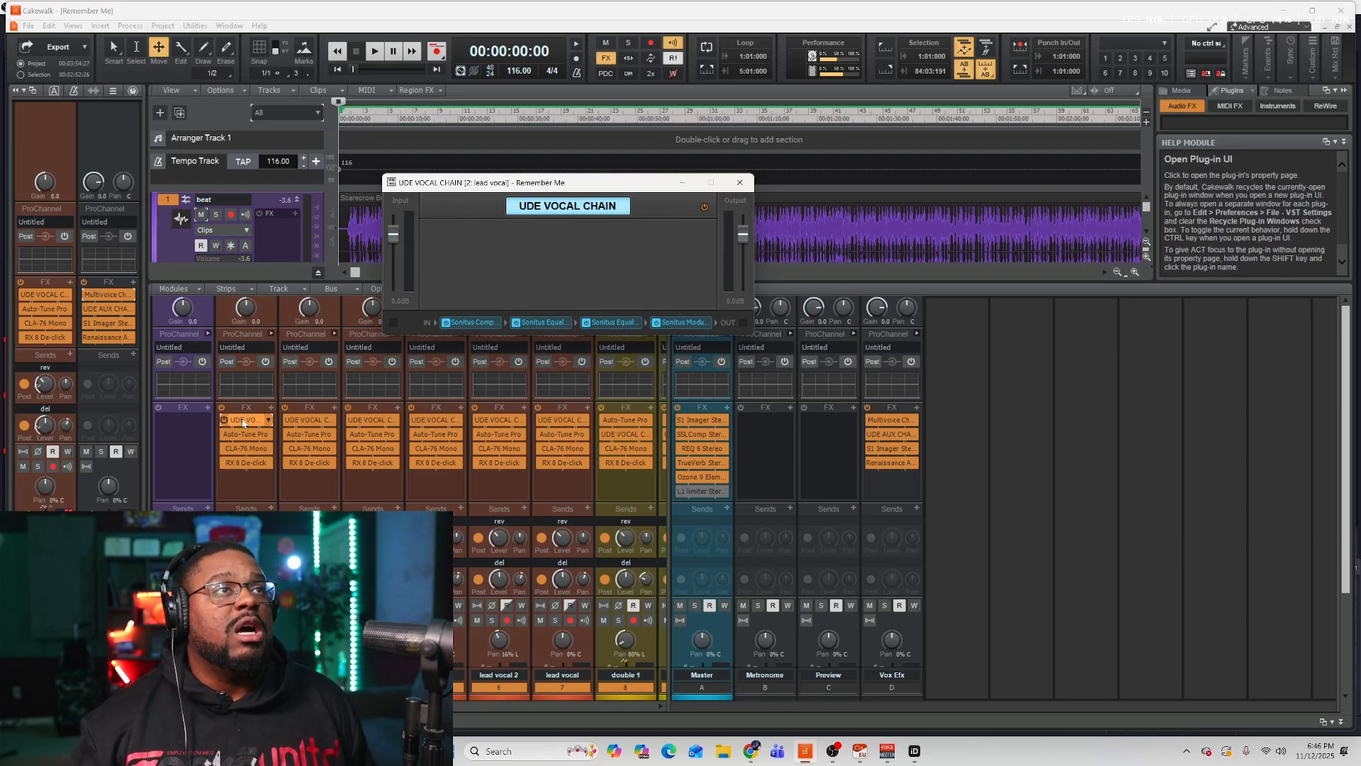
{"action": "left_click", "coordinate": [242, 423]}
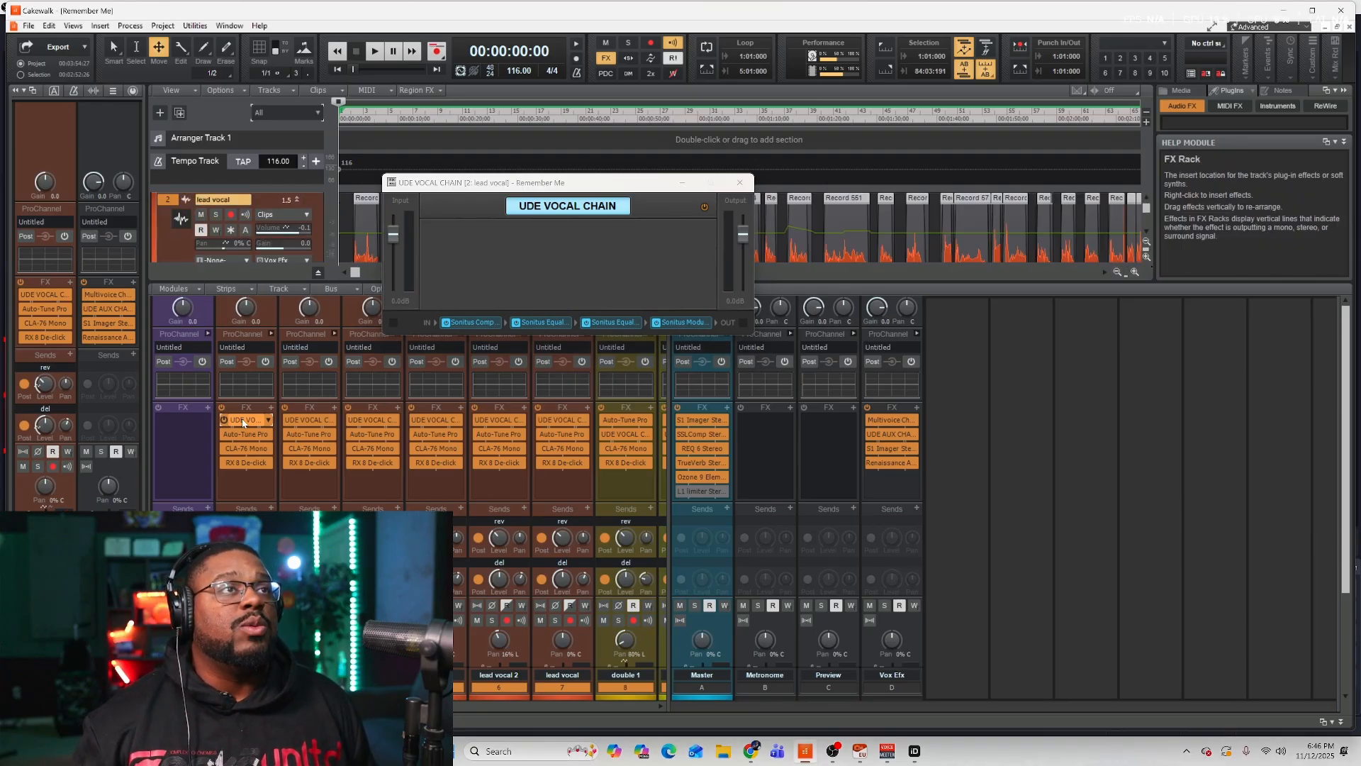
{"action": "left_click", "coordinate": [469, 320]}
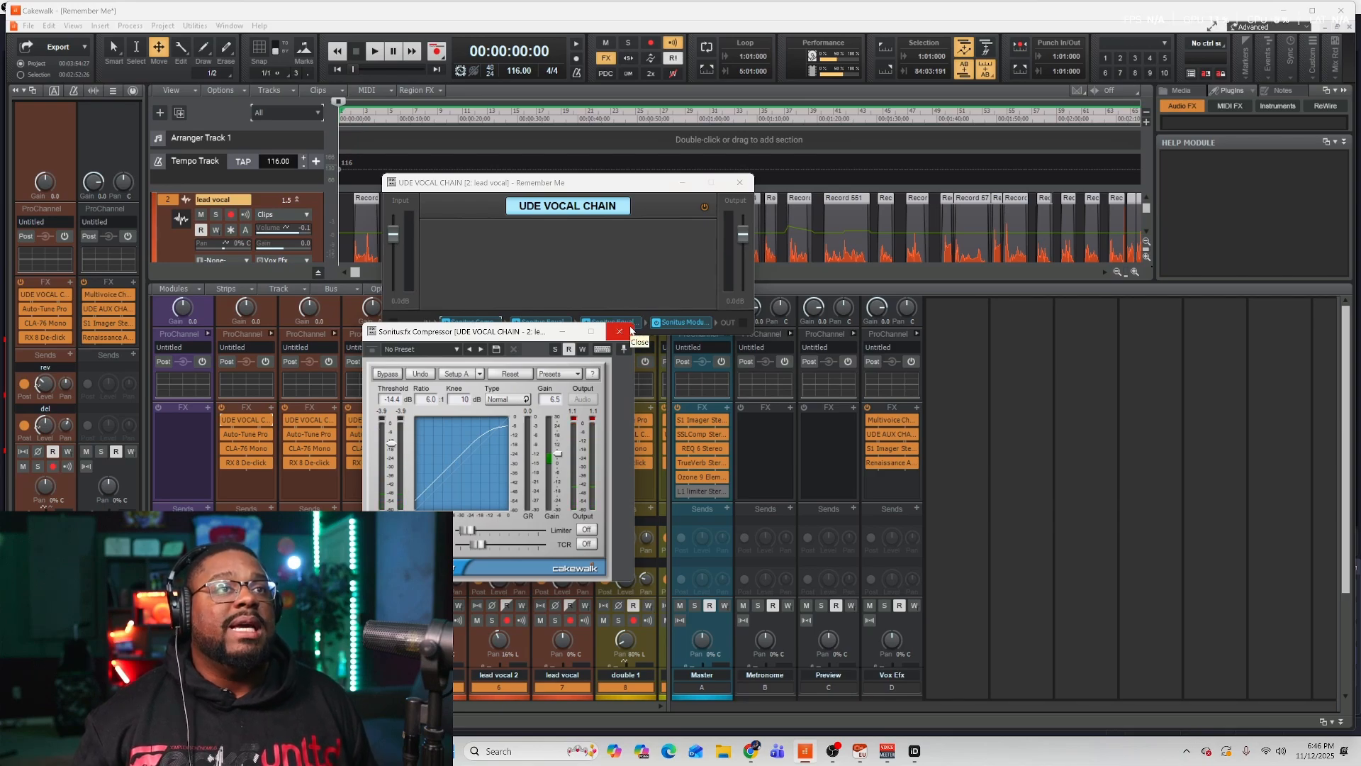
{"action": "left_click", "coordinate": [630, 331]}
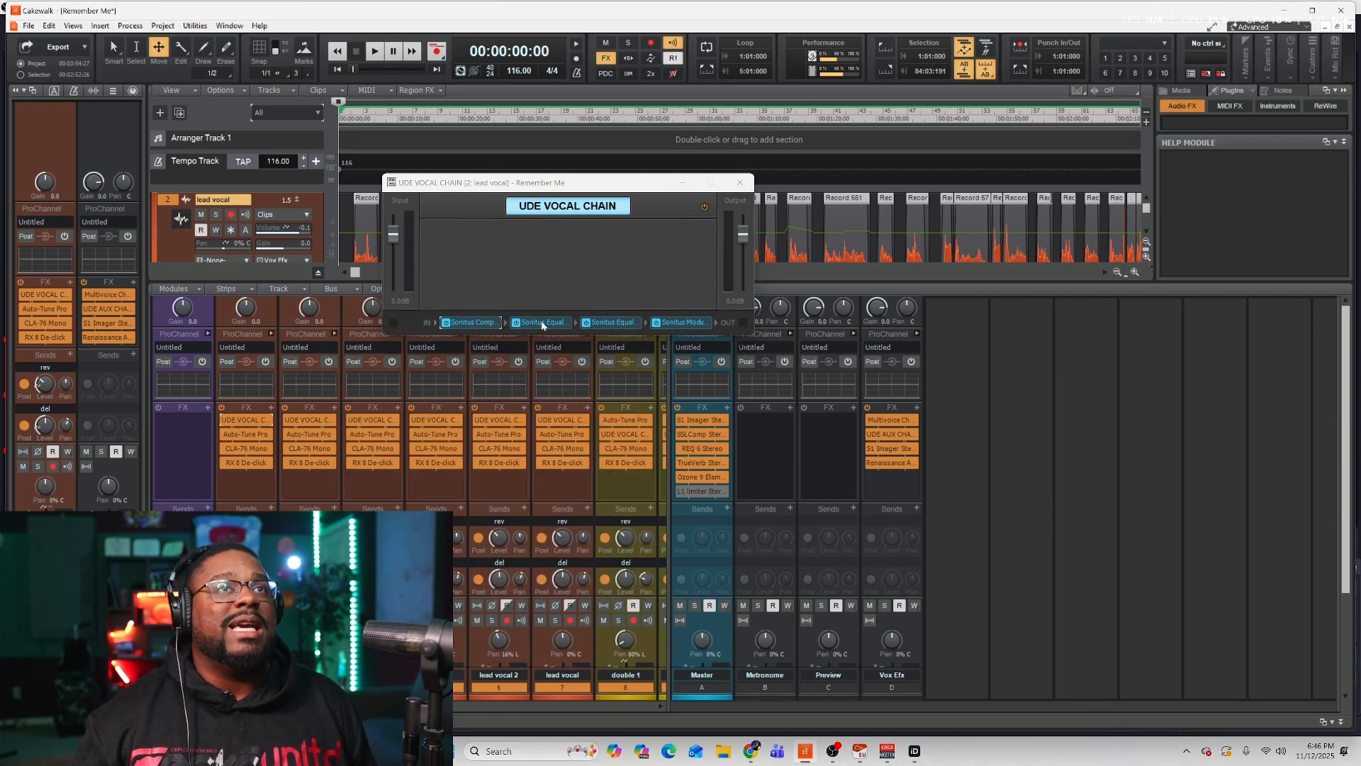
{"action": "double_click", "coordinate": [543, 321]}
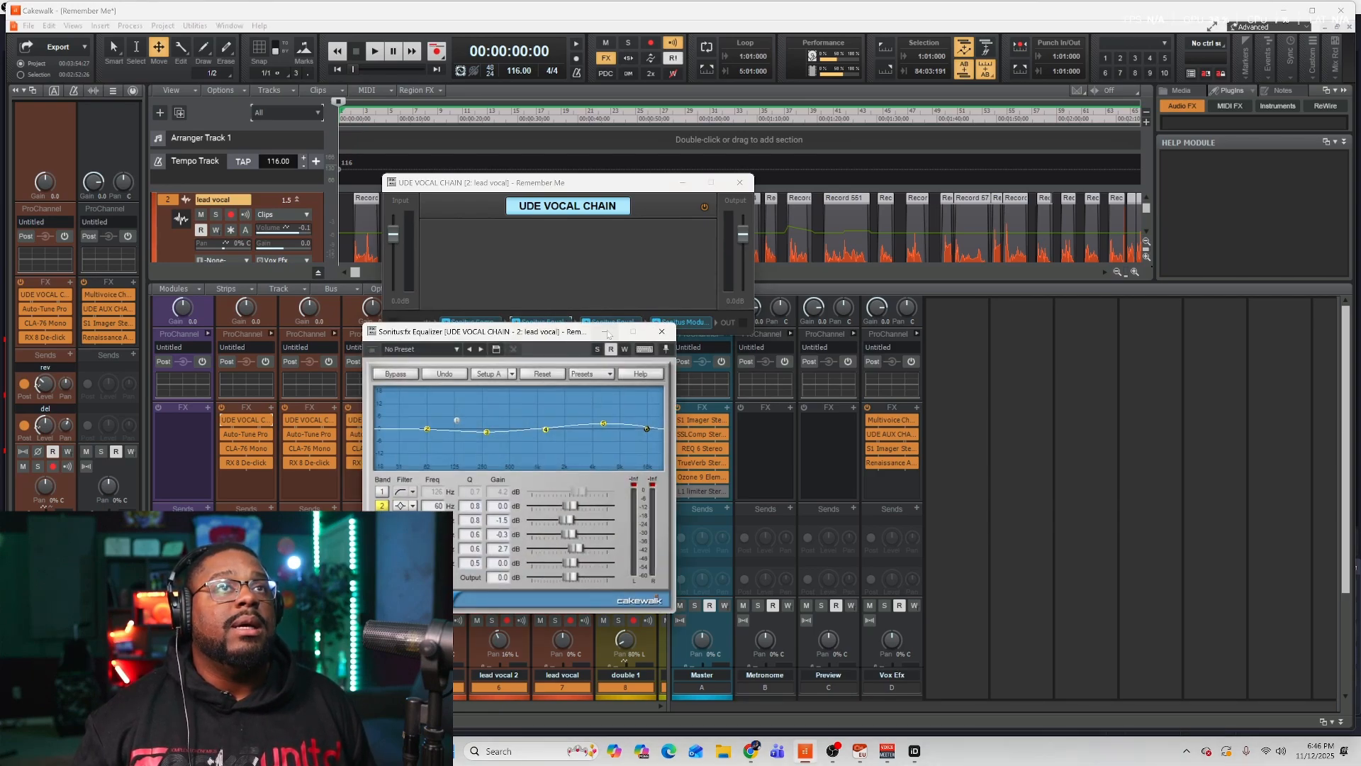
{"action": "left_click", "coordinate": [663, 334]}
{"action": "double_click", "coordinate": [611, 322]}
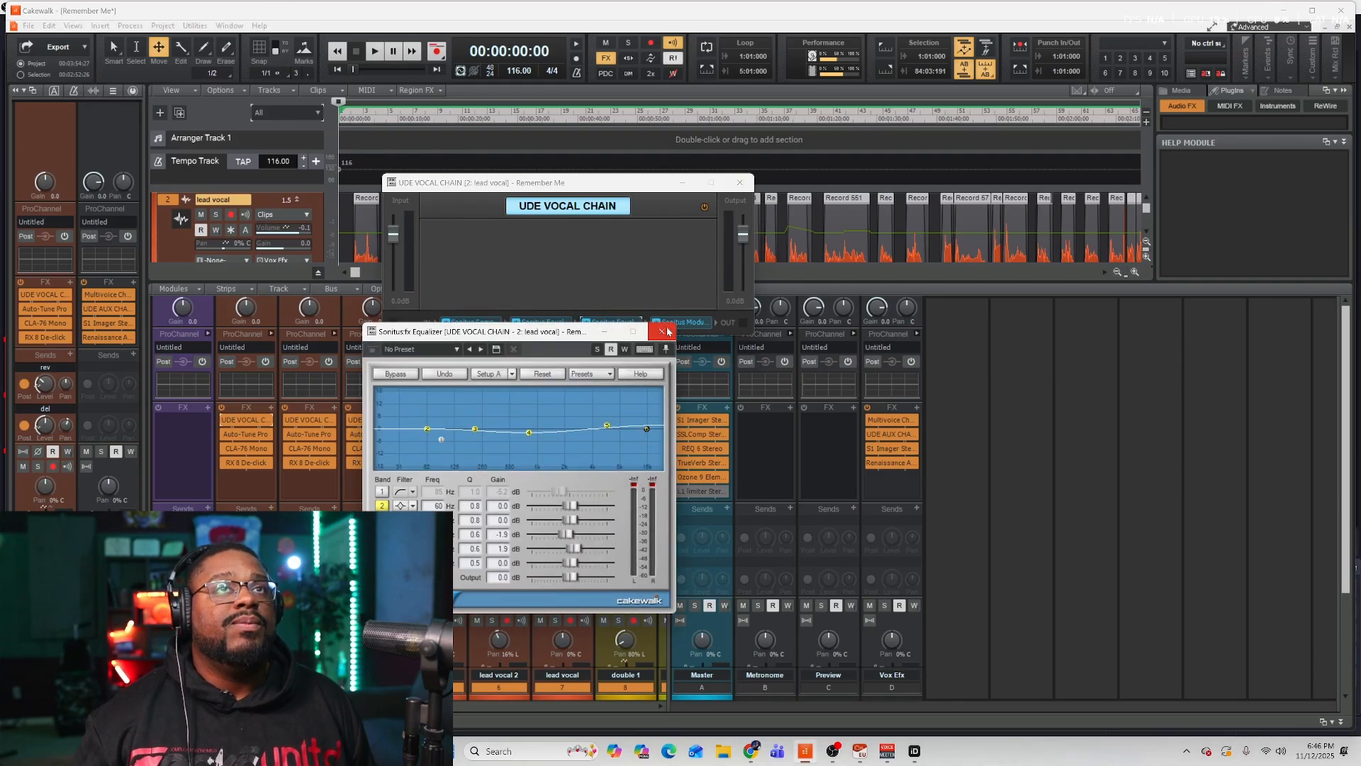
{"action": "left_click", "coordinate": [663, 331]}
{"action": "double_click", "coordinate": [680, 322]}
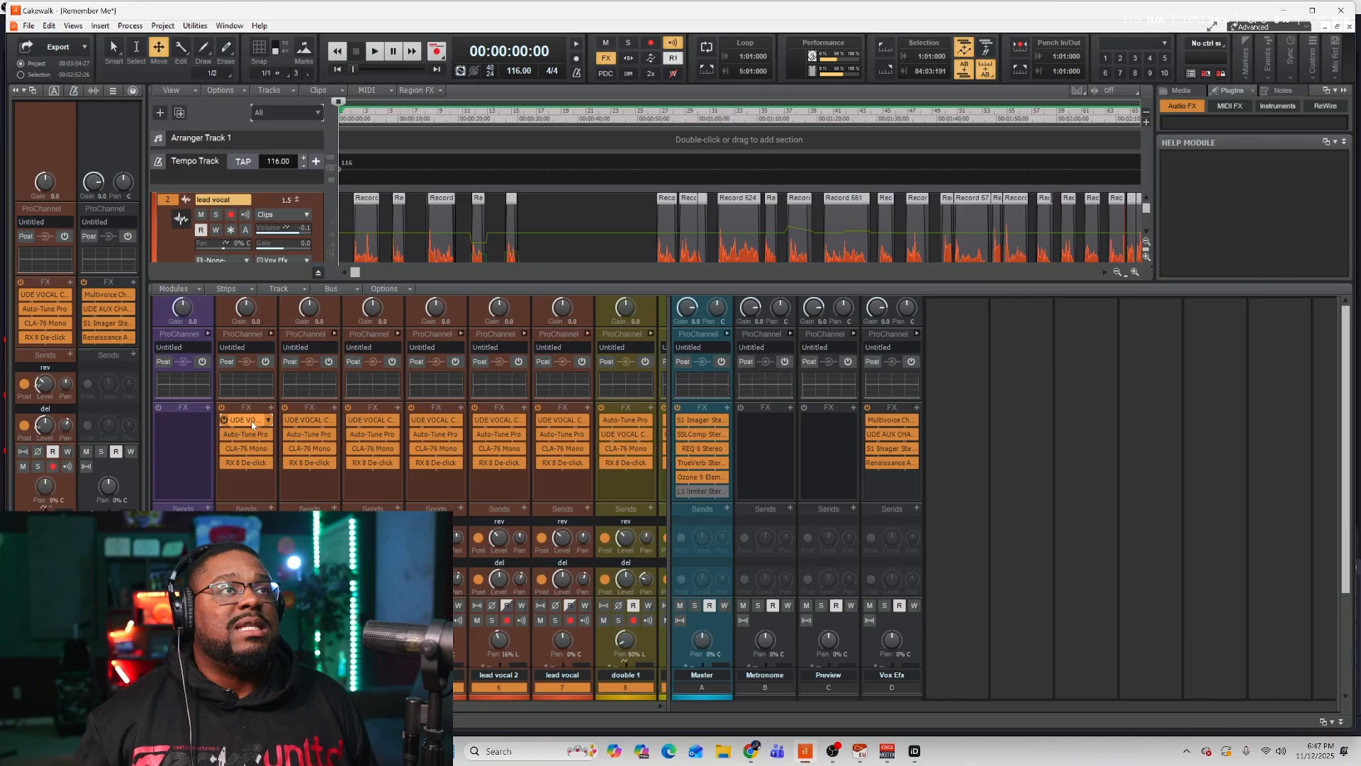
{"action": "double_click", "coordinate": [250, 419]}
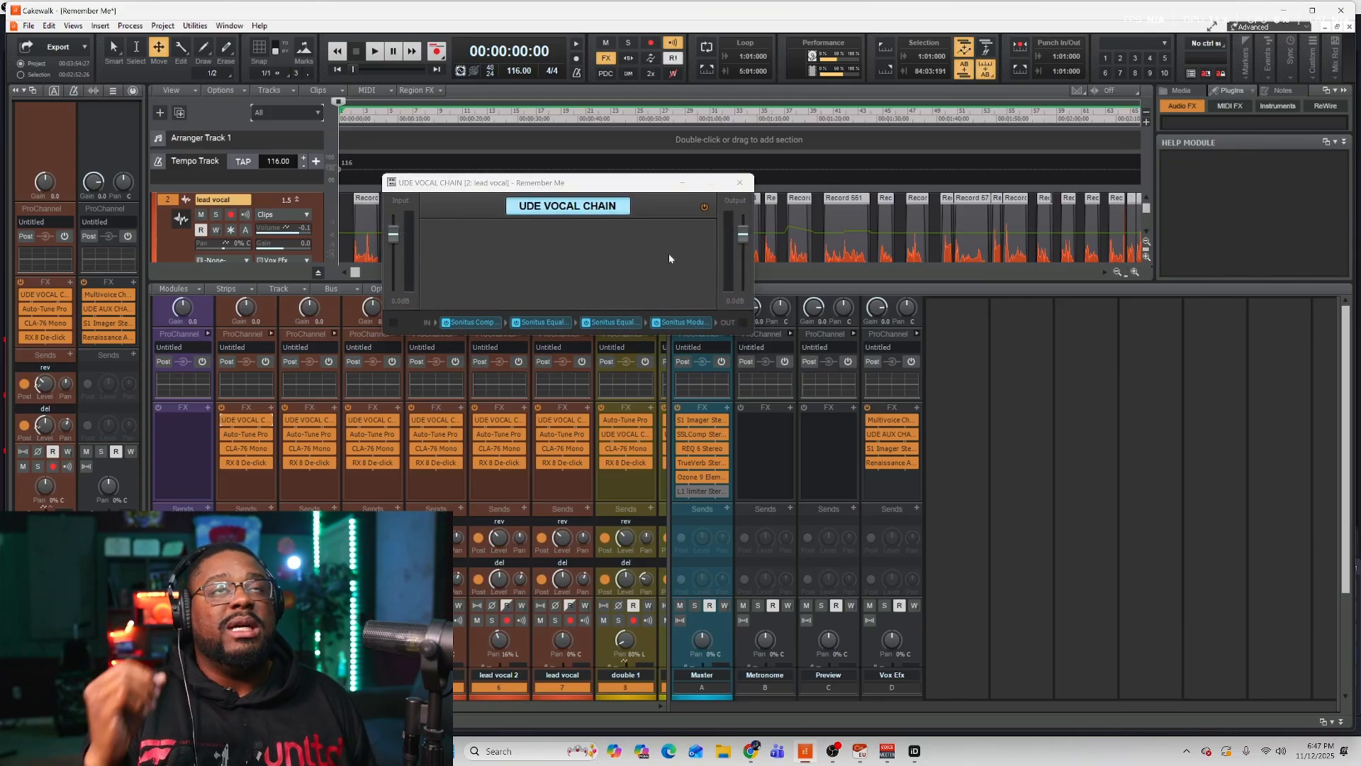
{"action": "left_click", "coordinate": [743, 182]}
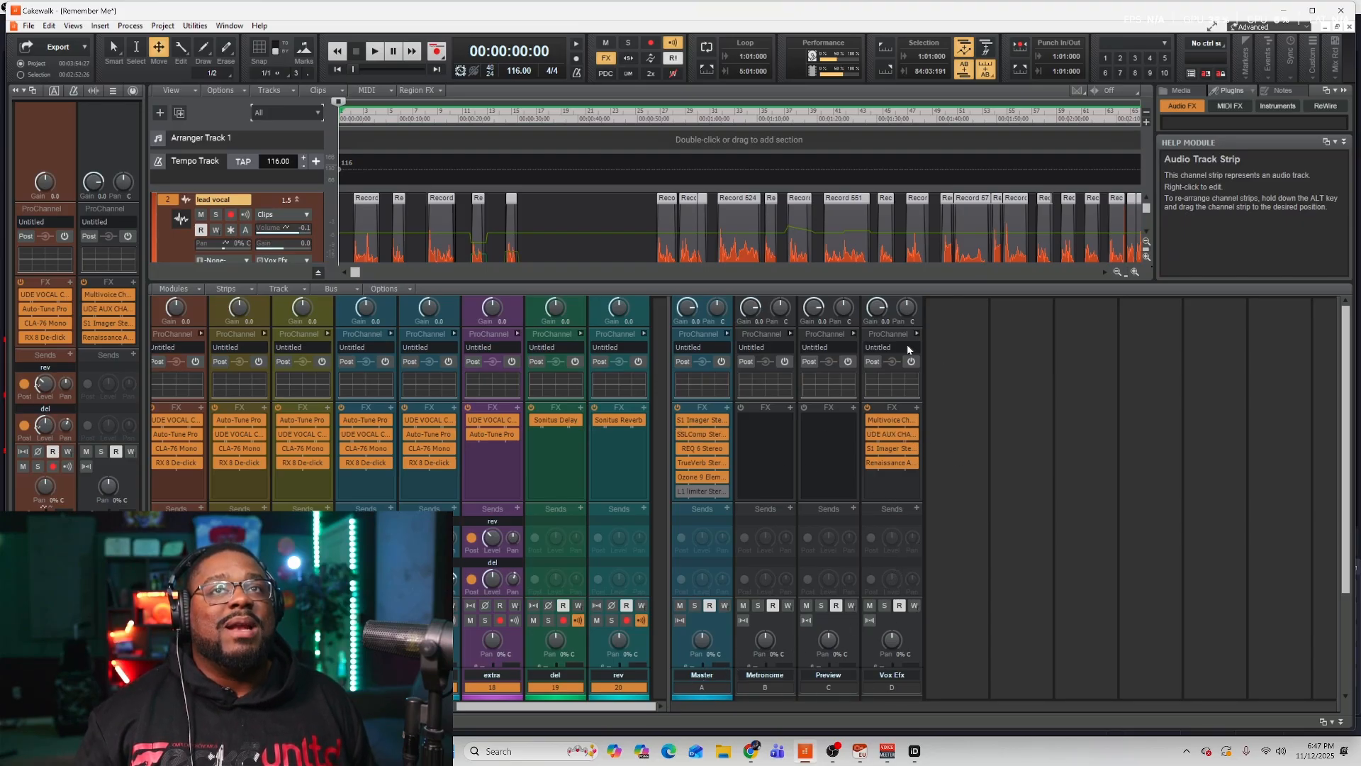
Inspect the Vox Efx bus's Multivoice Chorus/Flanger and the compressor inside its UDE AUX CHAIN.
{"action": "left_click", "coordinate": [893, 426]}
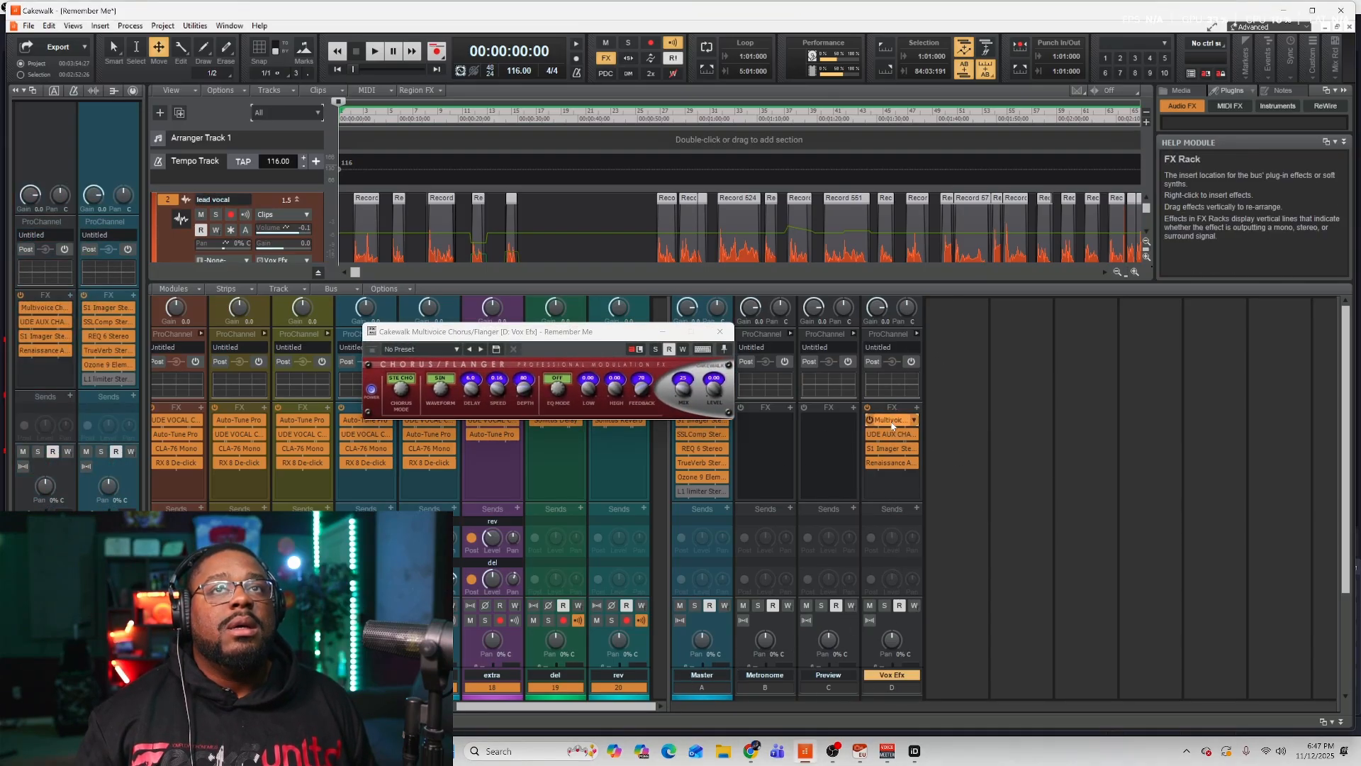
{"action": "left_click", "coordinate": [717, 332]}
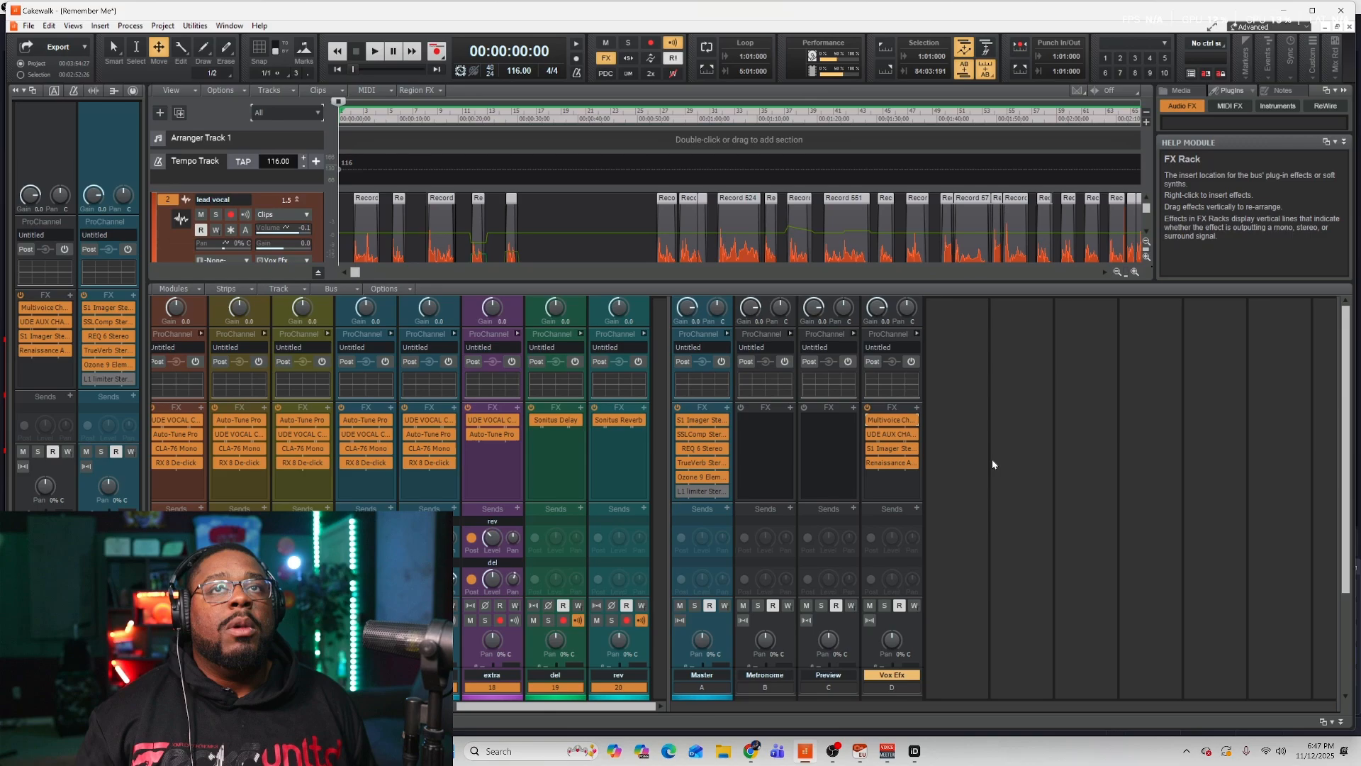
{"action": "left_click", "coordinate": [893, 434]}
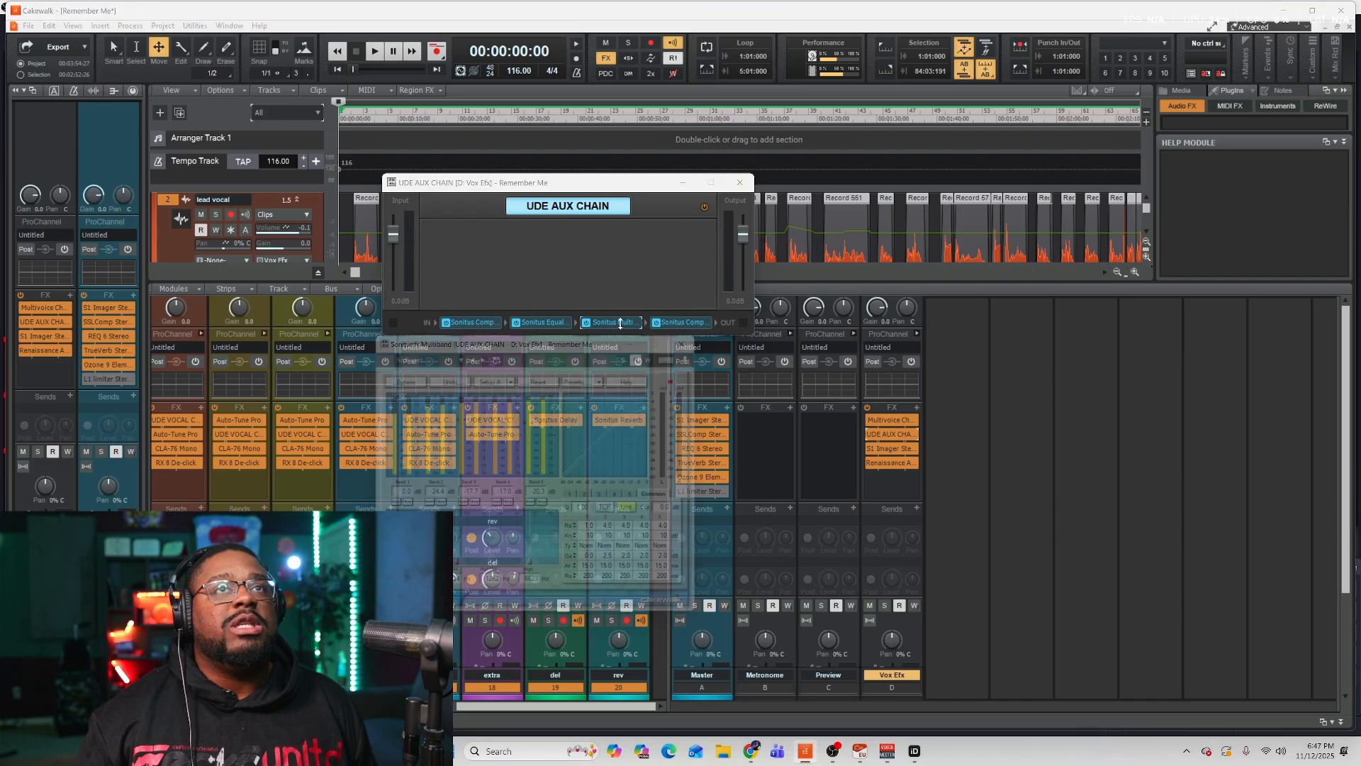
{"action": "double_click", "coordinate": [688, 324]}
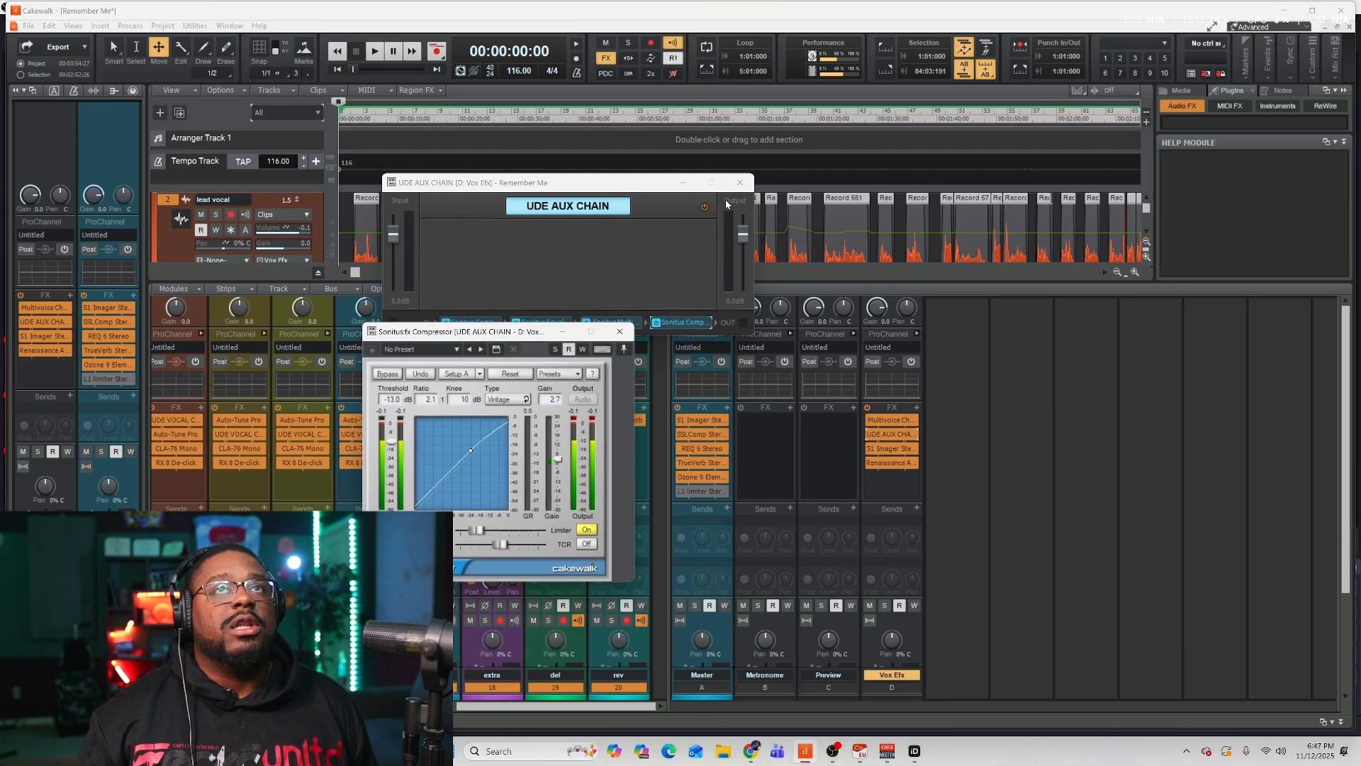
{"action": "left_click", "coordinate": [740, 183]}
{"action": "left_click", "coordinate": [624, 331]}
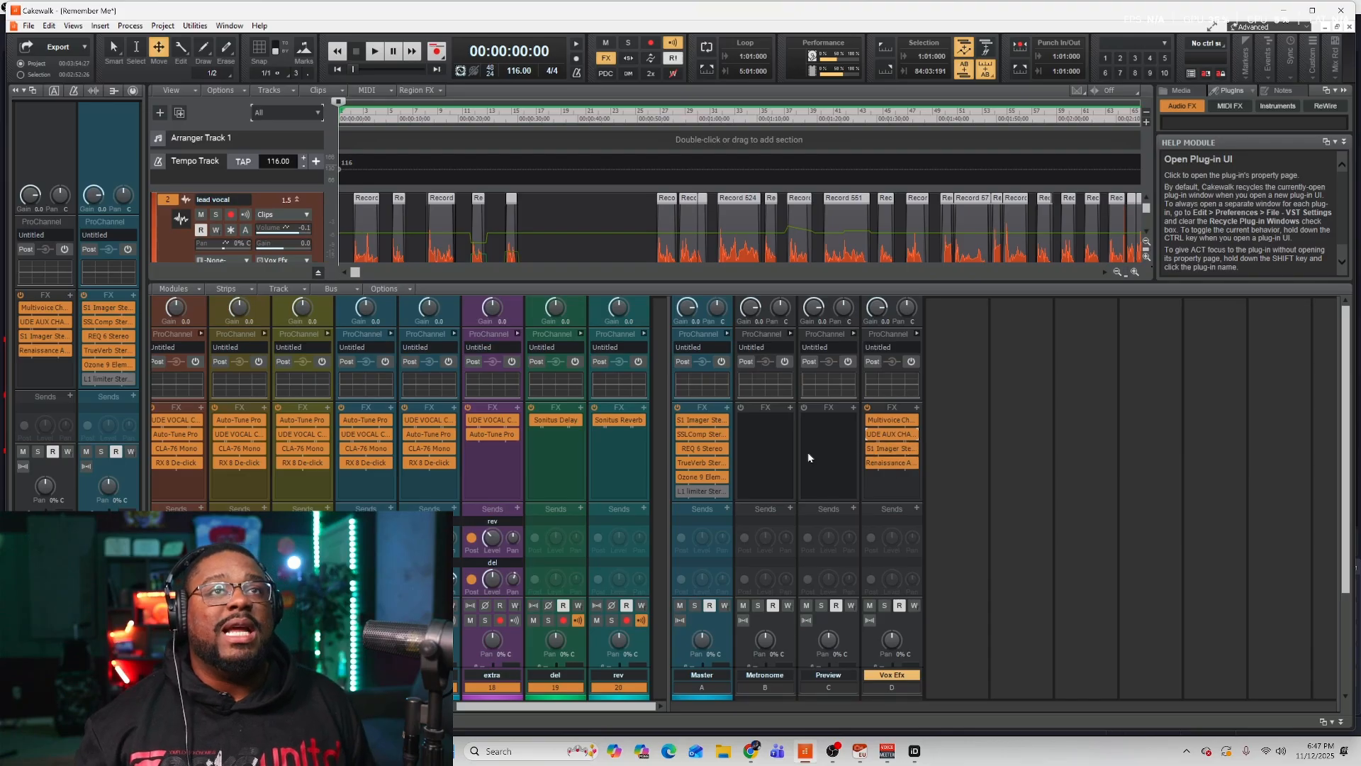
Inspect the Master bus plug-ins: S1 Imager, SSLComp, REQ 6 and Ozone 9 Elements.
{"action": "double_click", "coordinate": [694, 420]}
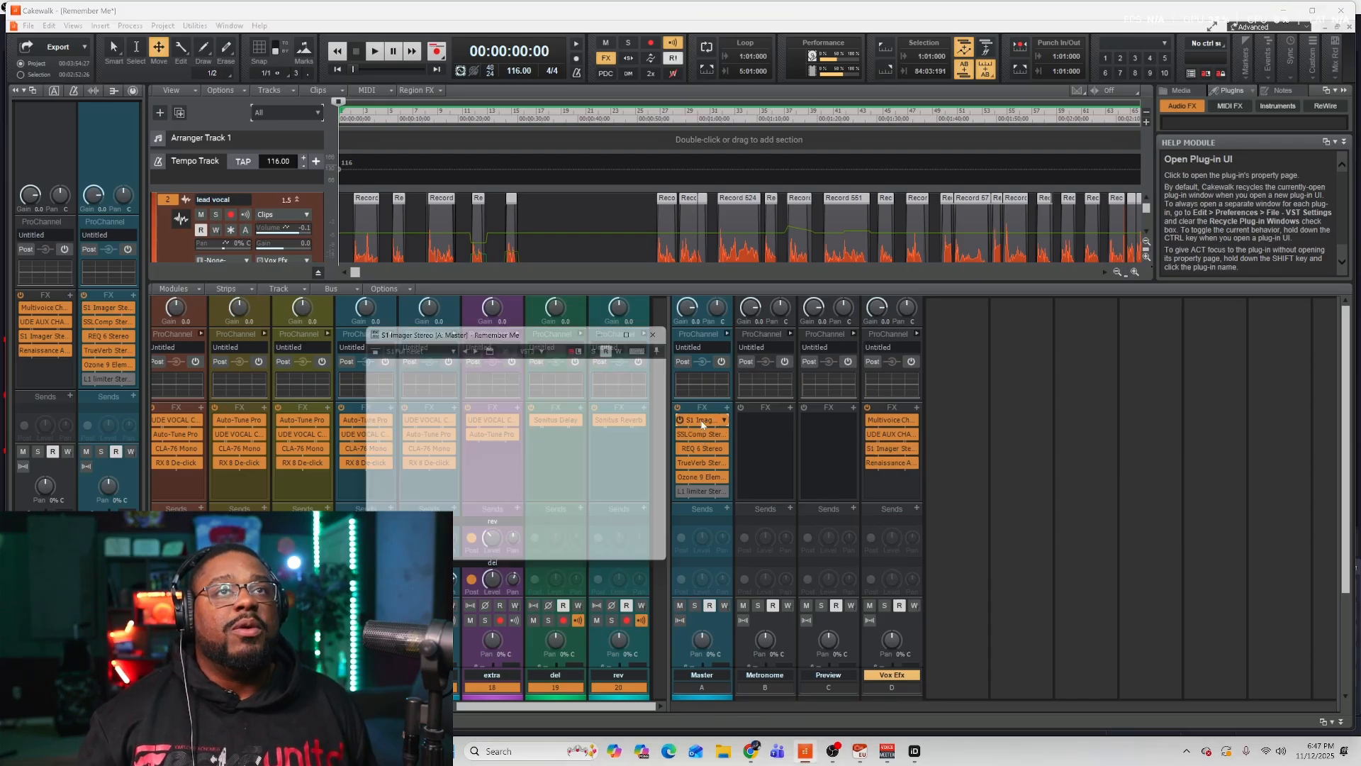
{"action": "left_click", "coordinate": [672, 331]}
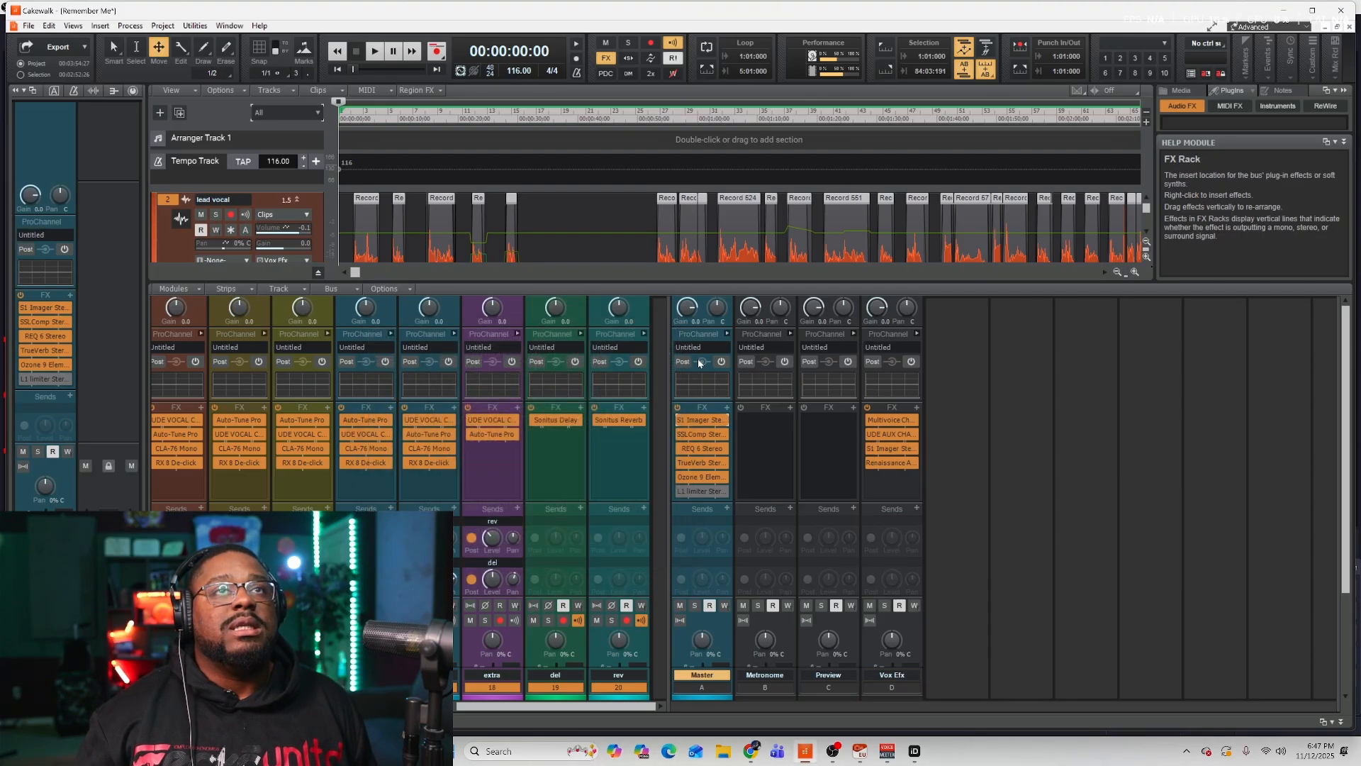
{"action": "double_click", "coordinate": [702, 434]}
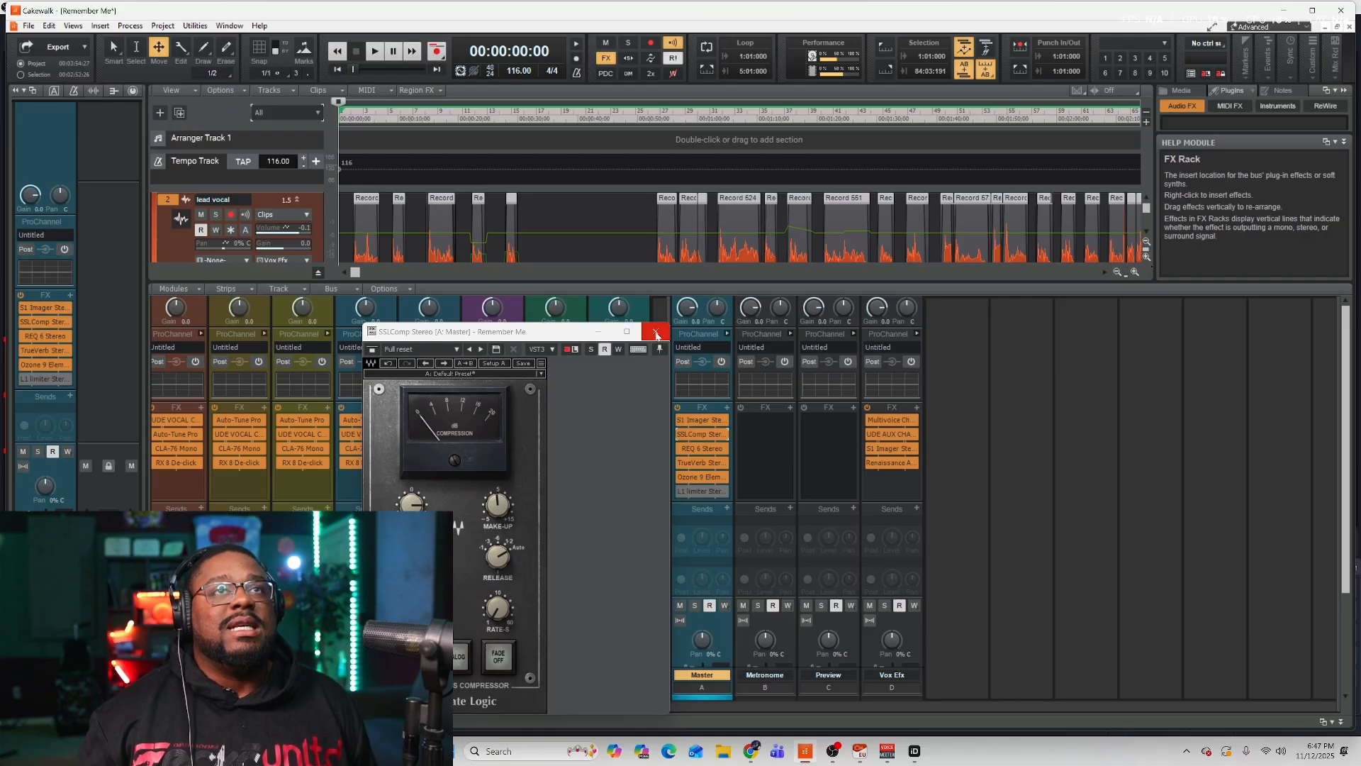
{"action": "left_click", "coordinate": [653, 328]}
{"action": "double_click", "coordinate": [702, 448]}
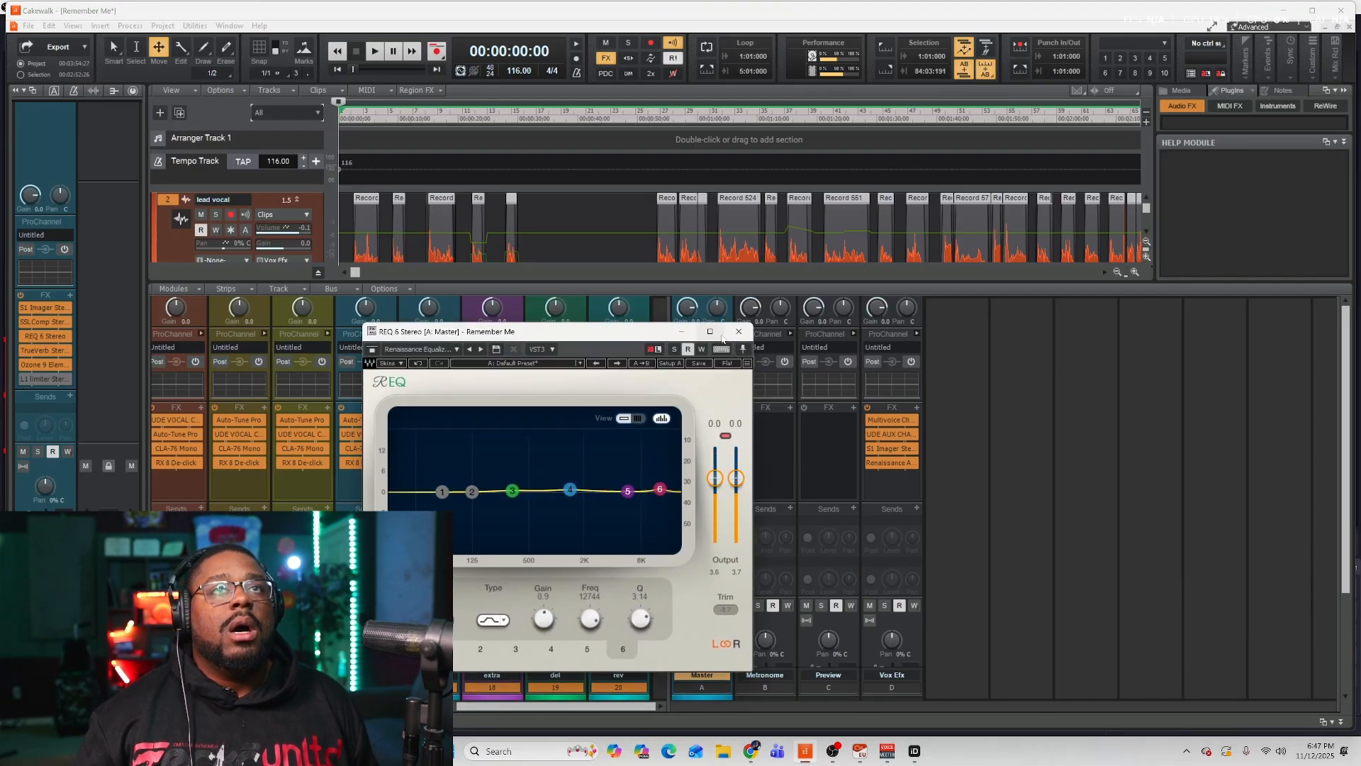
{"action": "left_click", "coordinate": [740, 332]}
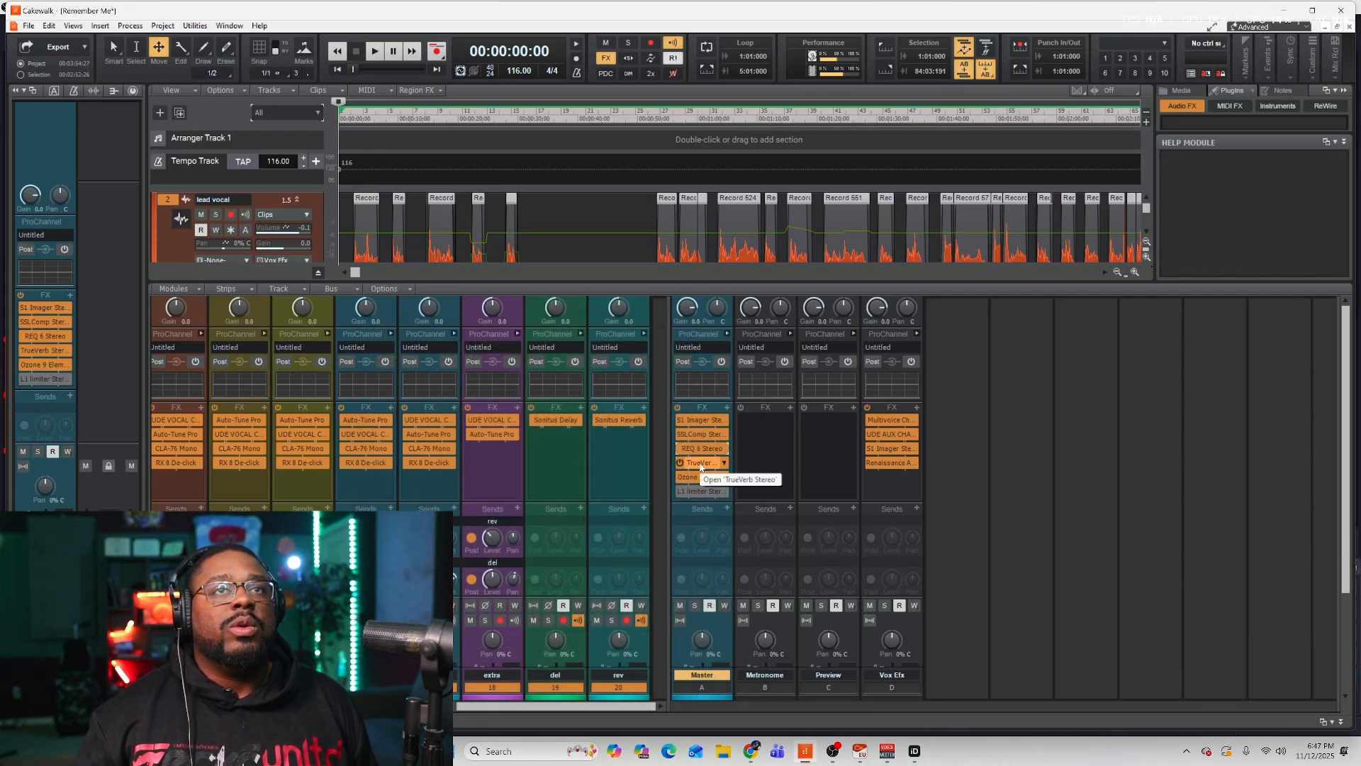
{"action": "double_click", "coordinate": [699, 478]}
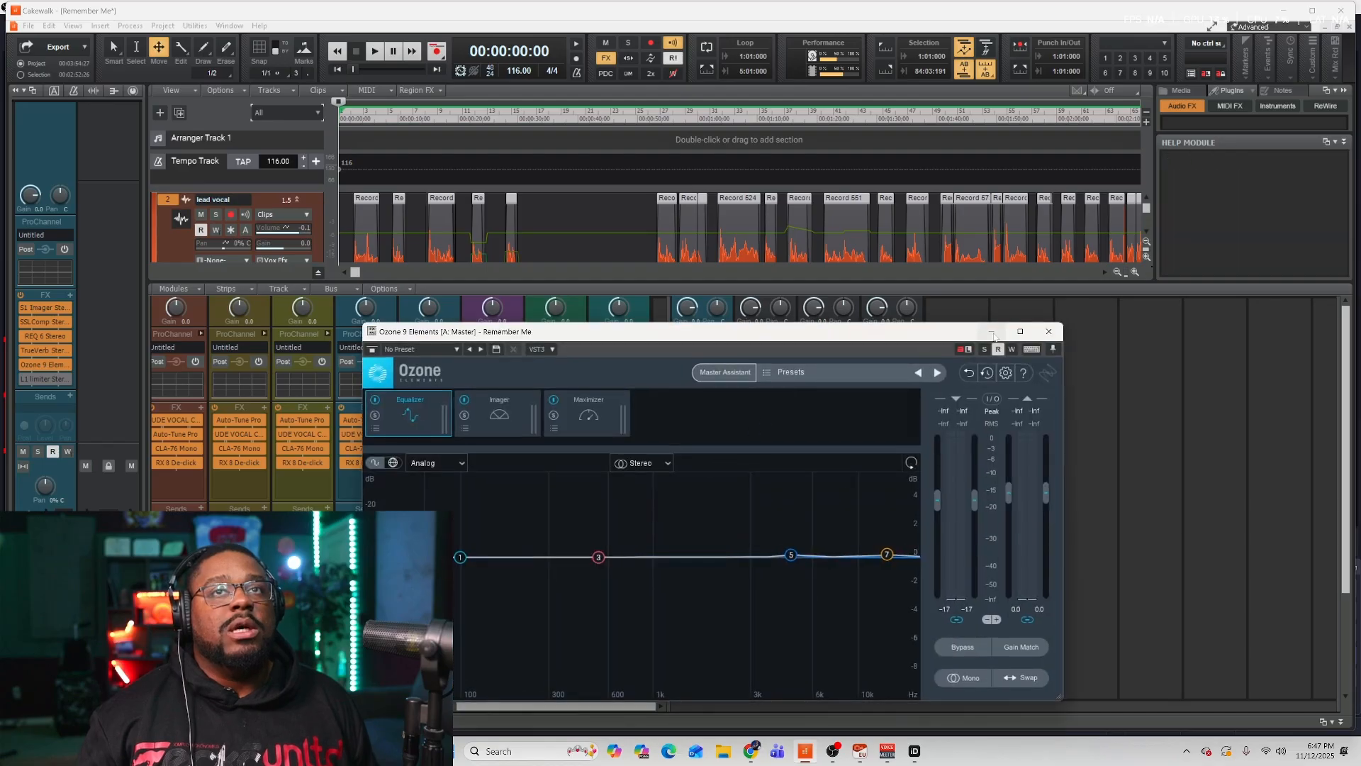
{"action": "left_click", "coordinate": [1048, 333]}
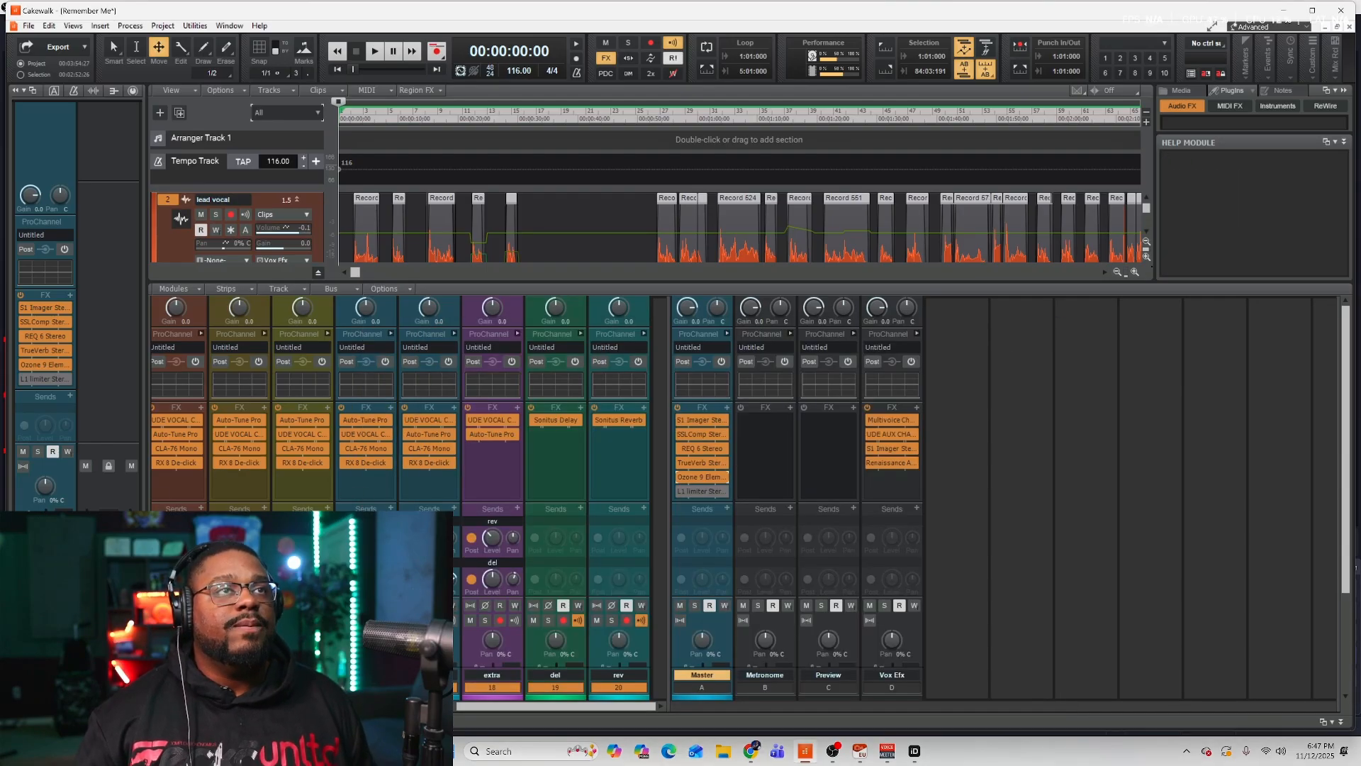
Shrink the Console back to the track view and browse the lead vocal's automation lane options without choosing one.
{"action": "left_click_drag", "start_coordinate": [474, 705], "coordinate": [176, 705]}
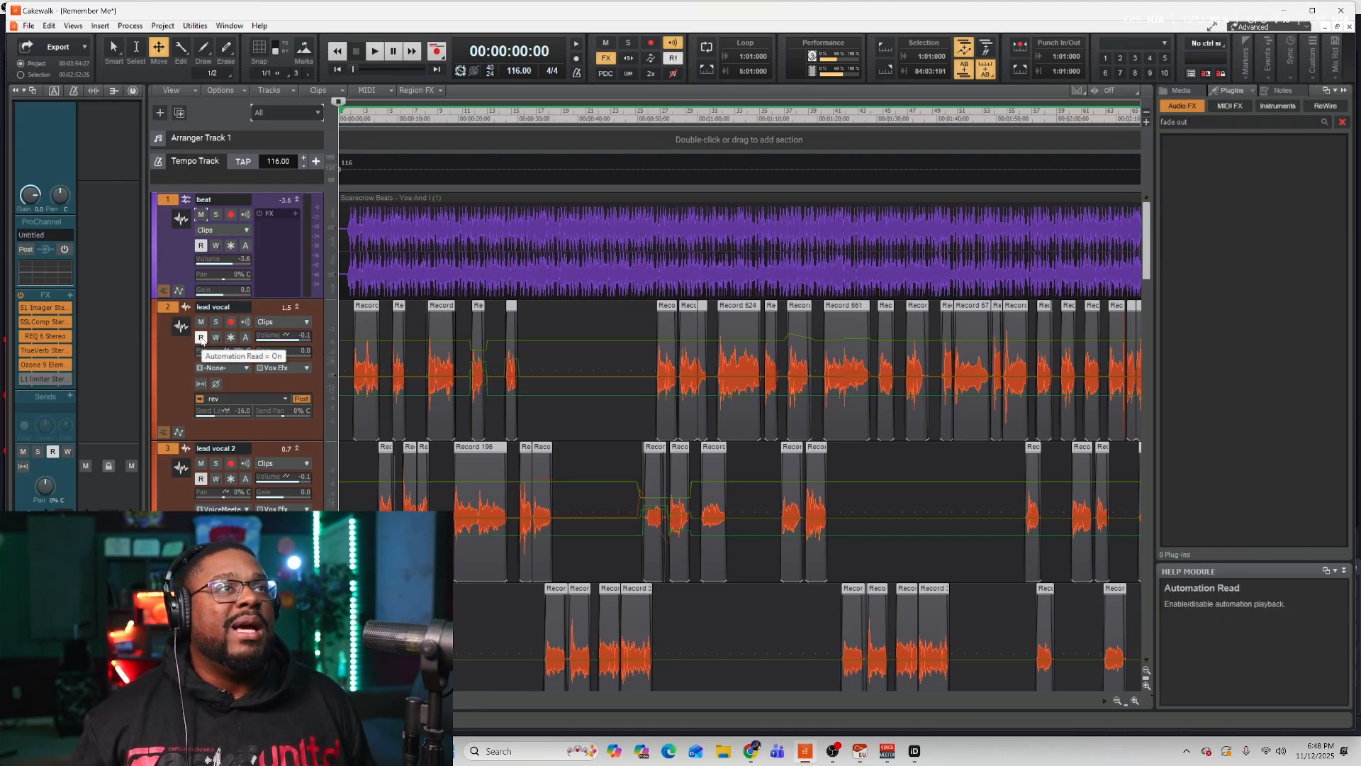
{"action": "left_click", "coordinate": [304, 324]}
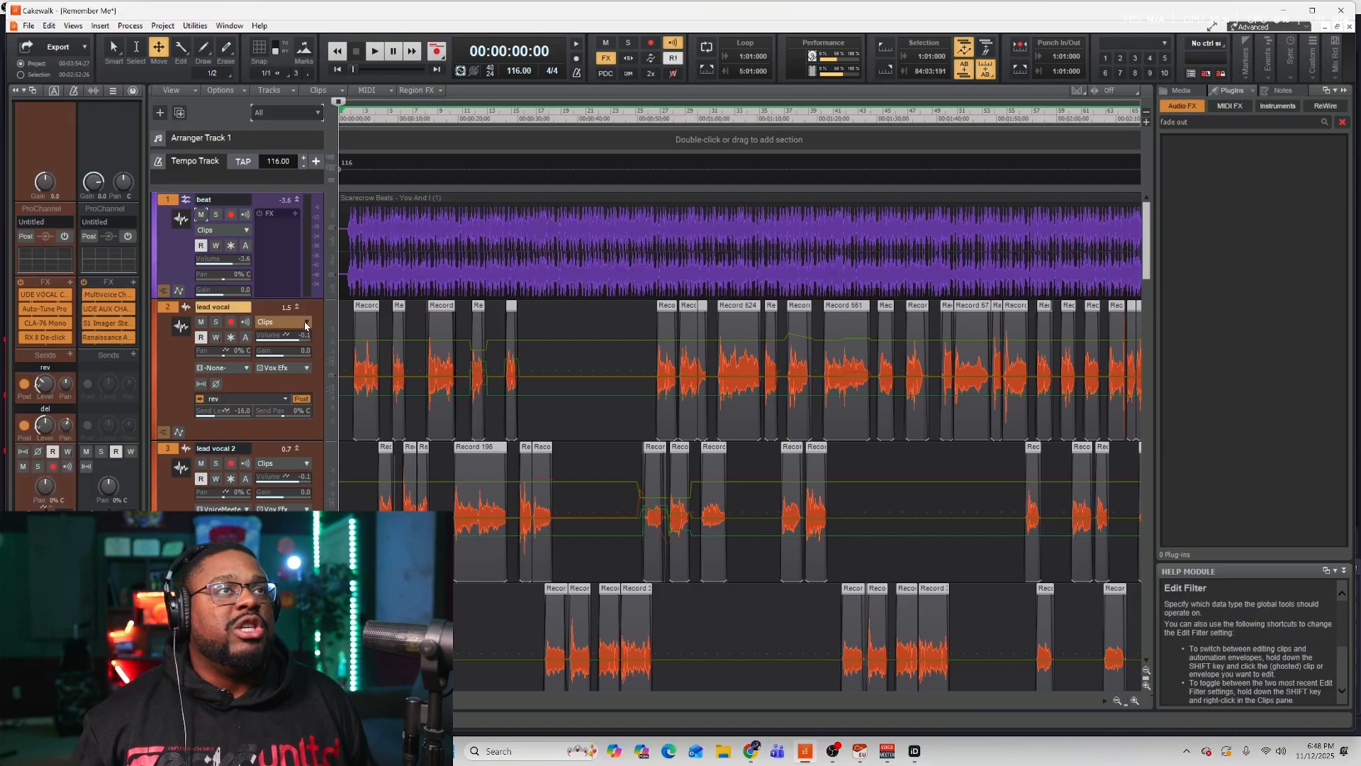
{"action": "mouse_move", "coordinate": [385, 365]}
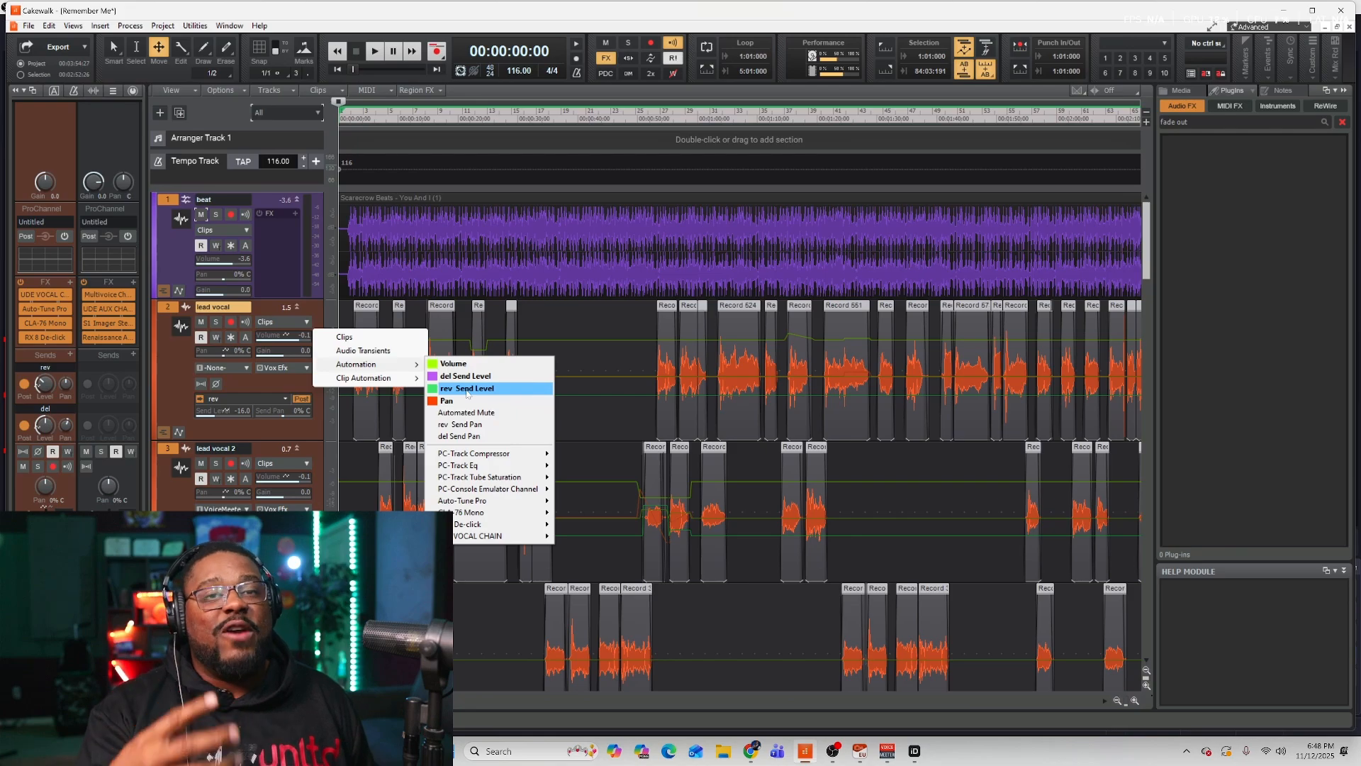
{"action": "left_click", "coordinate": [1215, 603]}
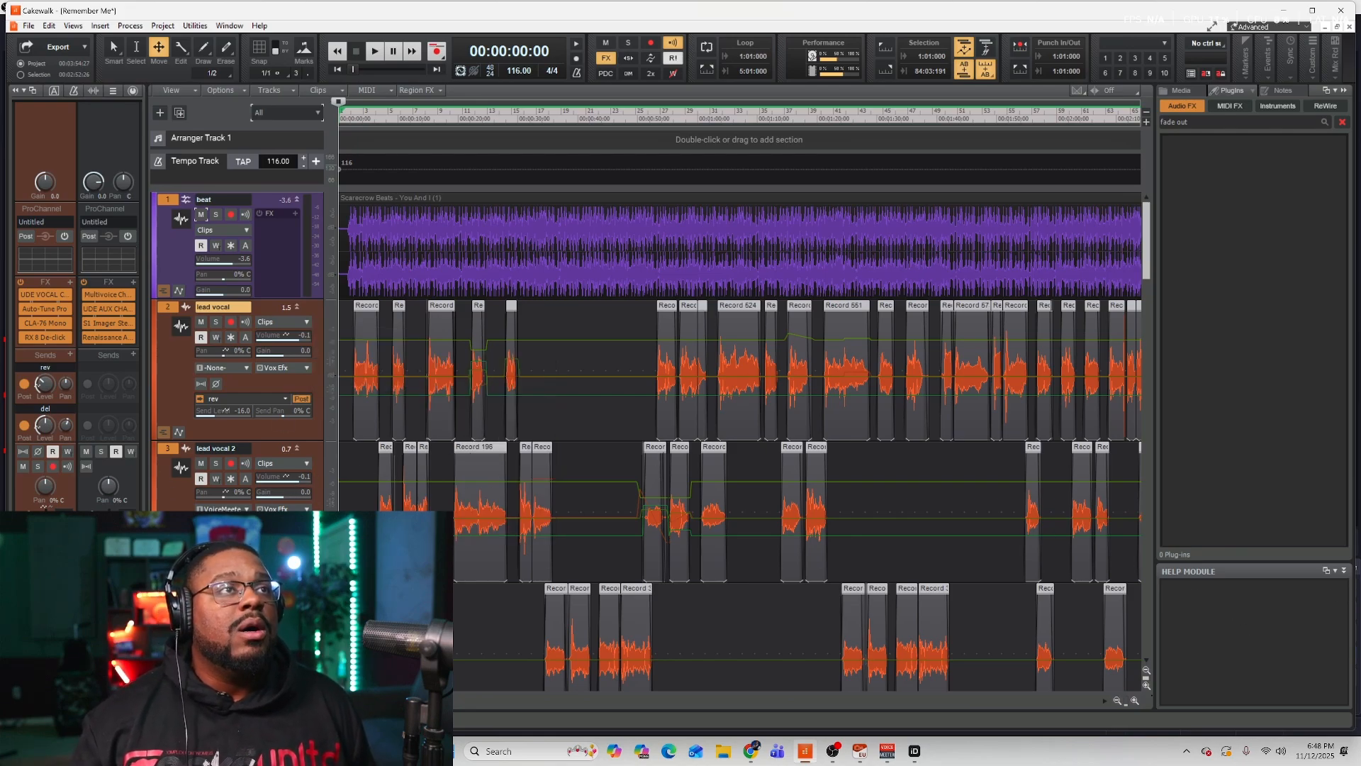
Solo lead vocal 2 and play it back from about 50 seconds into the song.
{"action": "left_click", "coordinate": [650, 122]}
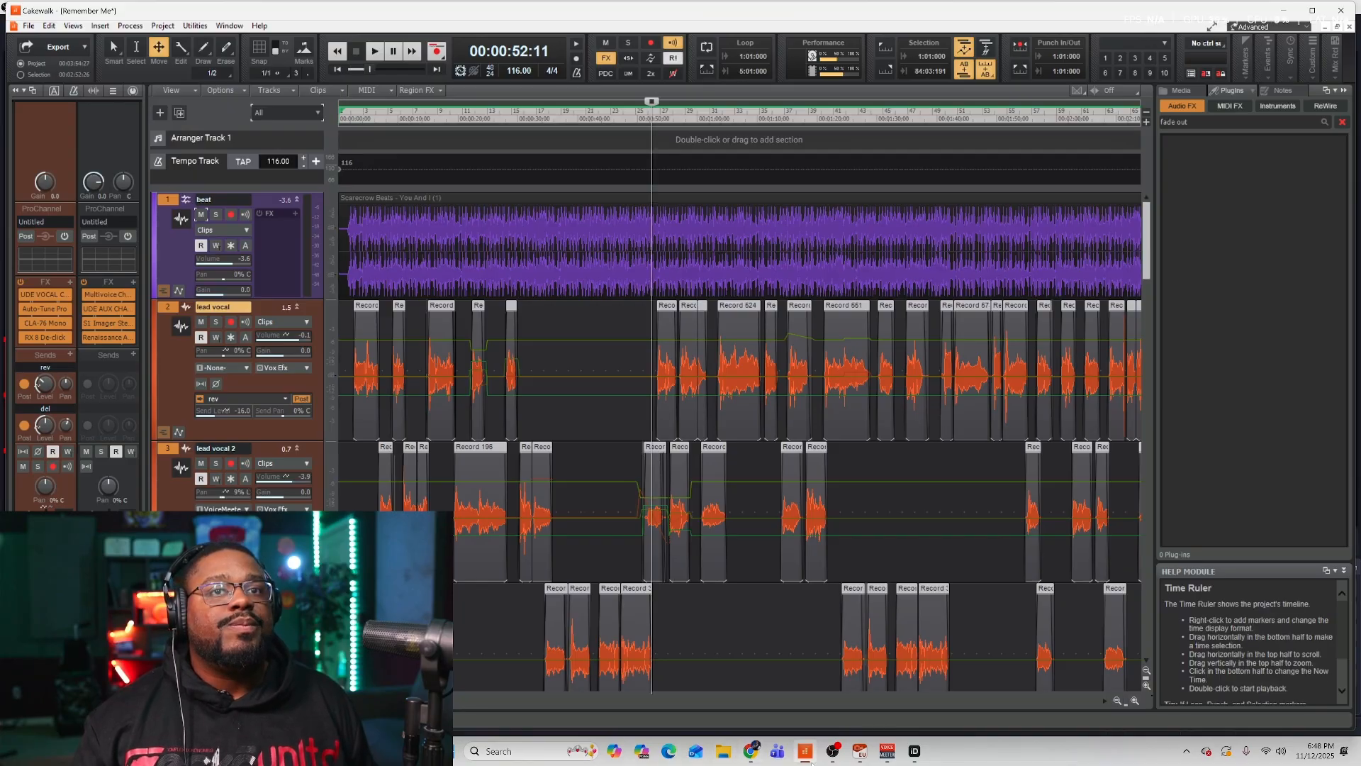
{"action": "left_click", "coordinate": [216, 463]}
{"action": "left_click", "coordinate": [640, 128]}
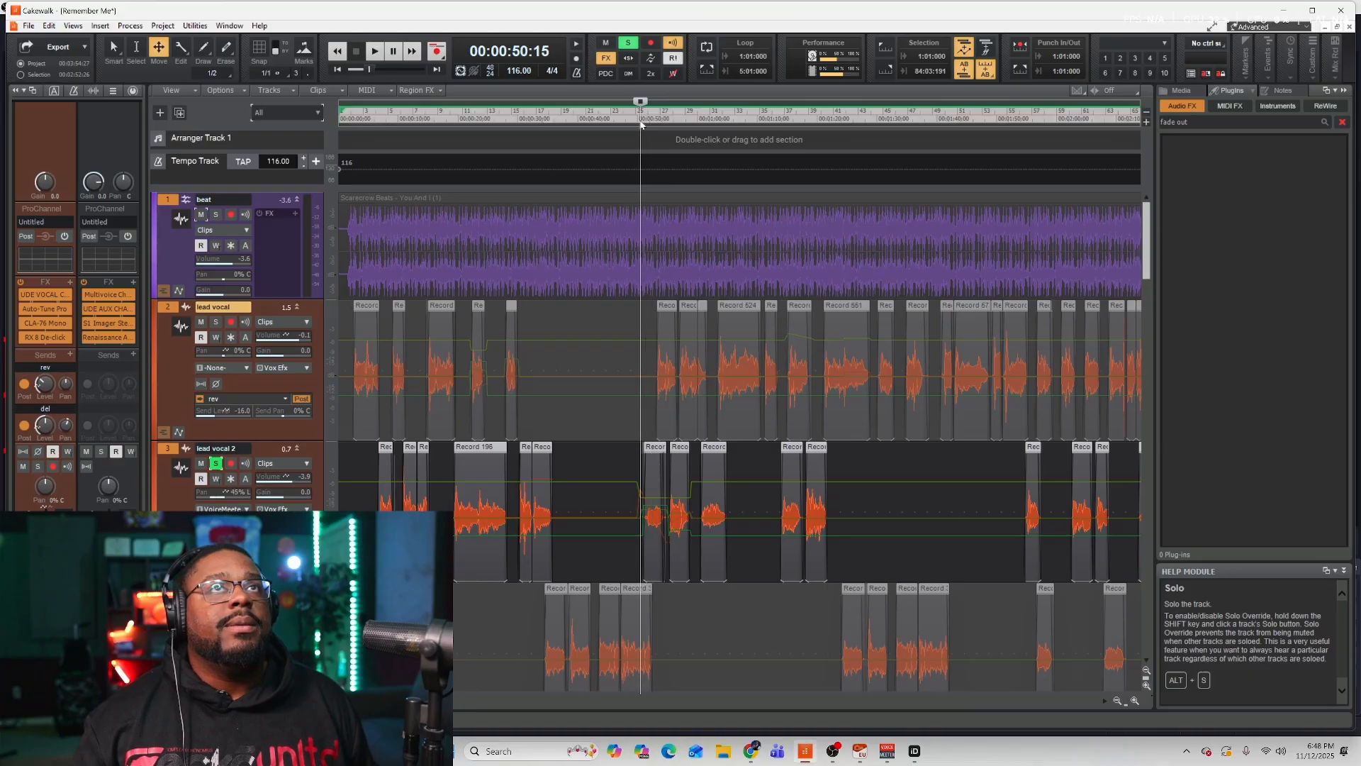
{"action": "key", "text": "space"}
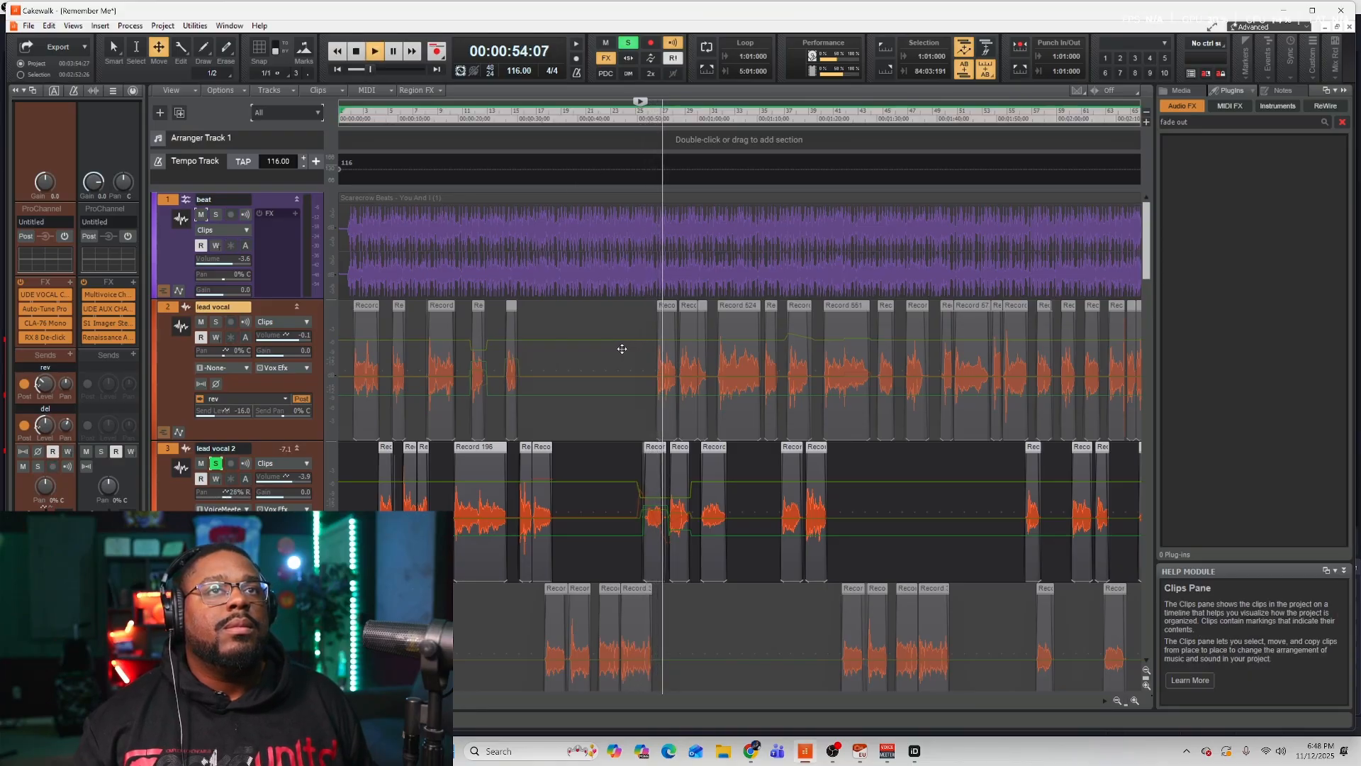
{"action": "key", "text": "space"}
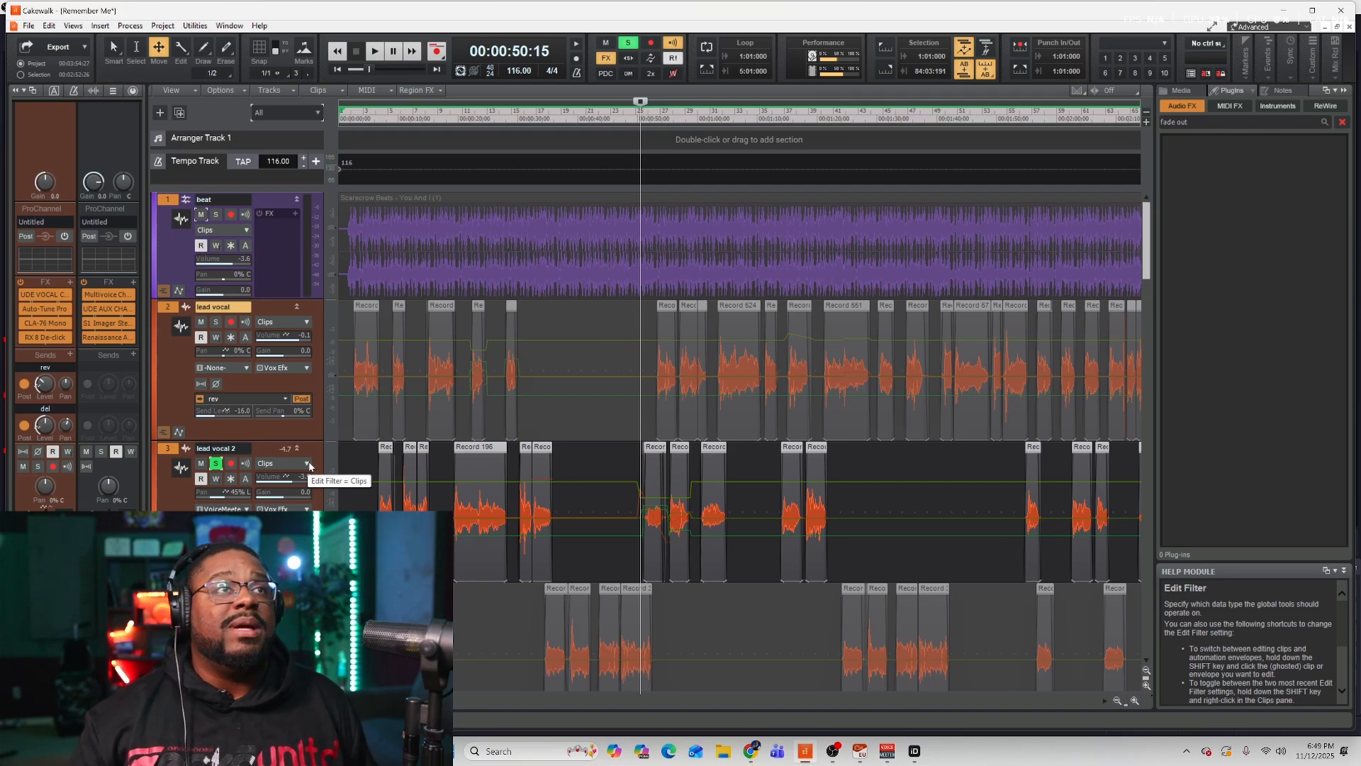
Display lead vocal 2's Volume automation envelope on its track.
{"action": "left_click", "coordinate": [307, 464]}
{"action": "mouse_move", "coordinate": [362, 505]}
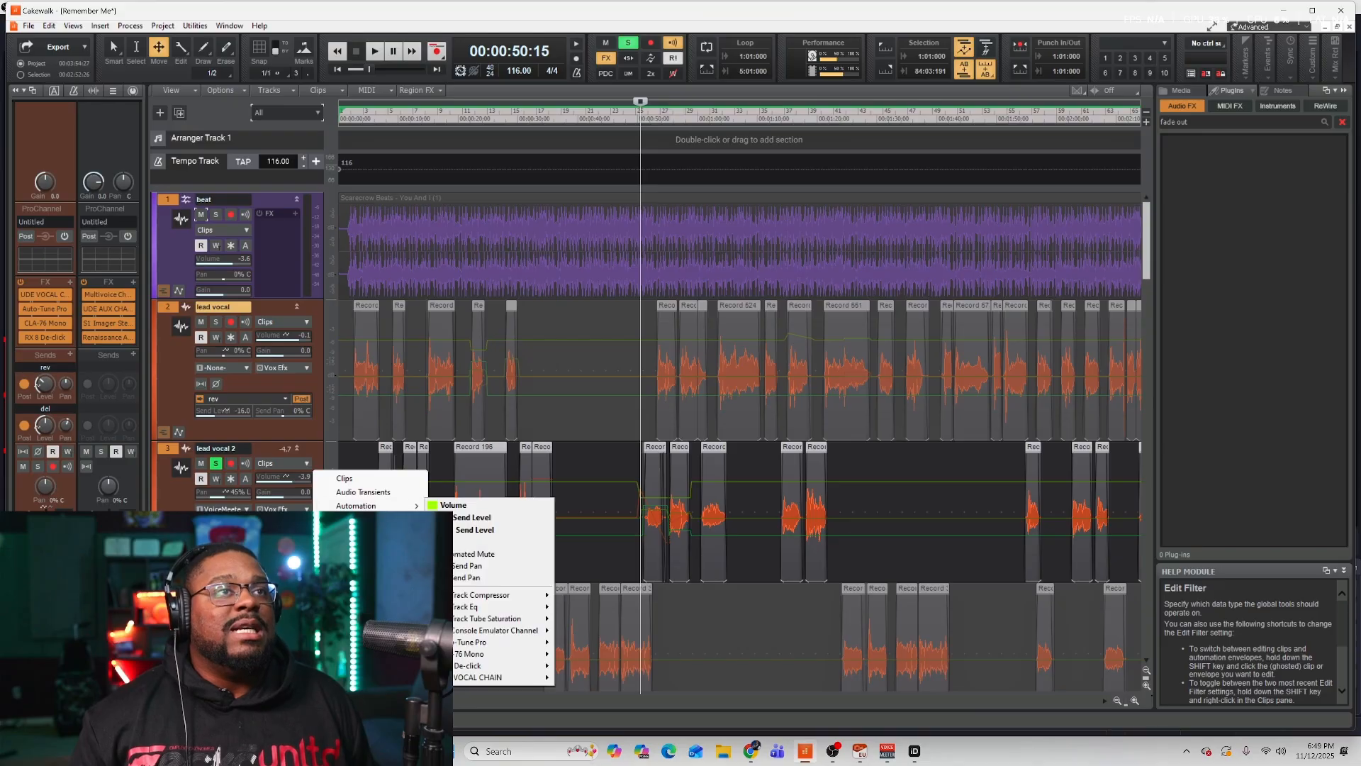
{"action": "left_click", "coordinate": [454, 505]}
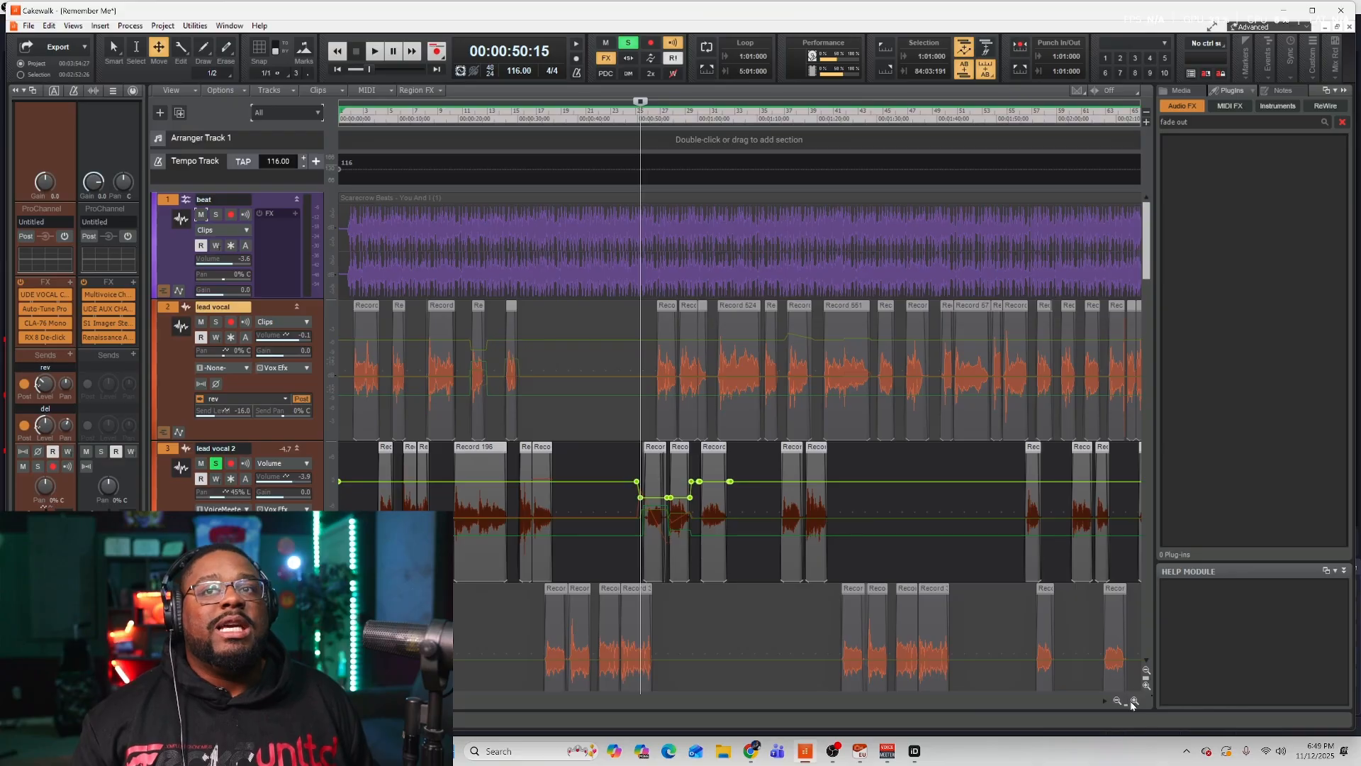
Zoom in on the vocal edits and switch lead vocal 2's displayed envelope to Pan automation.
{"action": "left_click", "coordinate": [1134, 701]}
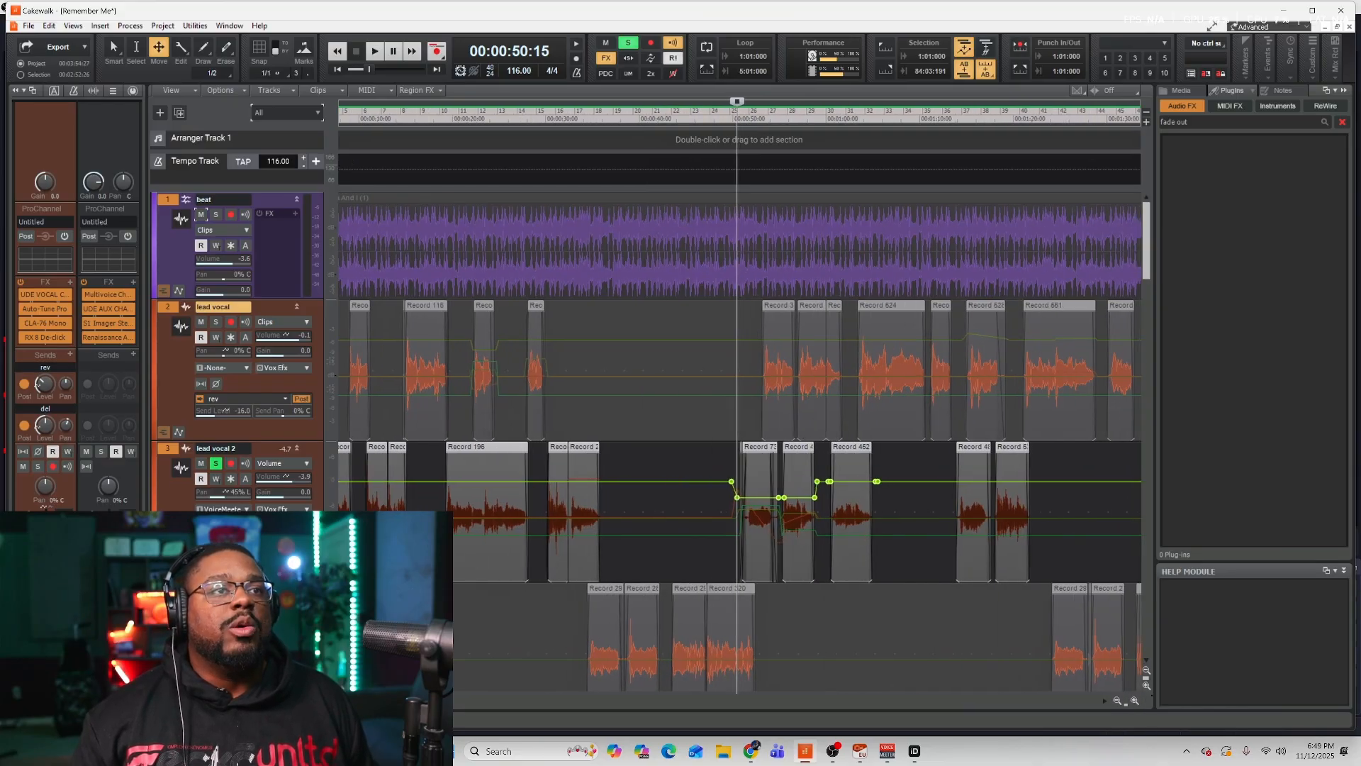
{"action": "left_click_drag", "start_coordinate": [376, 701], "coordinate": [412, 700]}
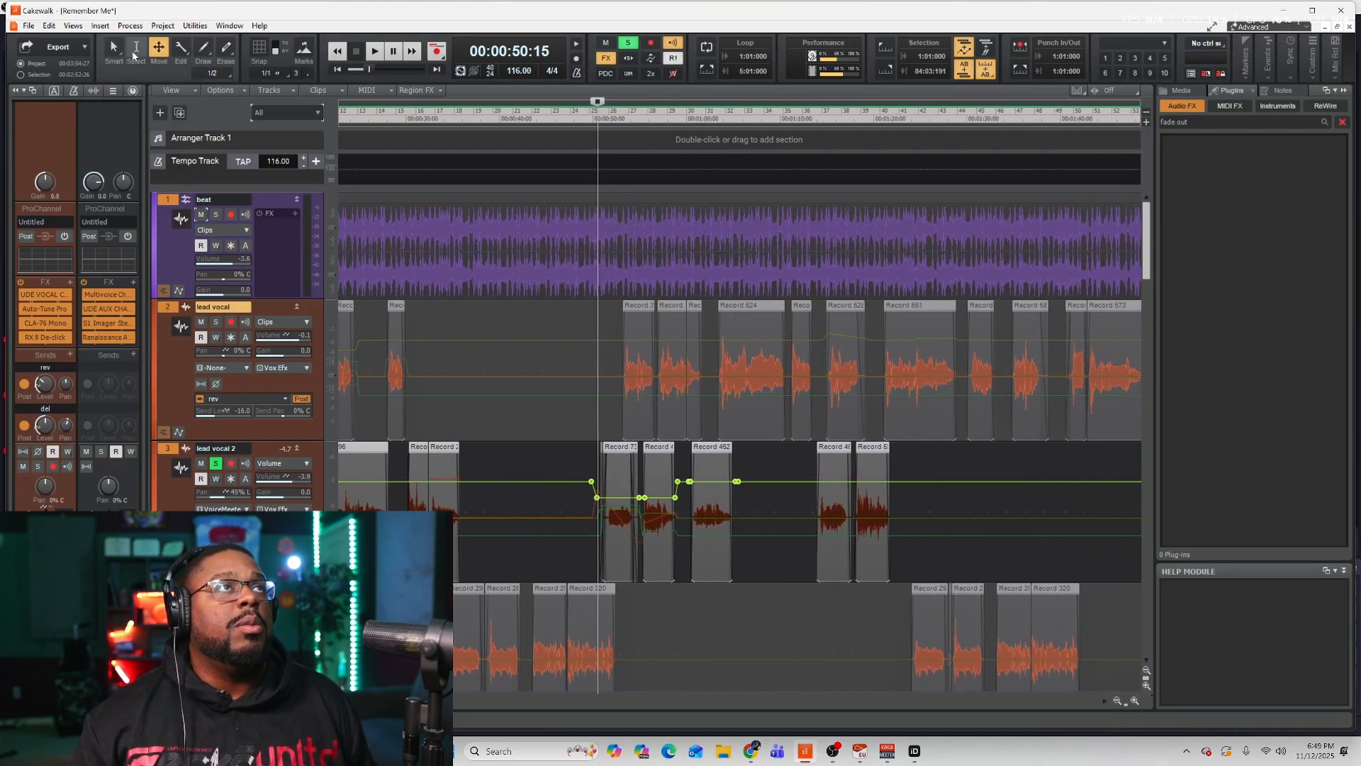
{"action": "left_click", "coordinate": [112, 44]}
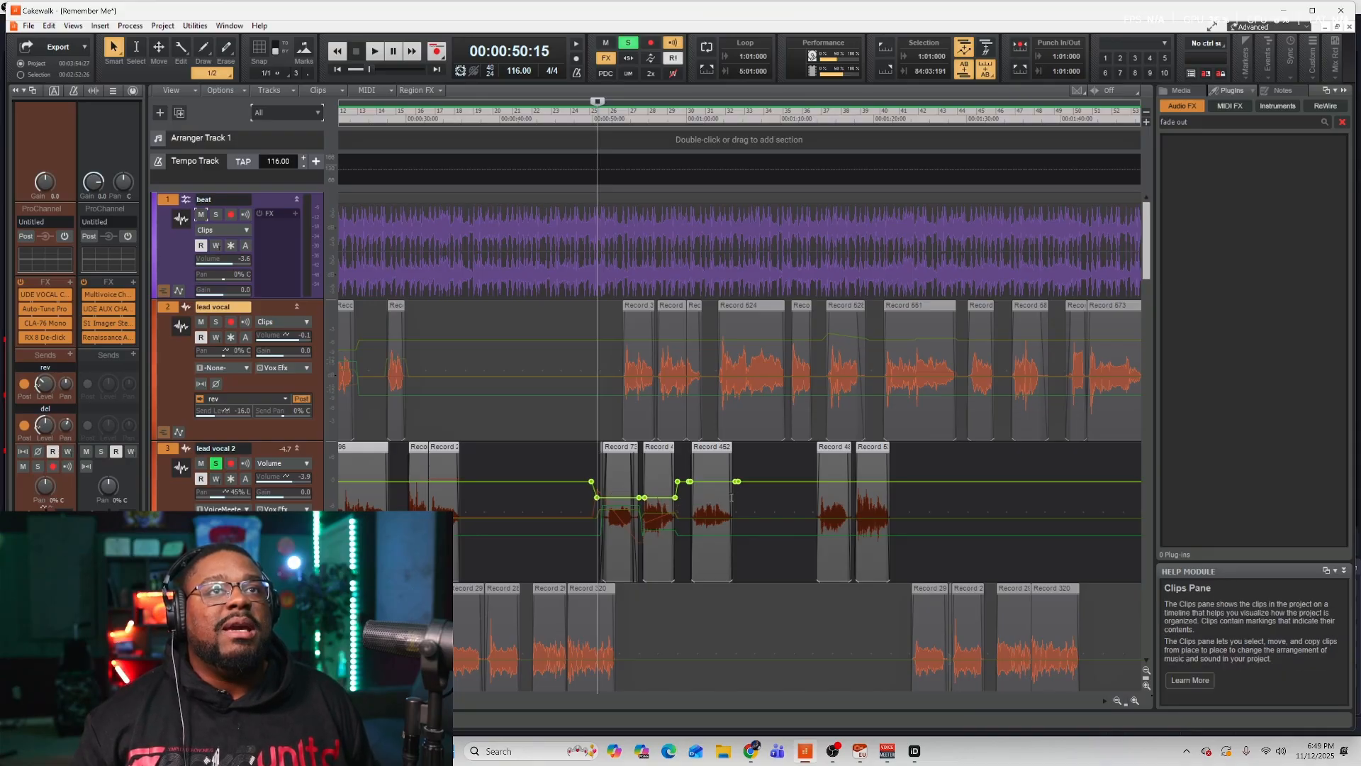
{"action": "left_click", "coordinate": [158, 51]}
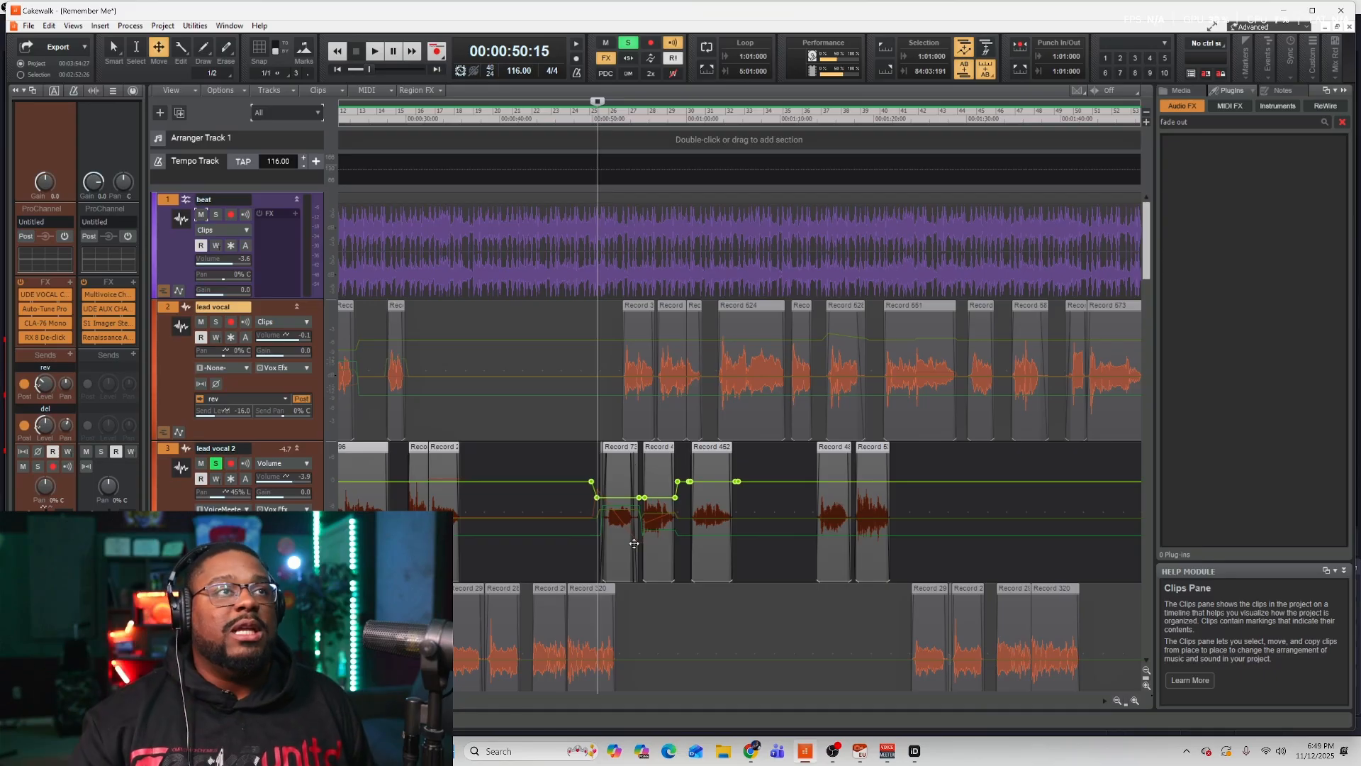
{"action": "left_click", "coordinate": [281, 463]}
{"action": "mouse_move", "coordinate": [392, 506]}
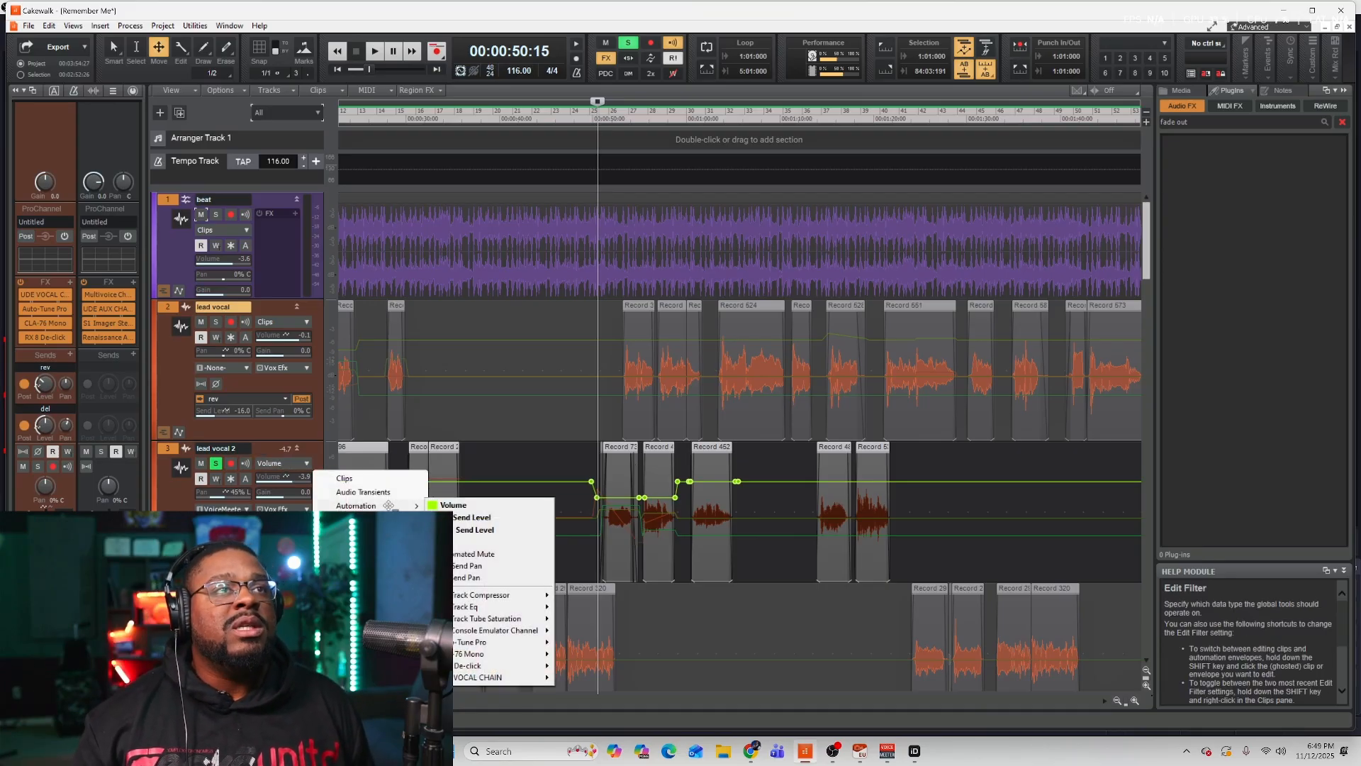
{"action": "left_click", "coordinate": [480, 543]}
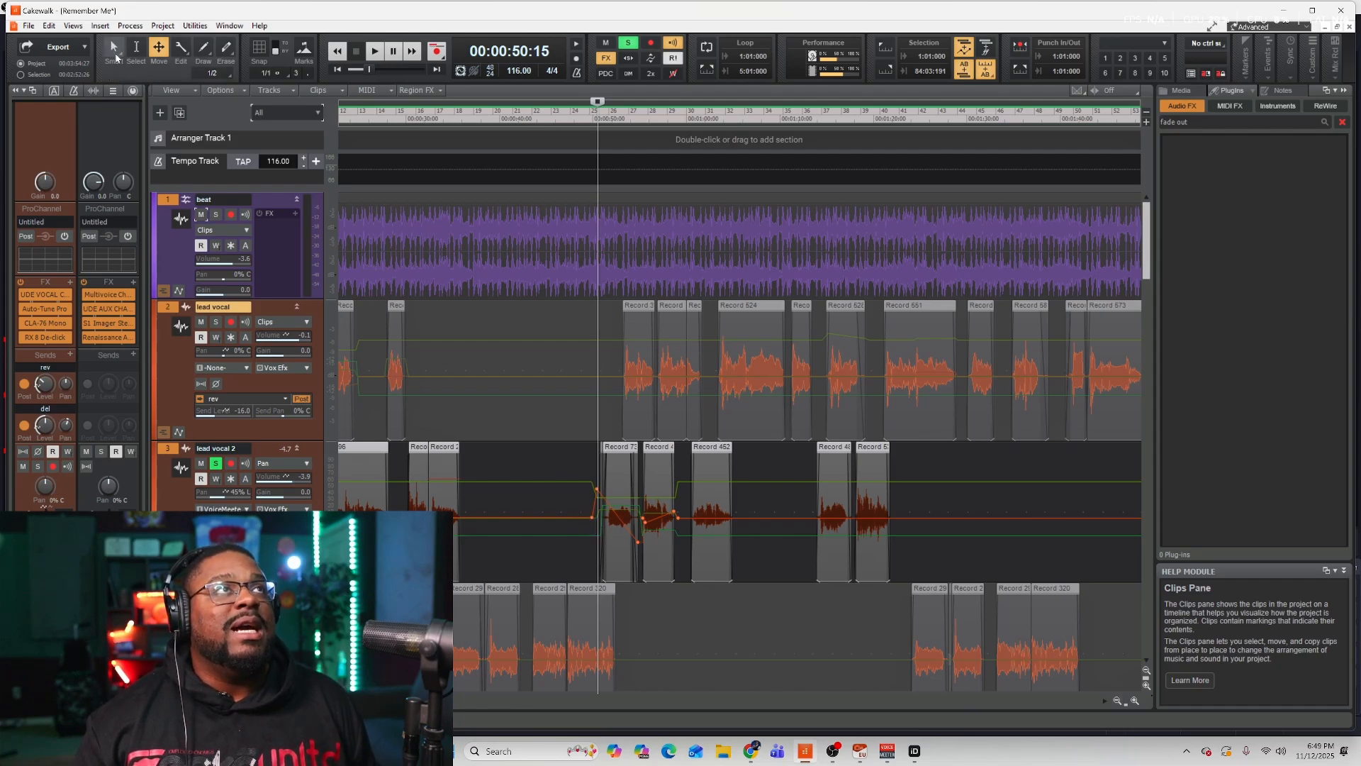
Select the Smart tool, unsolo lead vocal 2 and play back the section from about 47 seconds.
{"action": "left_click", "coordinate": [114, 52]}
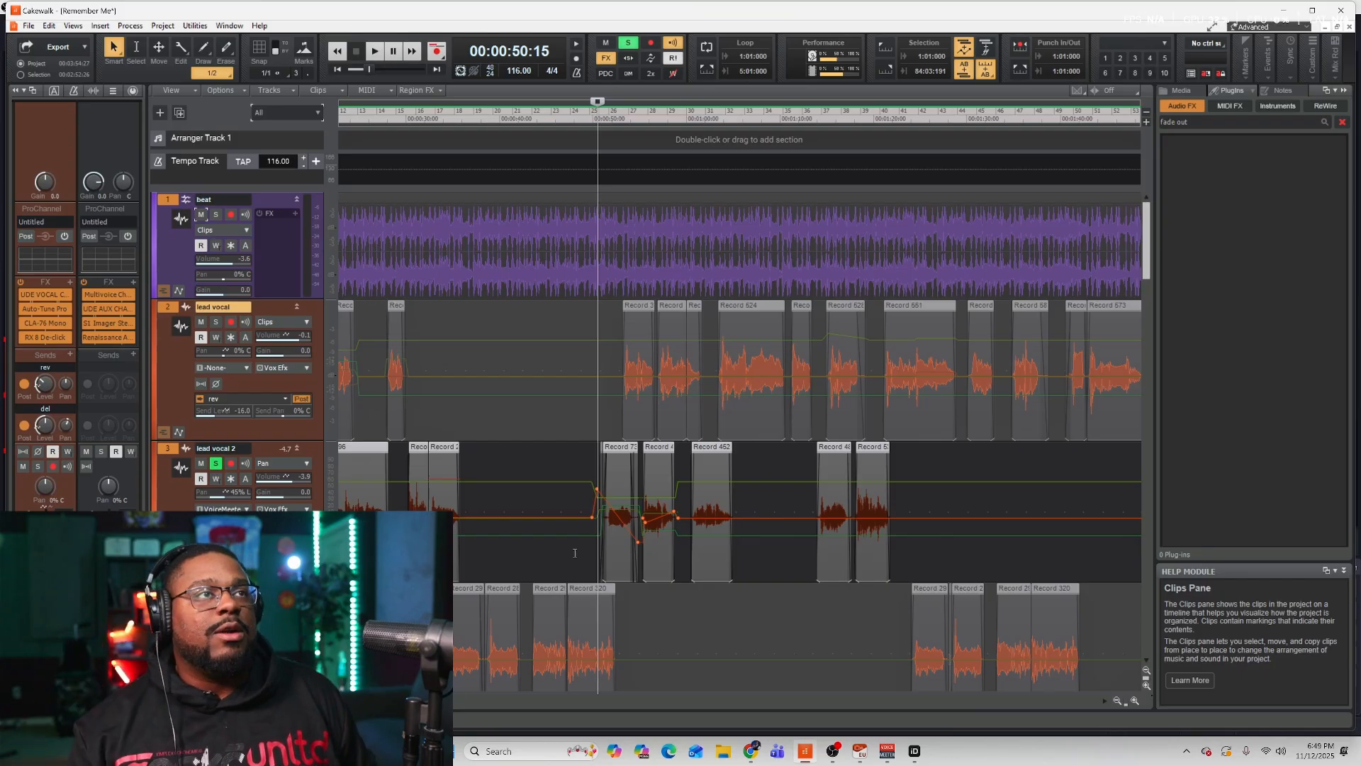
{"action": "left_click", "coordinate": [215, 463]}
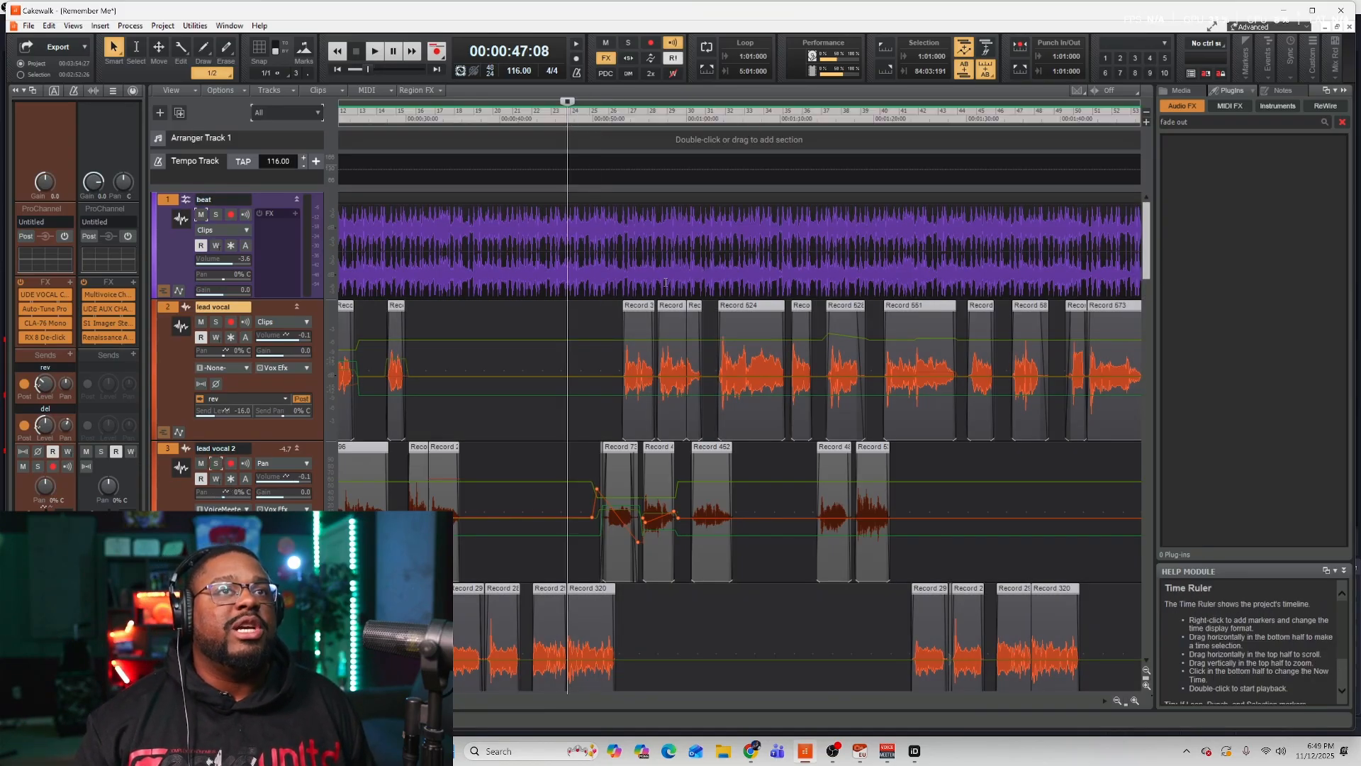
{"action": "key", "text": "space"}
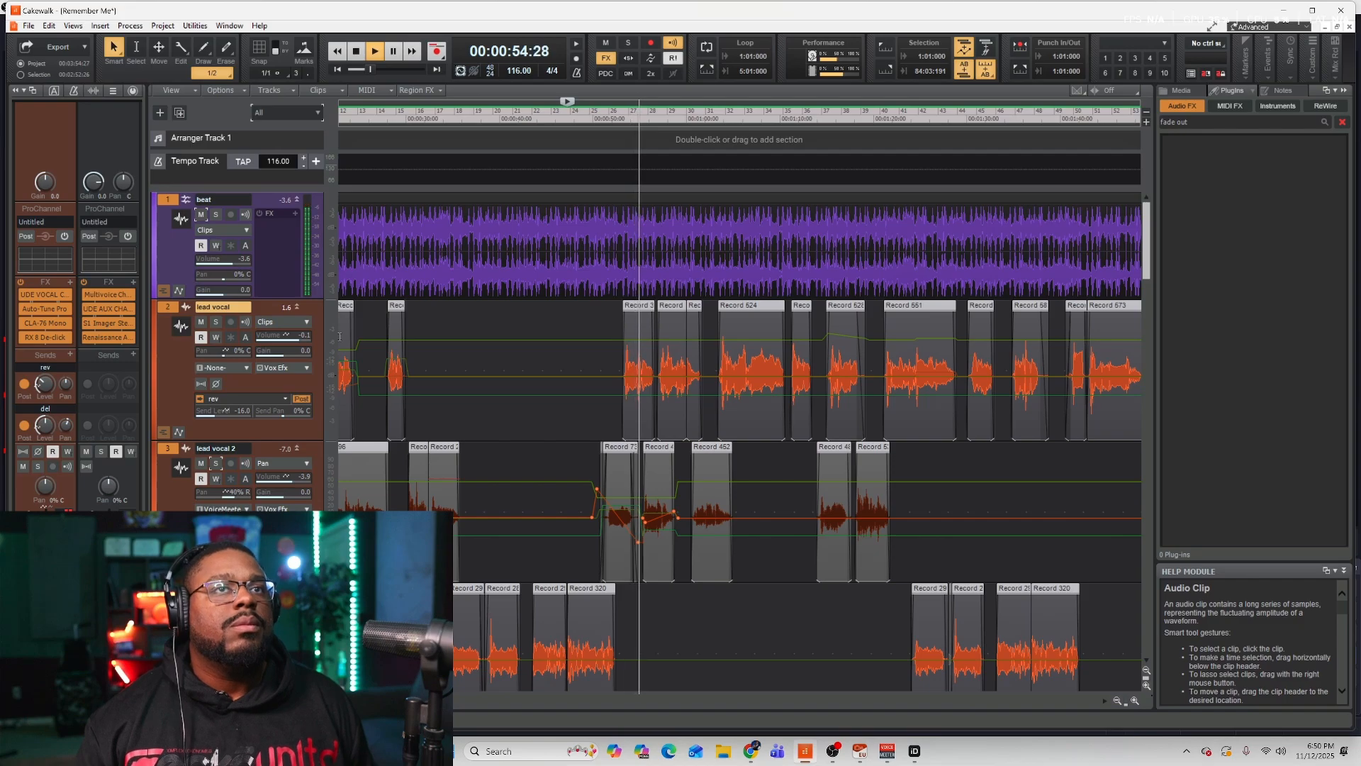
{"action": "key", "text": "space"}
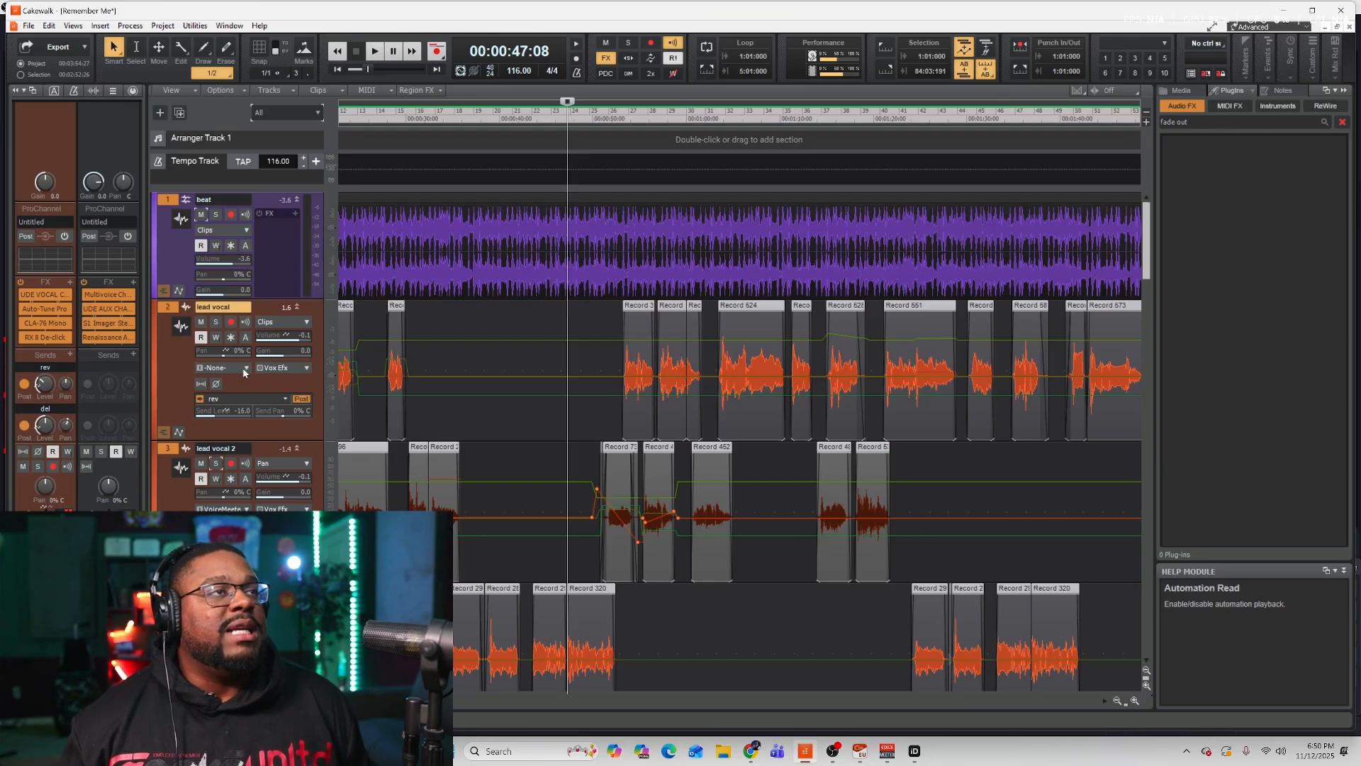
Reopen the Console view and scroll its channel strips back to the top.
{"action": "left_click", "coordinate": [51, 26]}
{"action": "mouse_move", "coordinate": [73, 26]}
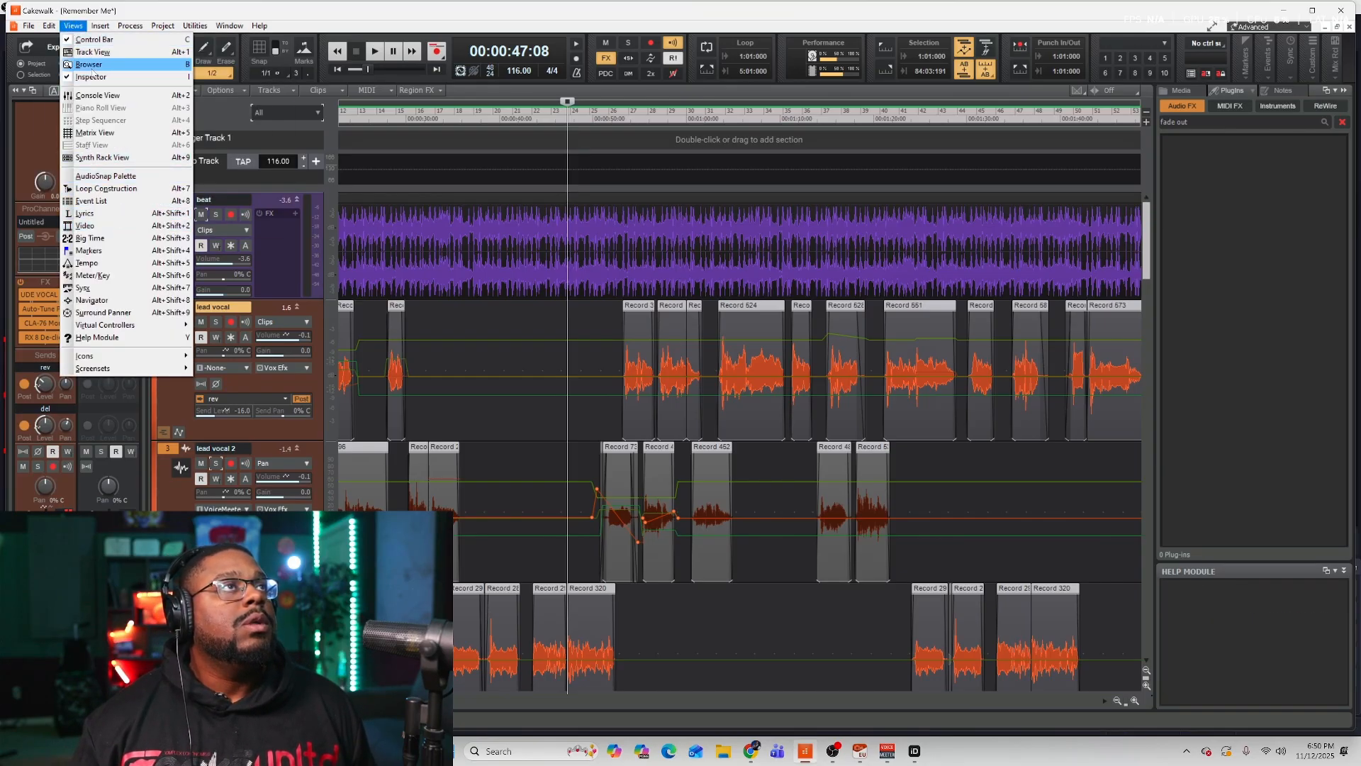
{"action": "left_click", "coordinate": [99, 95]}
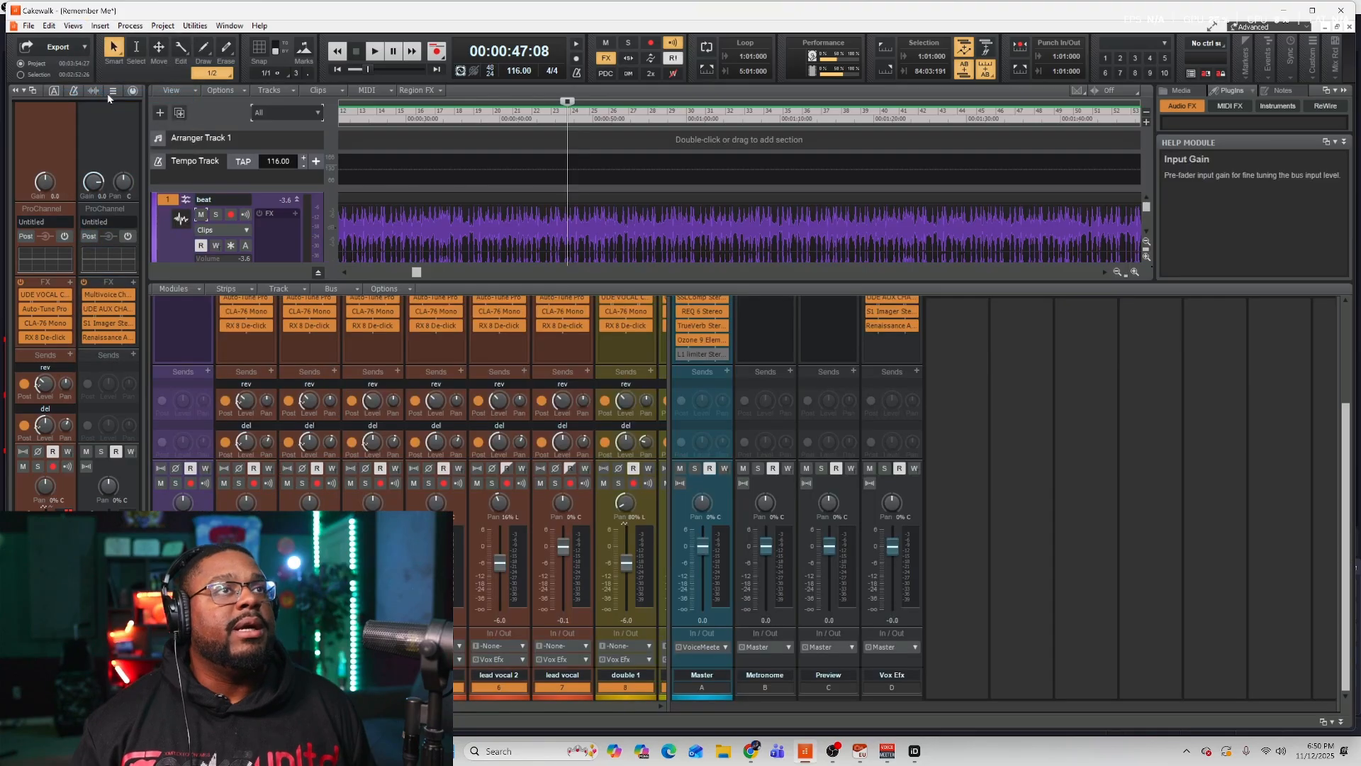
{"action": "scroll", "coordinate": [1345, 476], "scroll_direction": "up", "scroll_amount": 3}
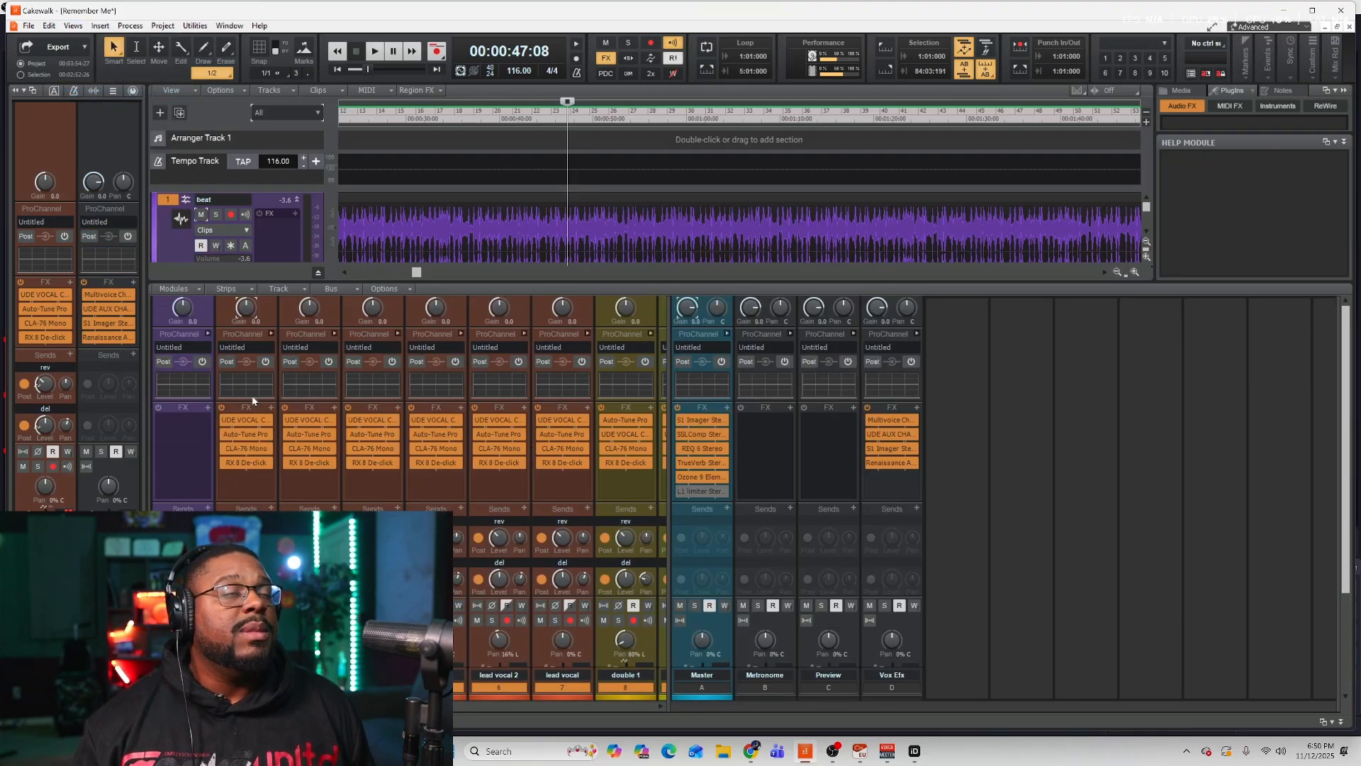
Toggle a vocal strip's ProChannel and browse its FX rack's Audio FX insert list without adding a plug-in.
{"action": "left_click", "coordinate": [271, 334]}
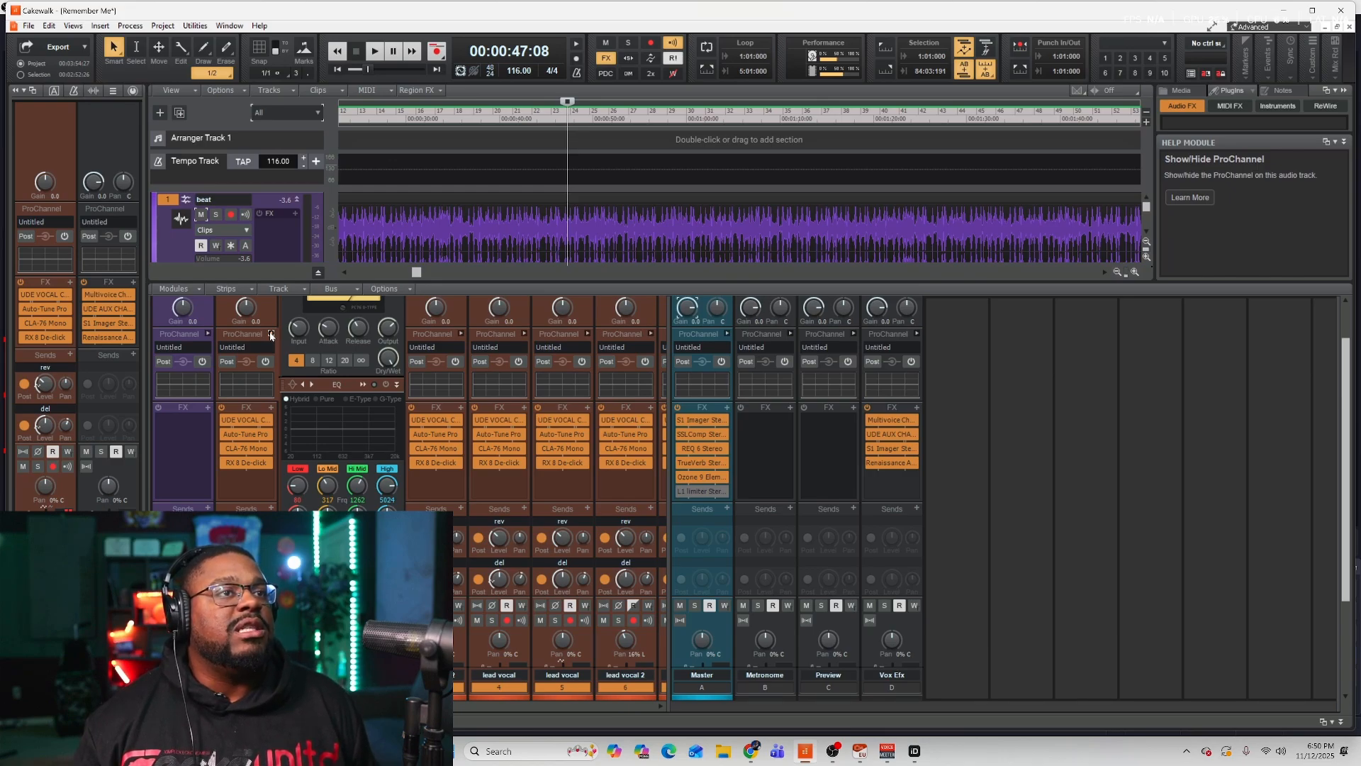
{"action": "left_click", "coordinate": [271, 334]}
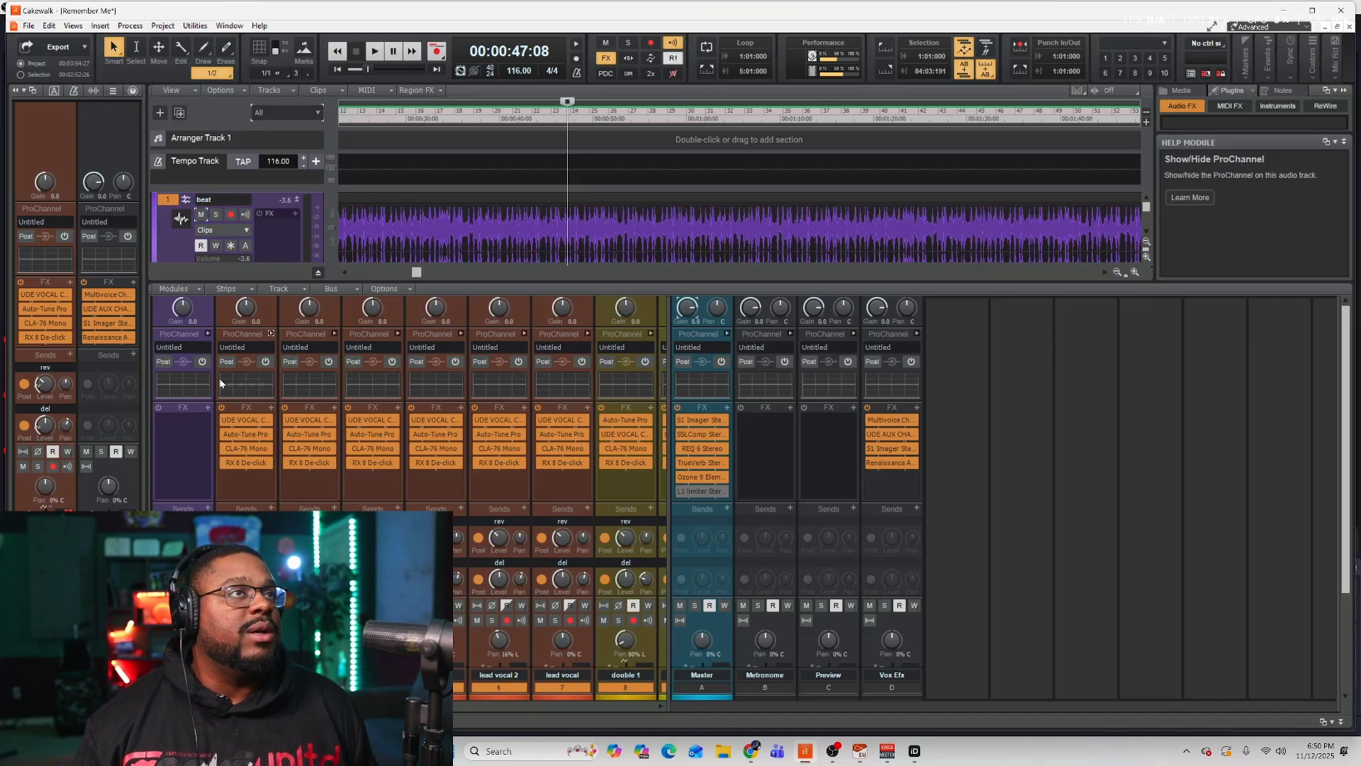
{"action": "left_click", "coordinate": [271, 408]}
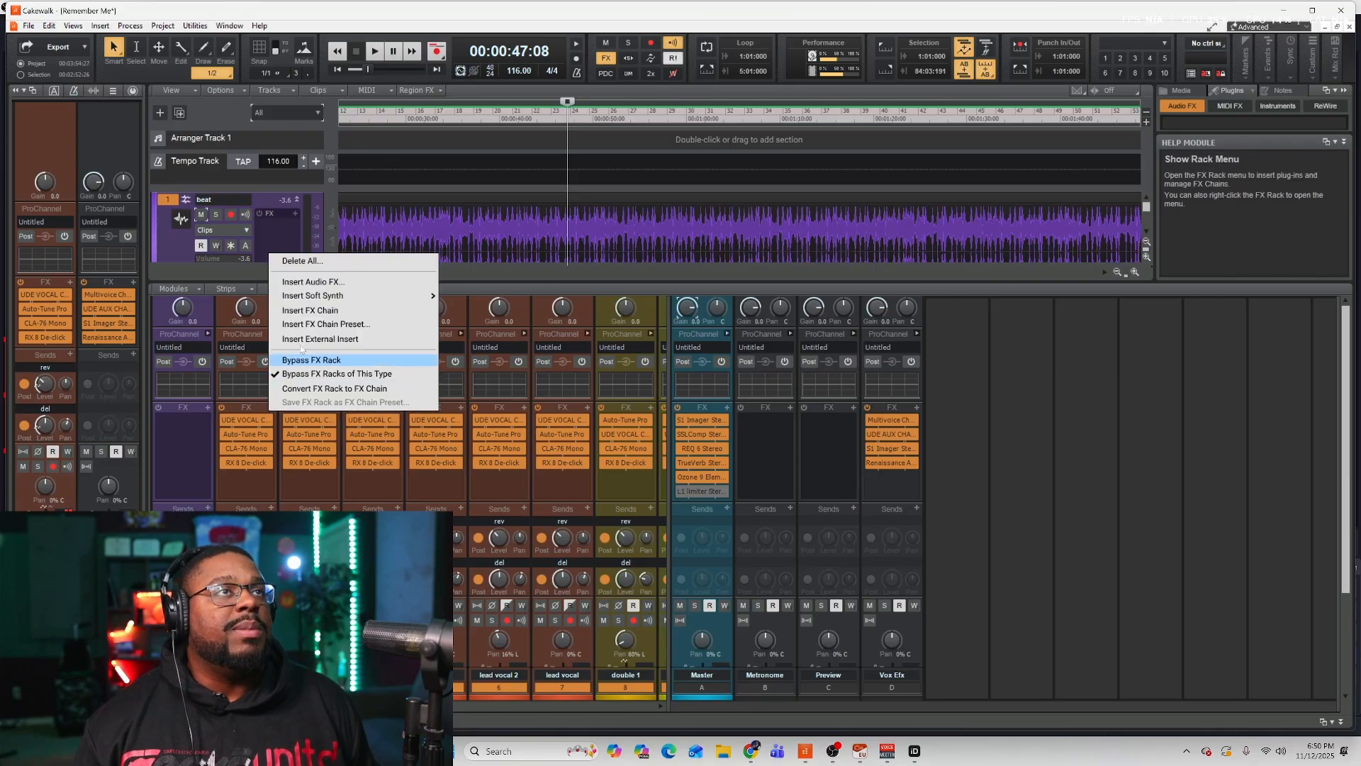
{"action": "left_click", "coordinate": [348, 282]}
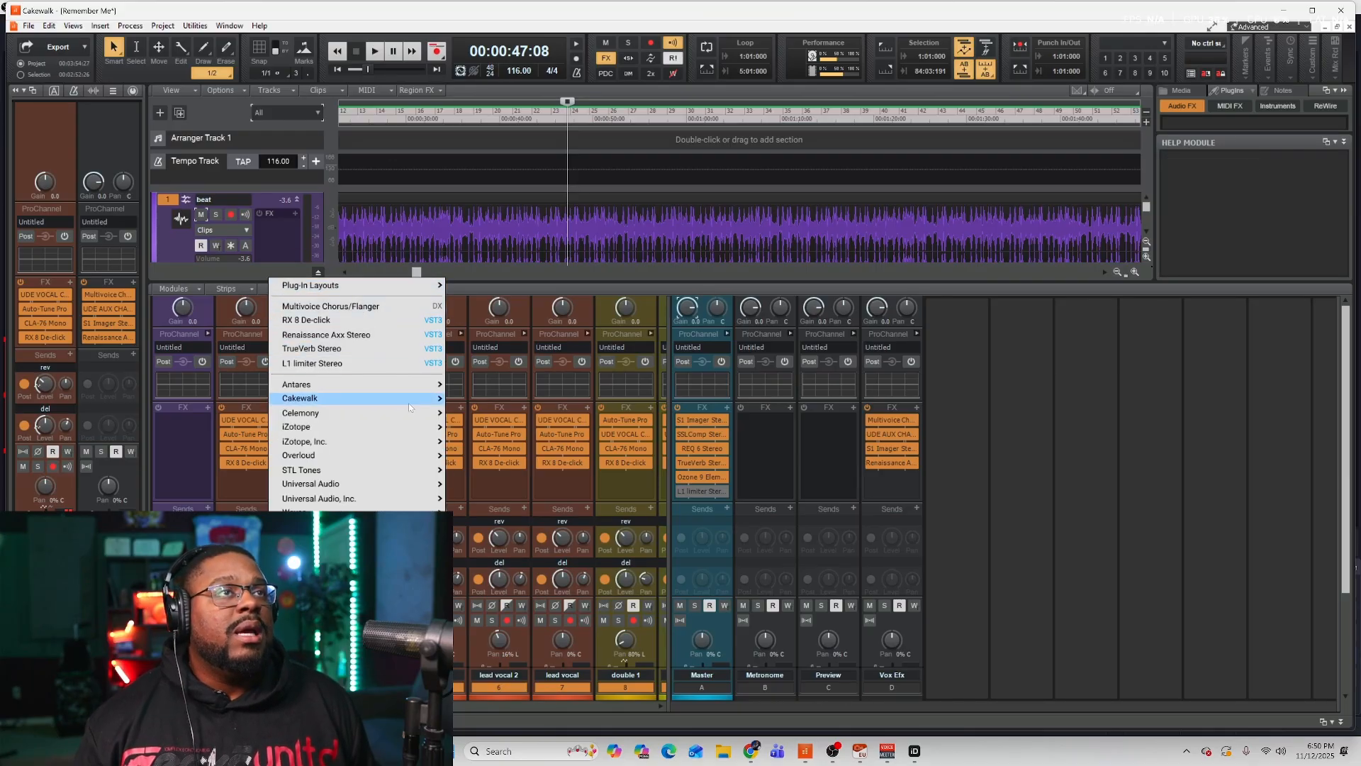
{"action": "mouse_move", "coordinate": [408, 398]}
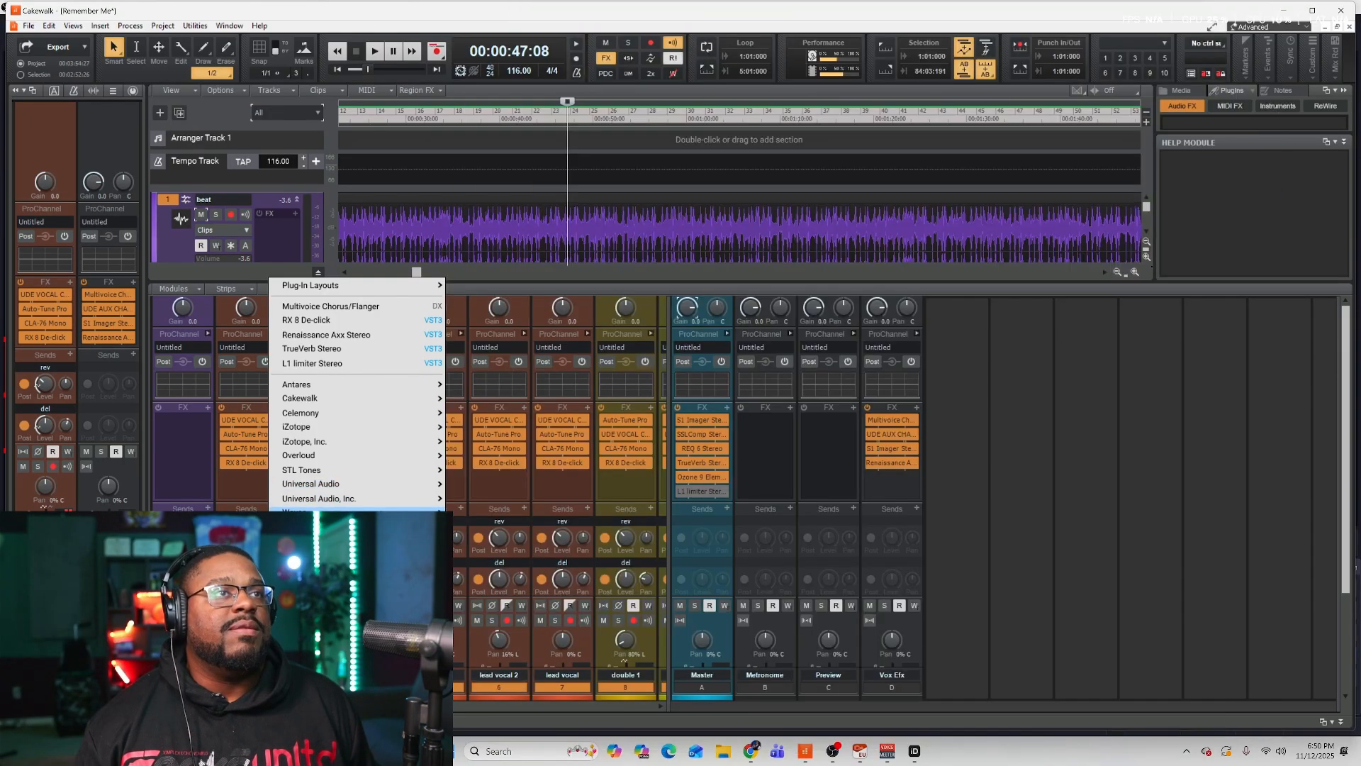
{"action": "mouse_move", "coordinate": [384, 512]}
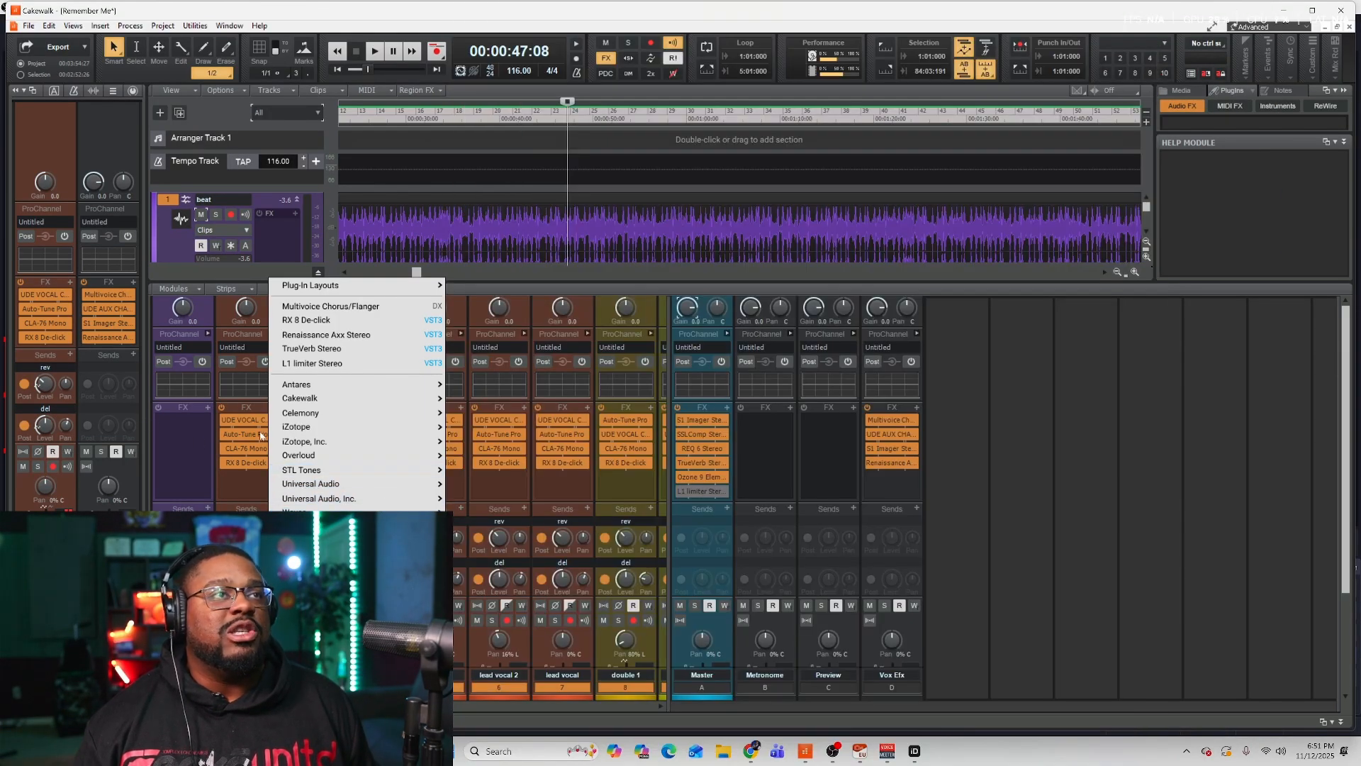
{"action": "left_click", "coordinate": [1015, 515]}
Close the plug-in list and inspect the input and output routing menus of the vocal channel strips without changing them.
{"action": "mouse_move", "coordinate": [250, 423]}
{"action": "left_mouse_down"}
{"action": "mouse_move", "coordinate": [253, 479]}
{"action": "mouse_move", "coordinate": [249, 410]}
{"action": "left_mouse_up"}
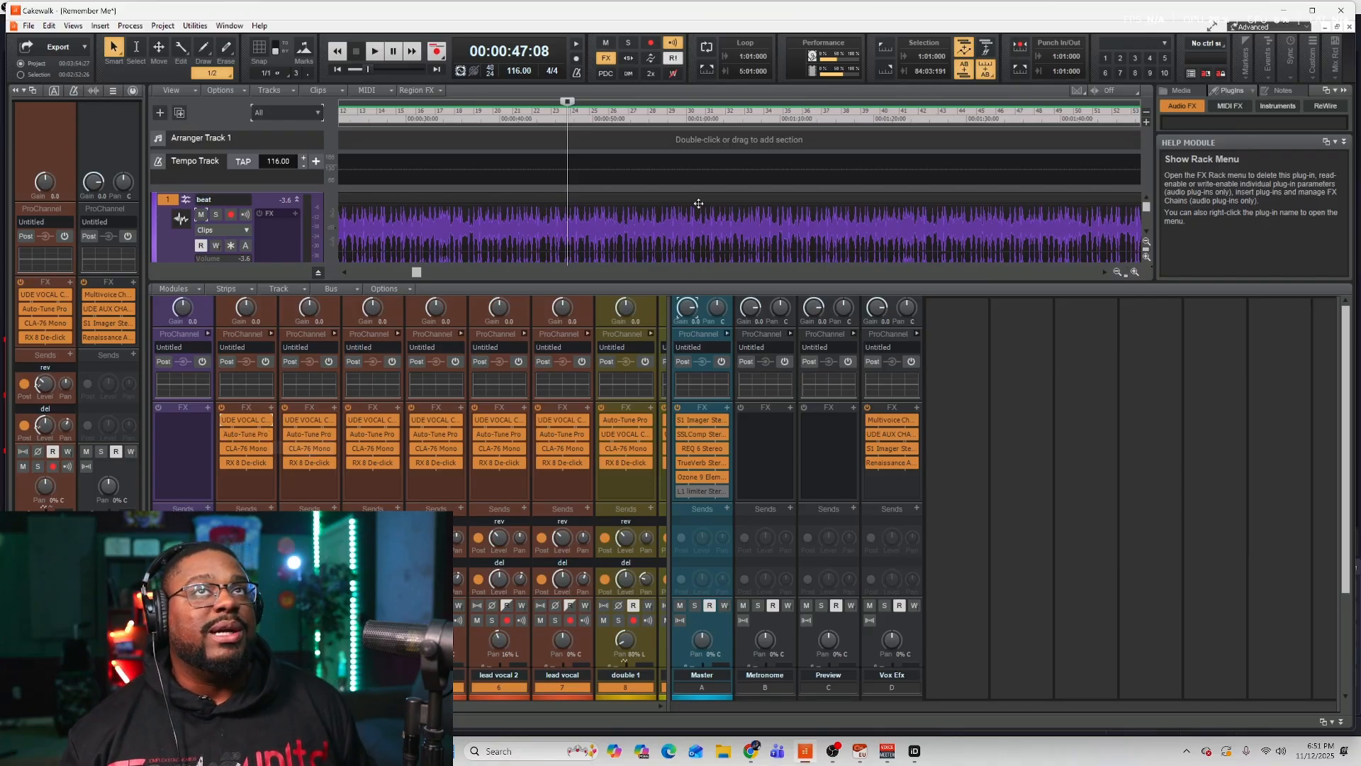
{"action": "left_click", "coordinate": [271, 509]}
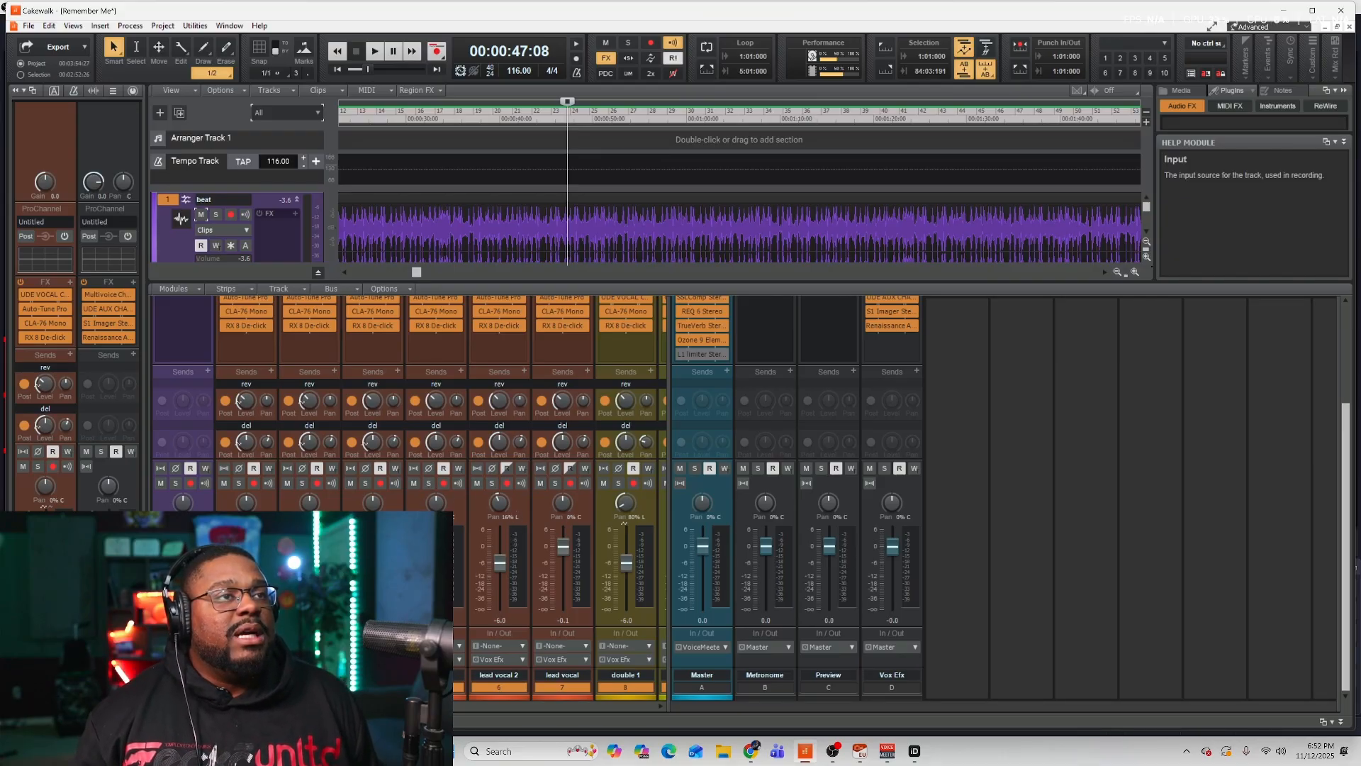
{"action": "left_click", "coordinate": [247, 646]}
{"action": "mouse_move", "coordinate": [312, 671]}
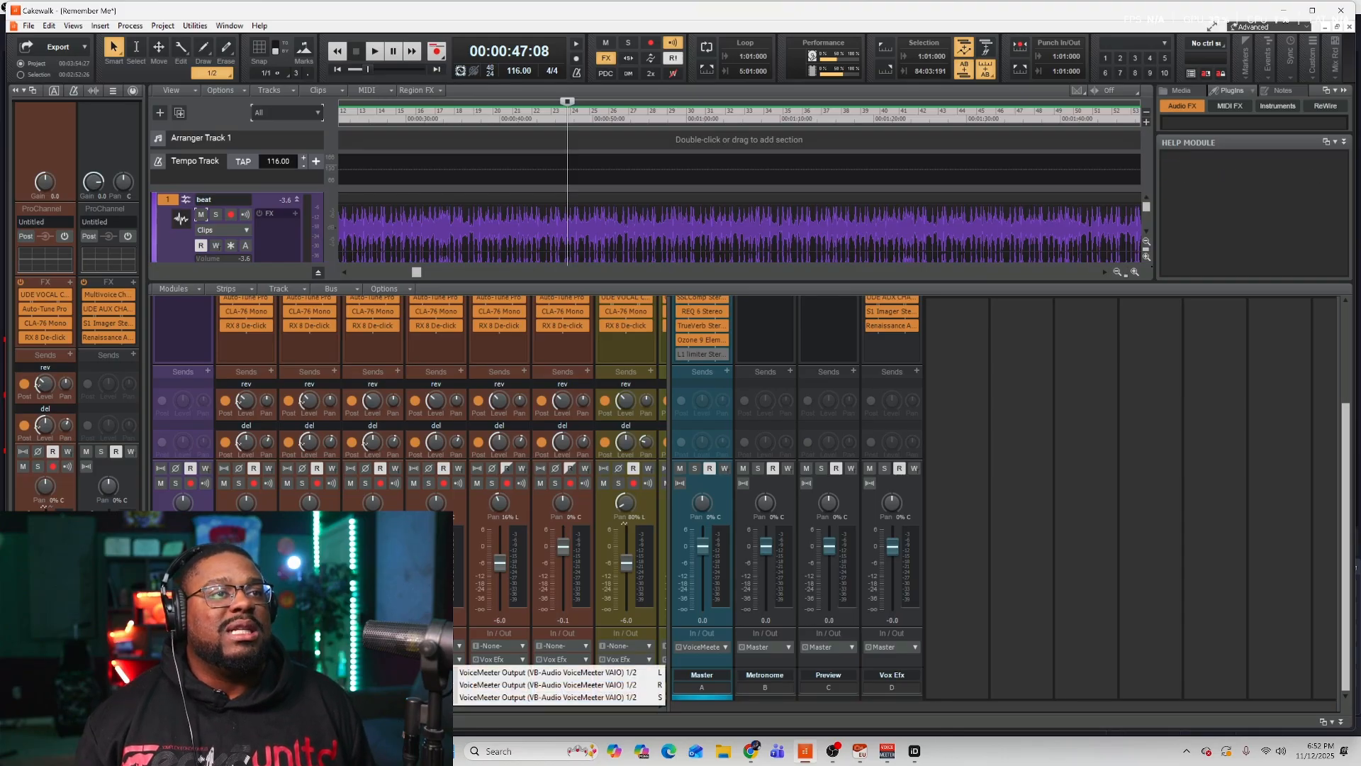
{"action": "left_click", "coordinate": [1163, 547]}
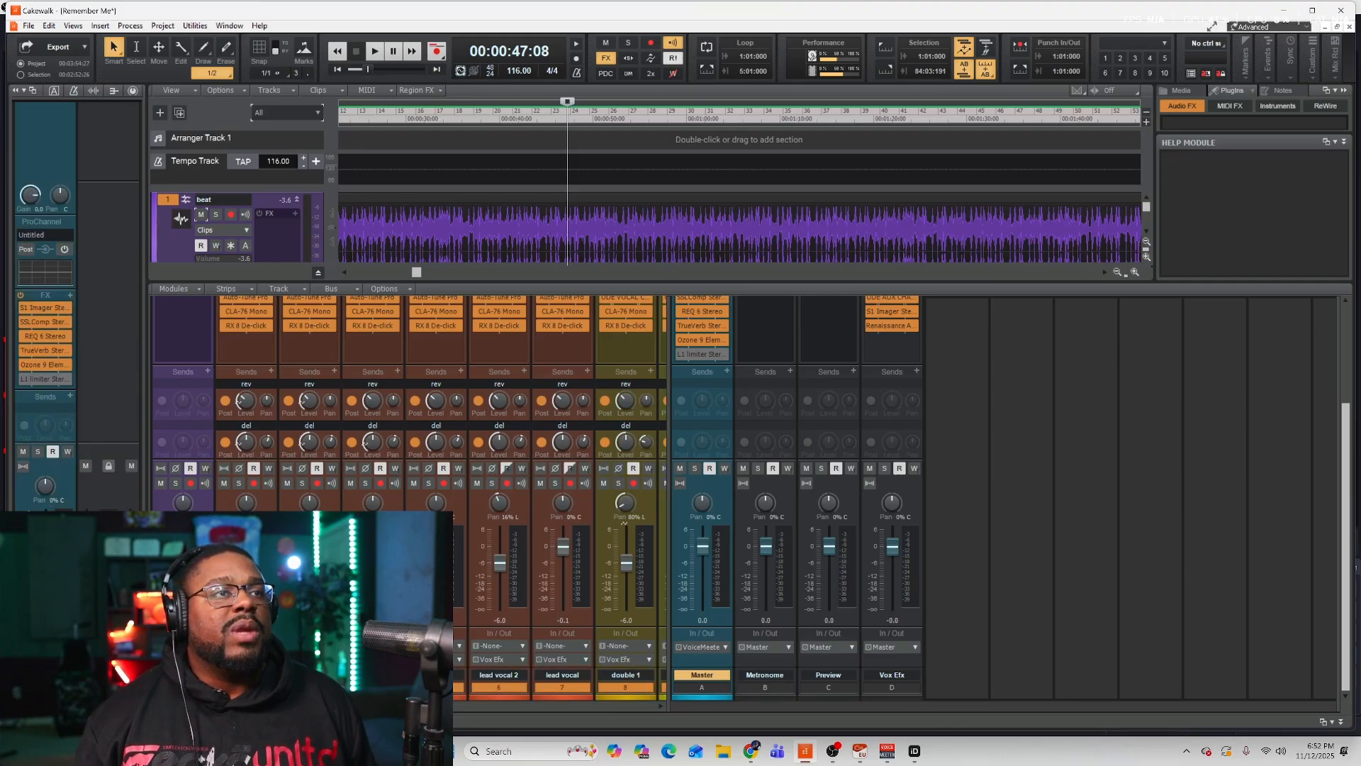
{"action": "left_click", "coordinate": [459, 646]}
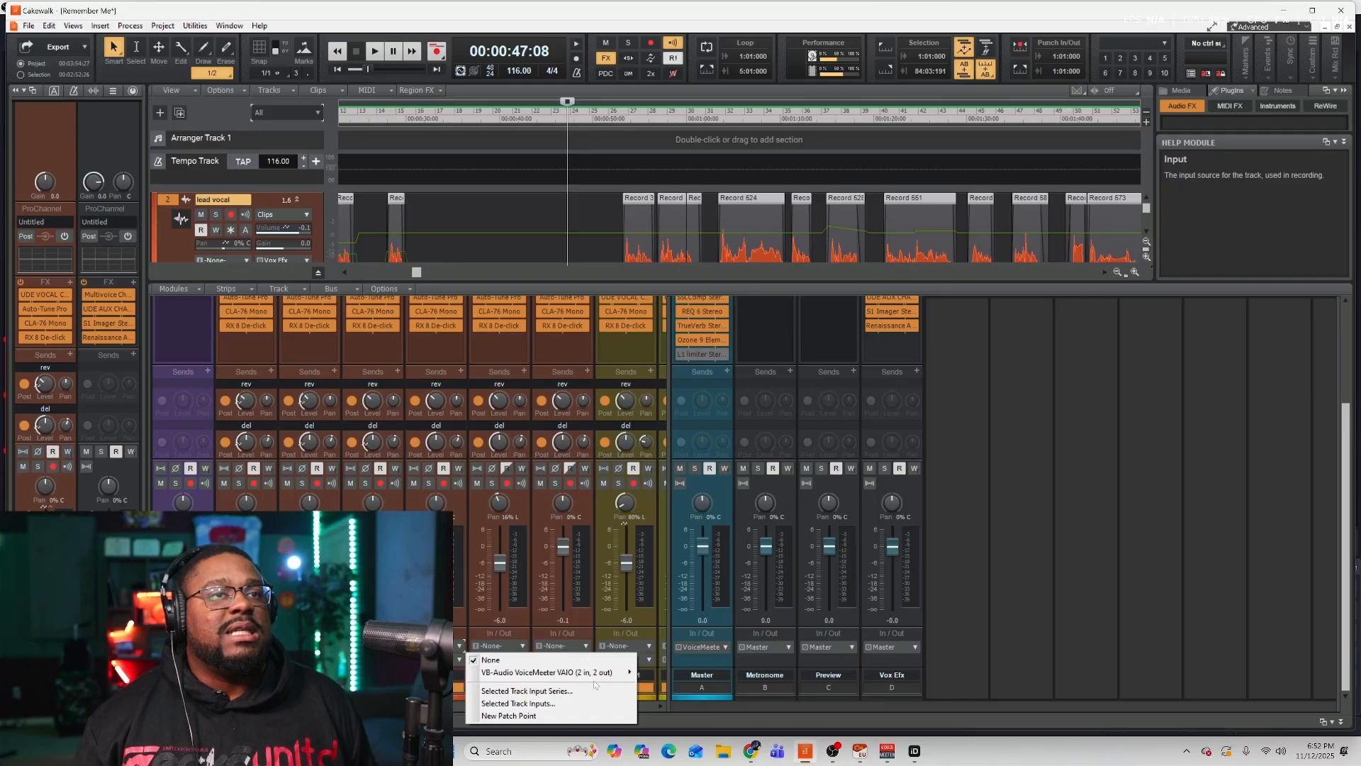
{"action": "mouse_move", "coordinate": [608, 673]}
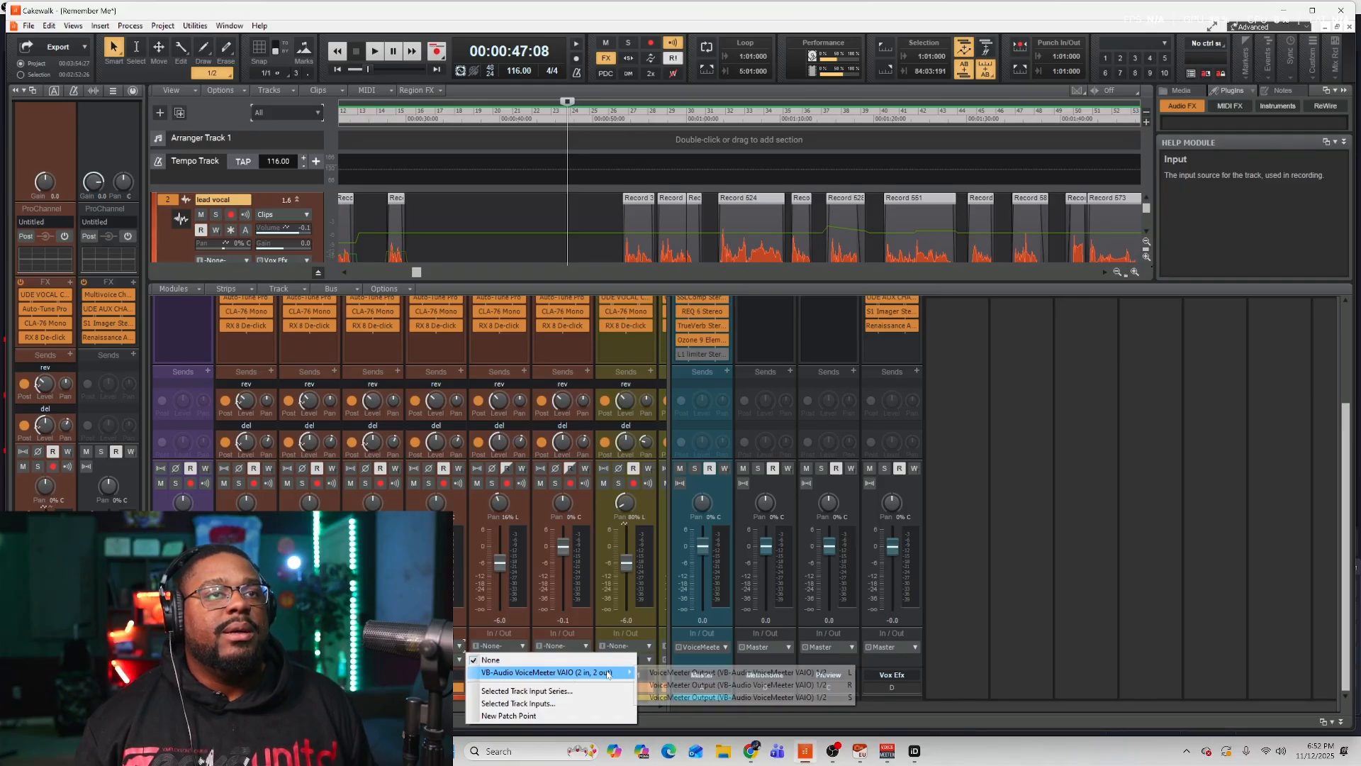
{"action": "left_click", "coordinate": [973, 584]}
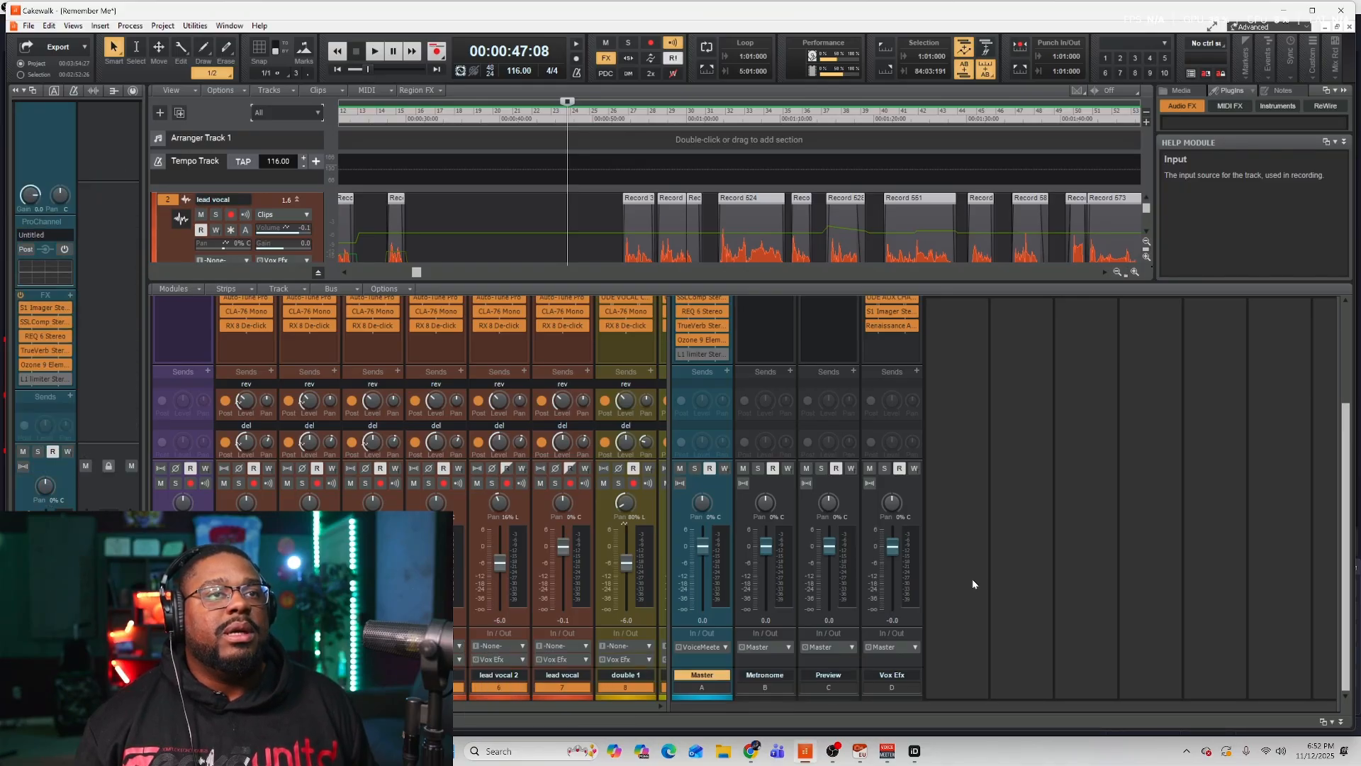
{"action": "left_click", "coordinate": [524, 660]}
{"action": "left_click", "coordinate": [979, 443]}
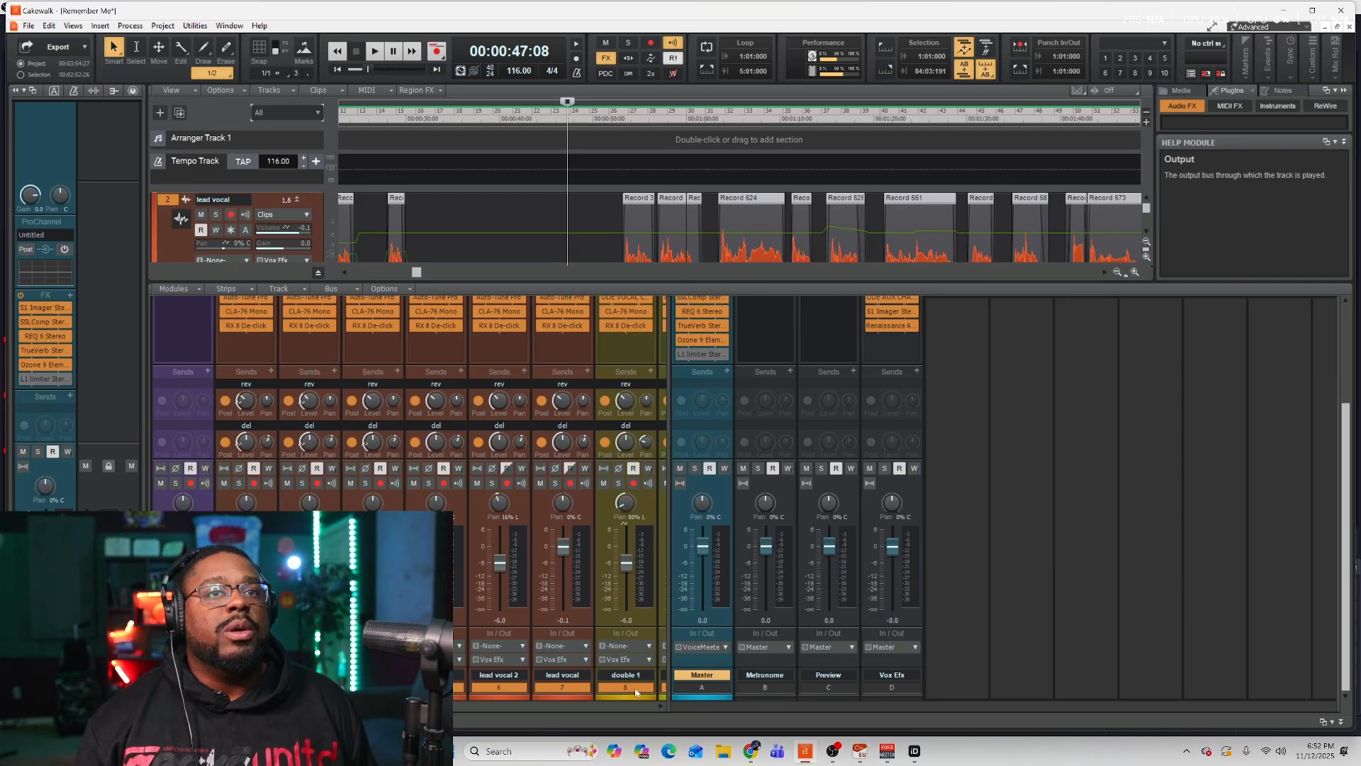
Scroll the Console across to the delay and reverb effect buses and review their FX racks.
{"action": "left_click_drag", "start_coordinate": [321, 706], "coordinate": [612, 726]}
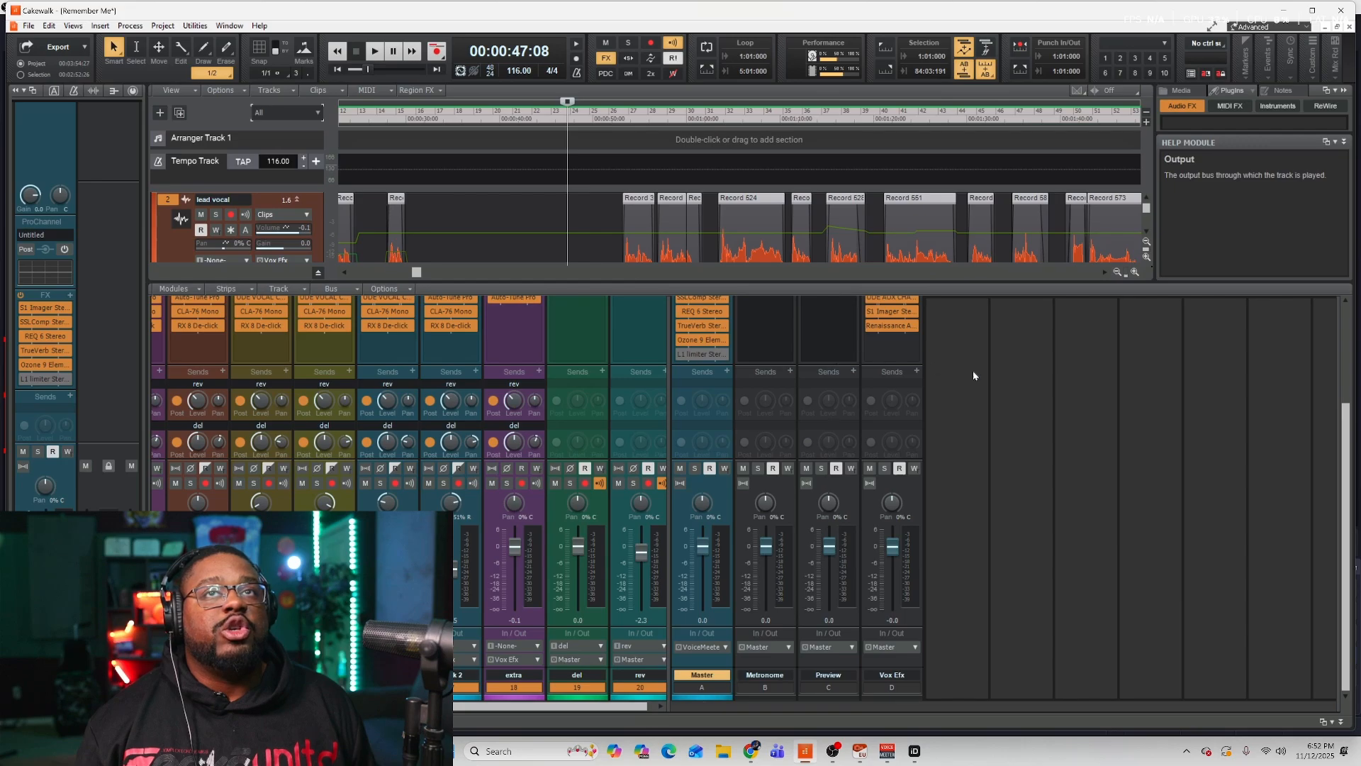
{"action": "scroll", "coordinate": [943, 386], "scroll_direction": "up", "scroll_amount": 3}
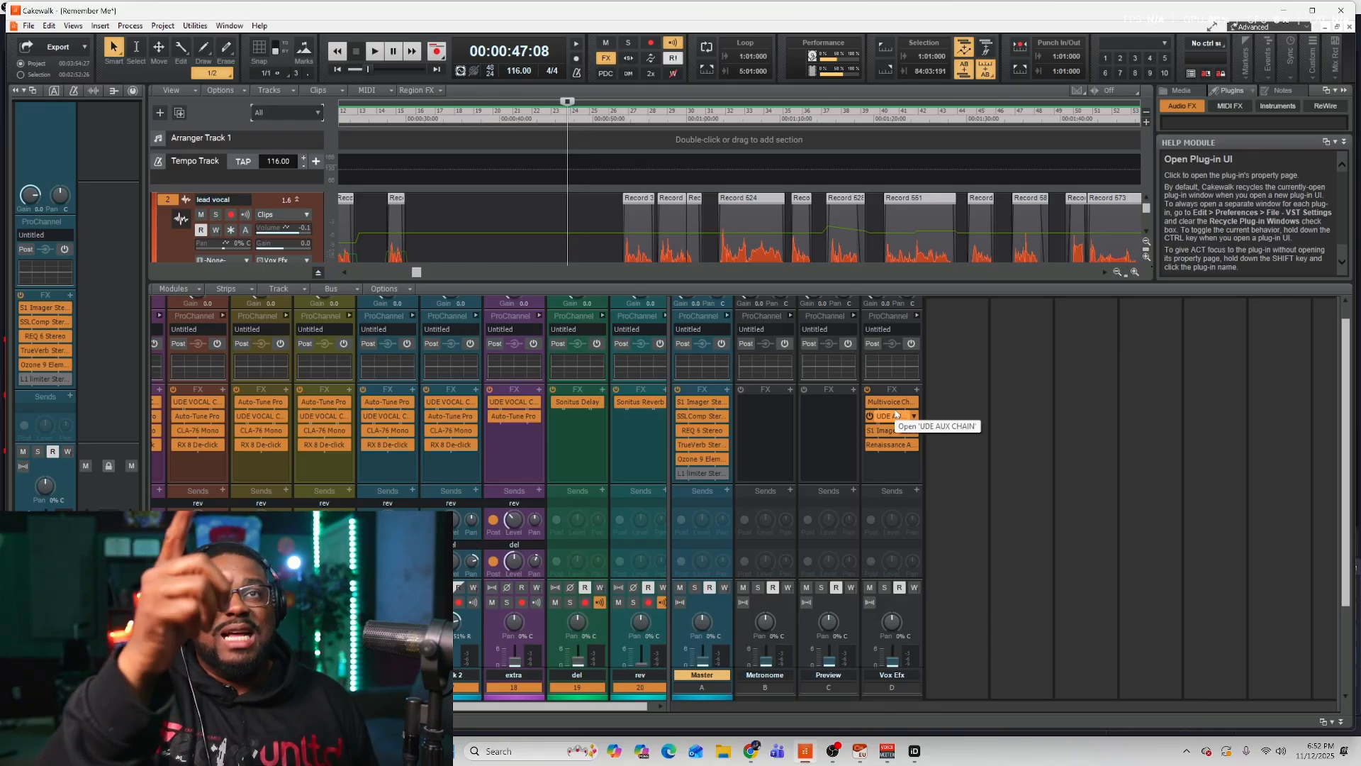
{"action": "scroll", "coordinate": [1054, 438], "scroll_direction": "down", "scroll_amount": 2}
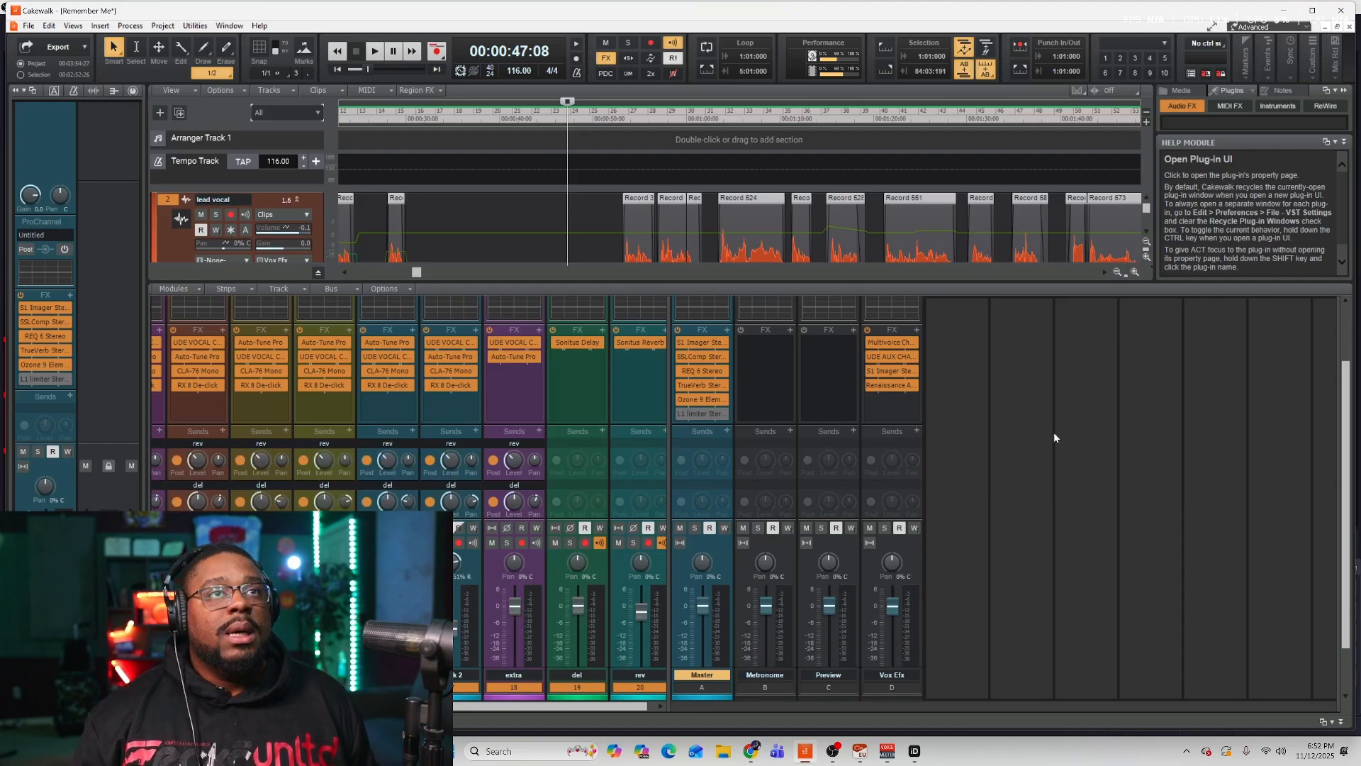
{"action": "scroll", "coordinate": [1054, 433], "scroll_direction": "down", "scroll_amount": 2}
{"action": "scroll", "coordinate": [1055, 433], "scroll_direction": "up", "scroll_amount": 5}
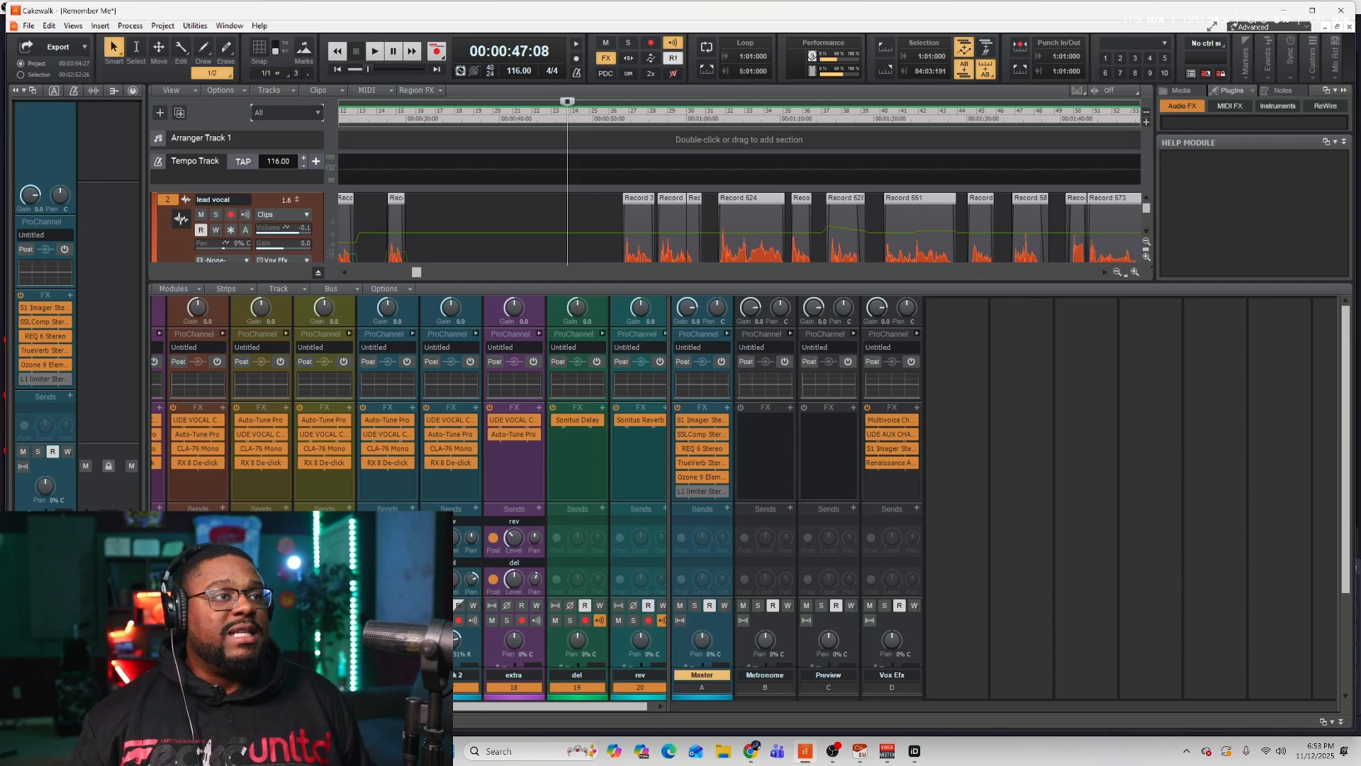
Return to the Track view and zoom out to survey the vocal tracks' clips and automation.
{"action": "key", "text": "d"}
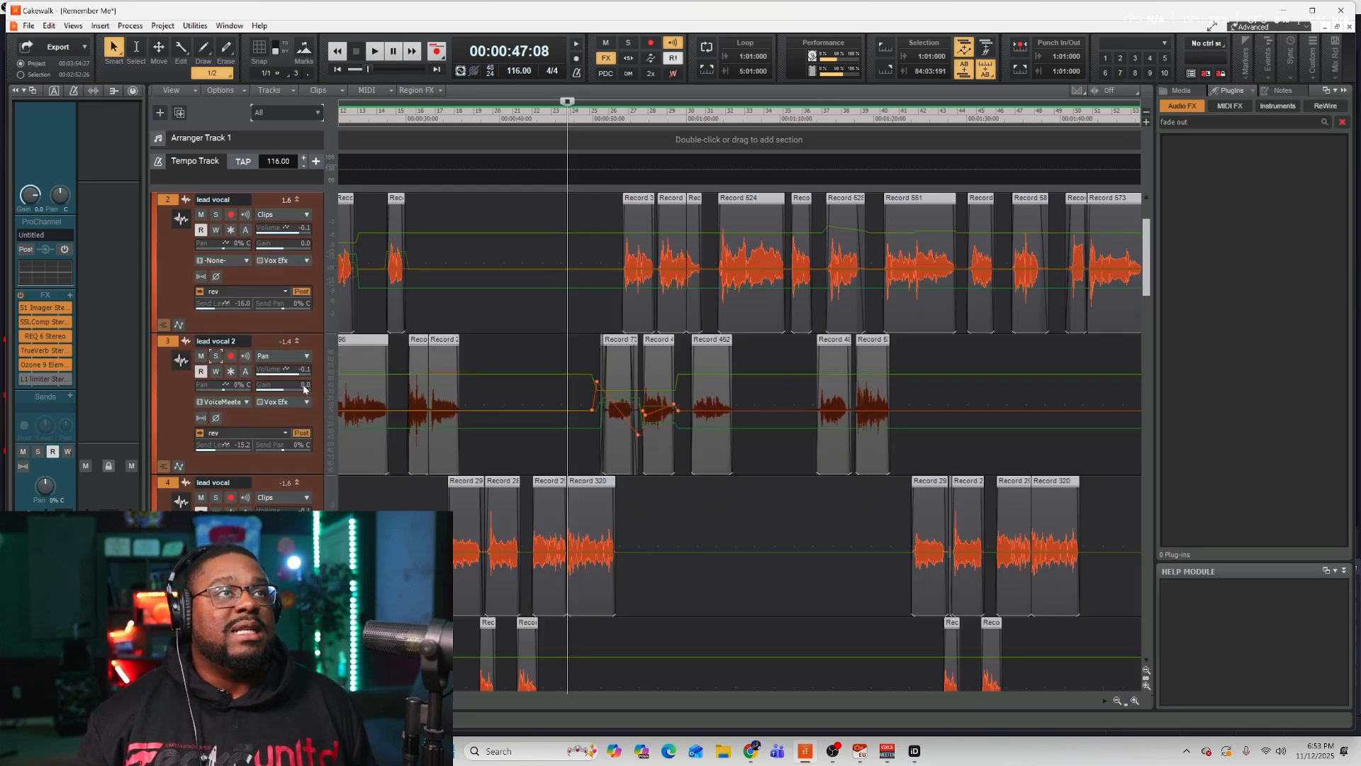
{"action": "left_click", "coordinate": [330, 365]}
{"action": "left_click", "coordinate": [344, 371]}
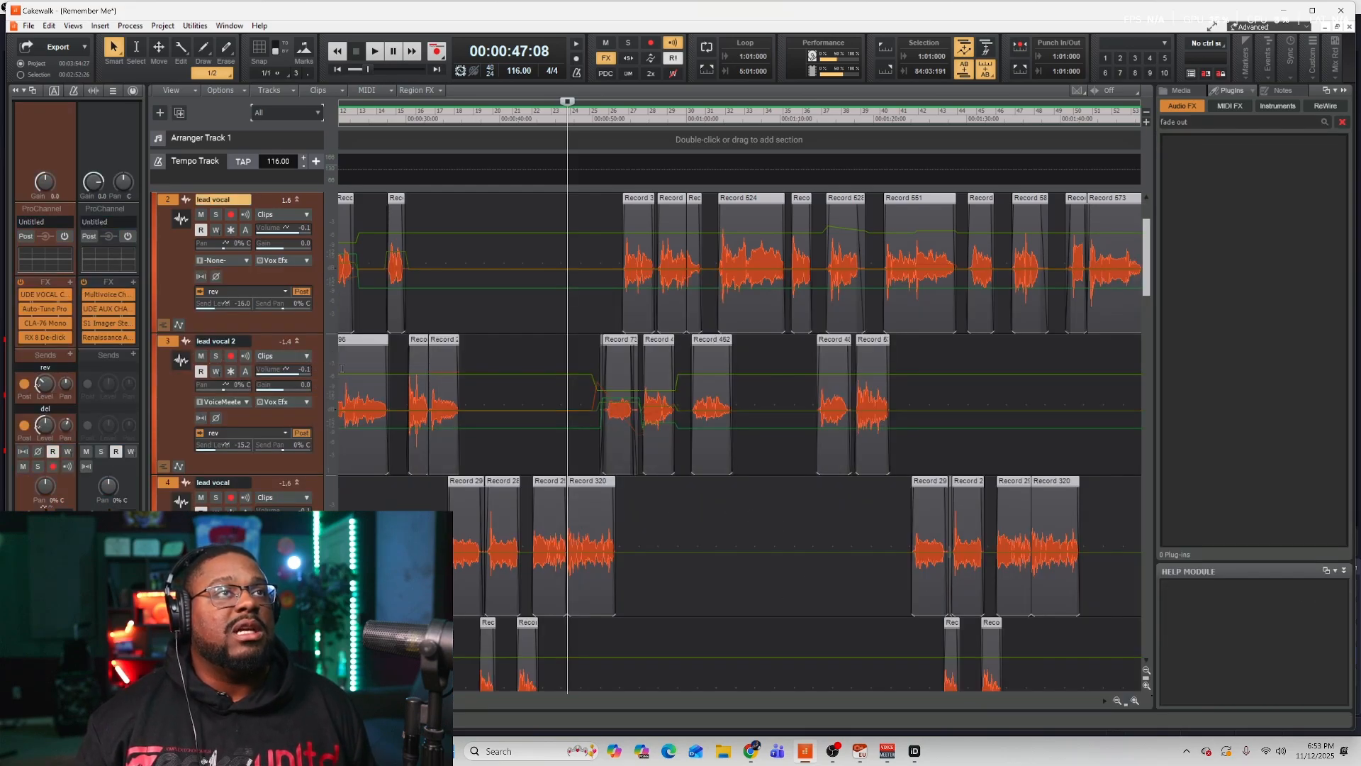
{"action": "scroll", "coordinate": [848, 263], "scroll_direction": "left", "scroll_amount": 5}
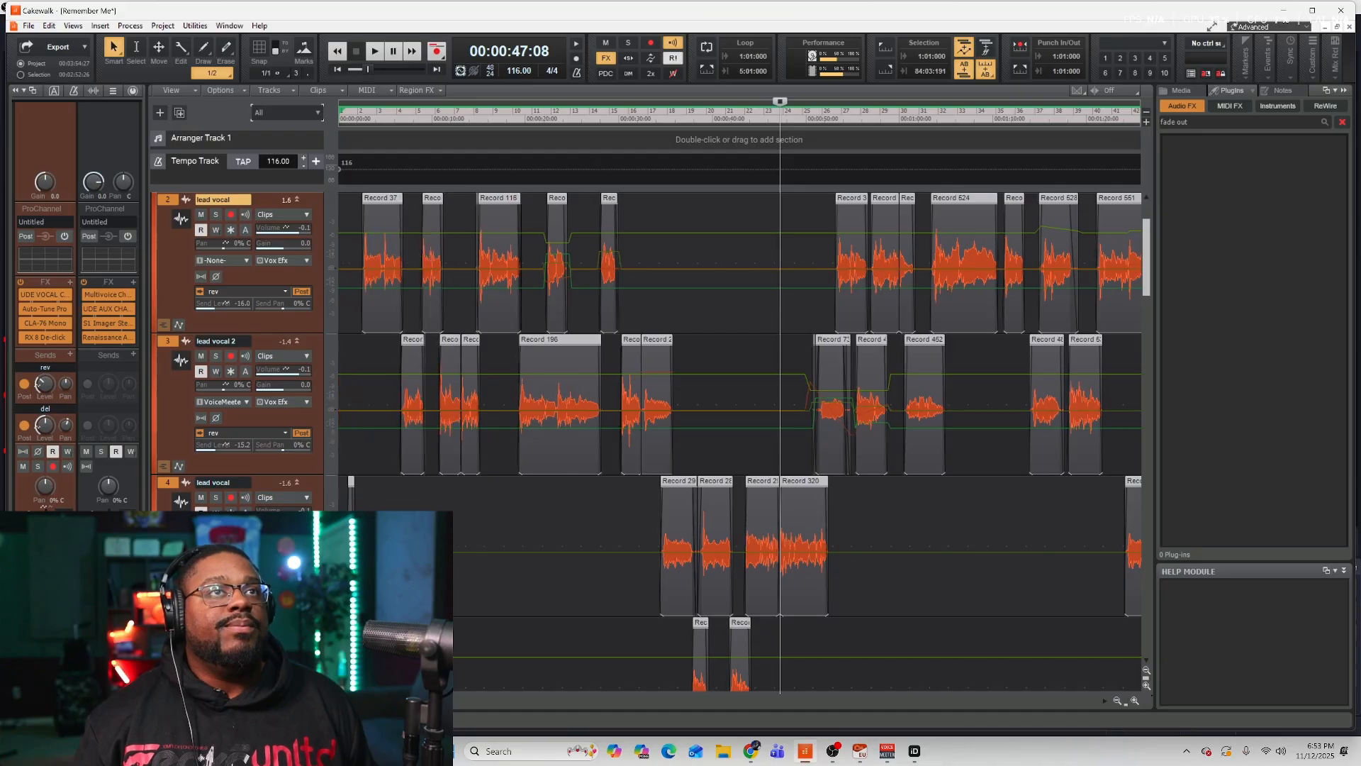
{"action": "scroll", "coordinate": [848, 263], "scroll_direction": "down", "scroll_amount": 3}
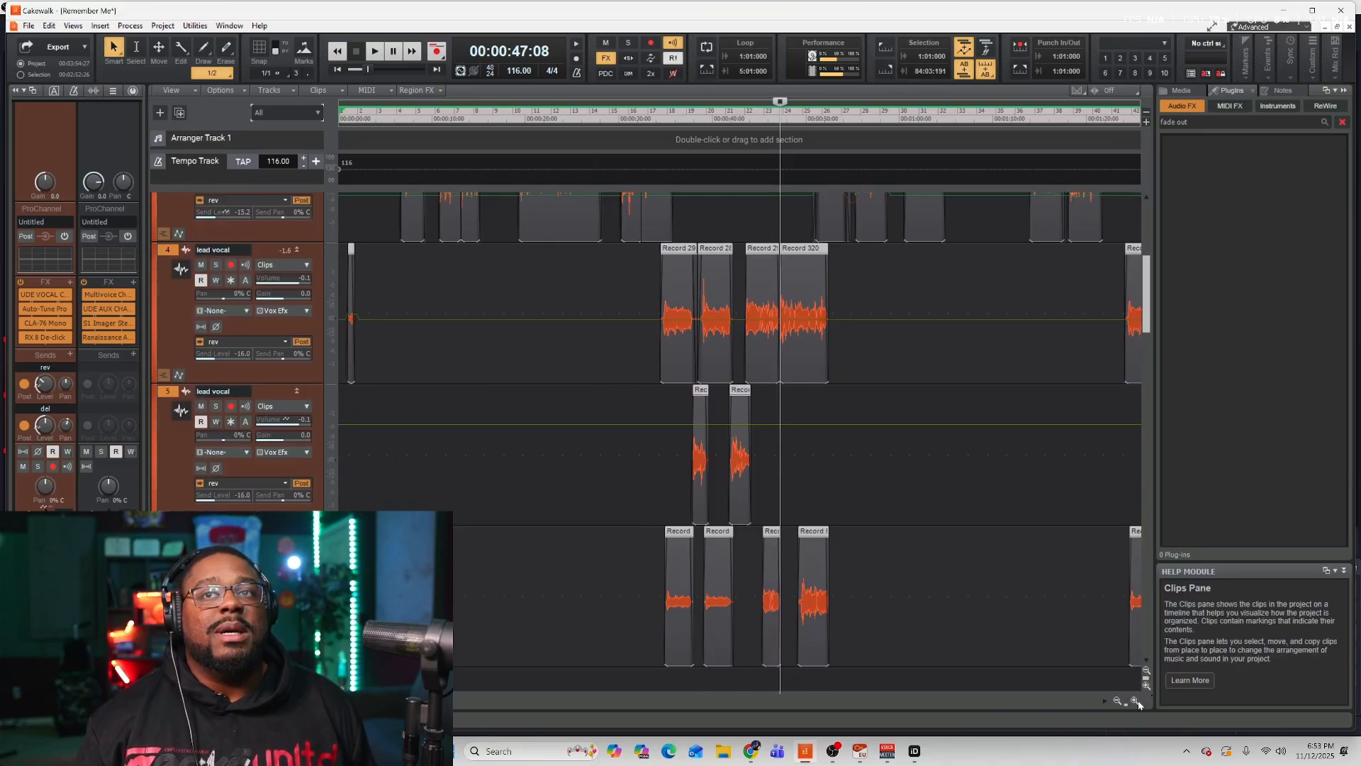
{"action": "left_click", "coordinate": [1135, 701]}
{"action": "scroll", "coordinate": [656, 281], "scroll_direction": "up", "scroll_amount": 3}
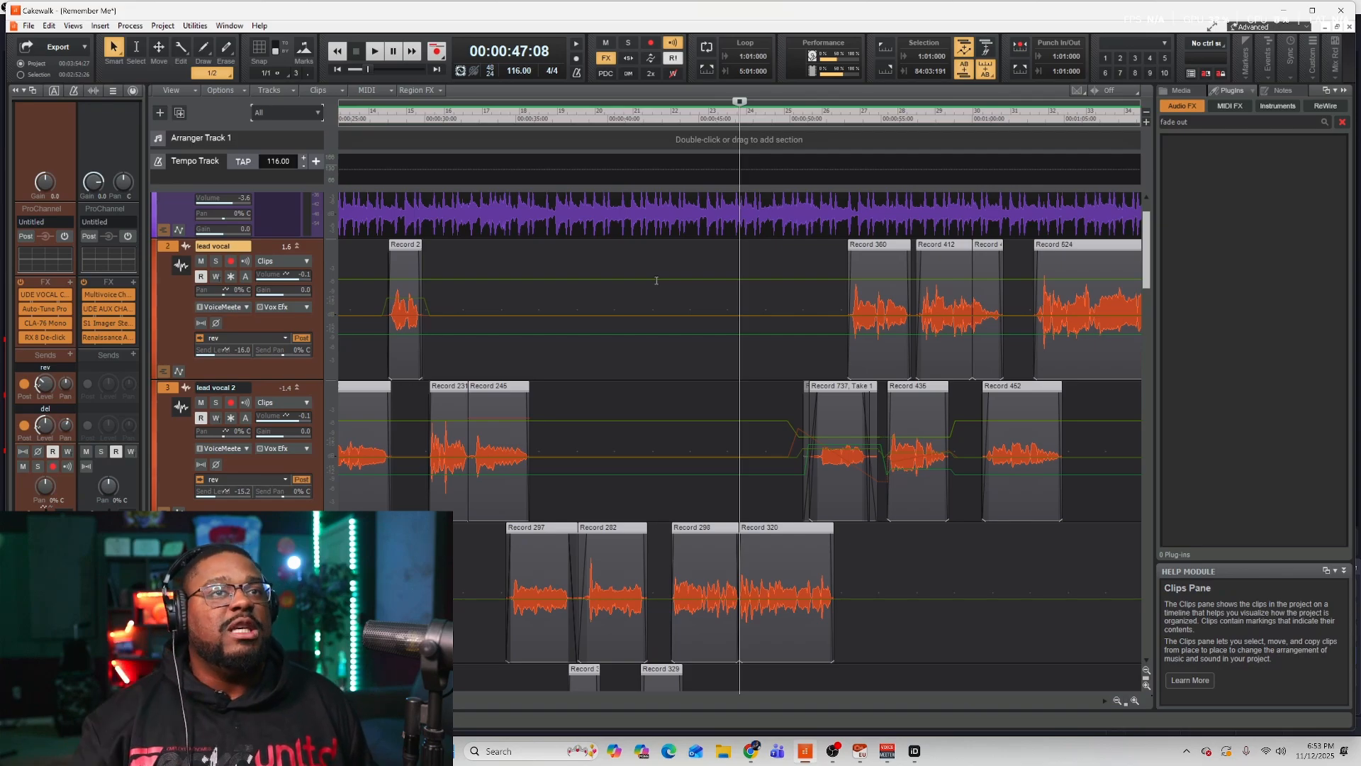
{"action": "scroll", "coordinate": [705, 376], "scroll_direction": "down", "scroll_amount": 5}
{"action": "scroll", "coordinate": [678, 434], "scroll_direction": "up", "scroll_amount": 6}
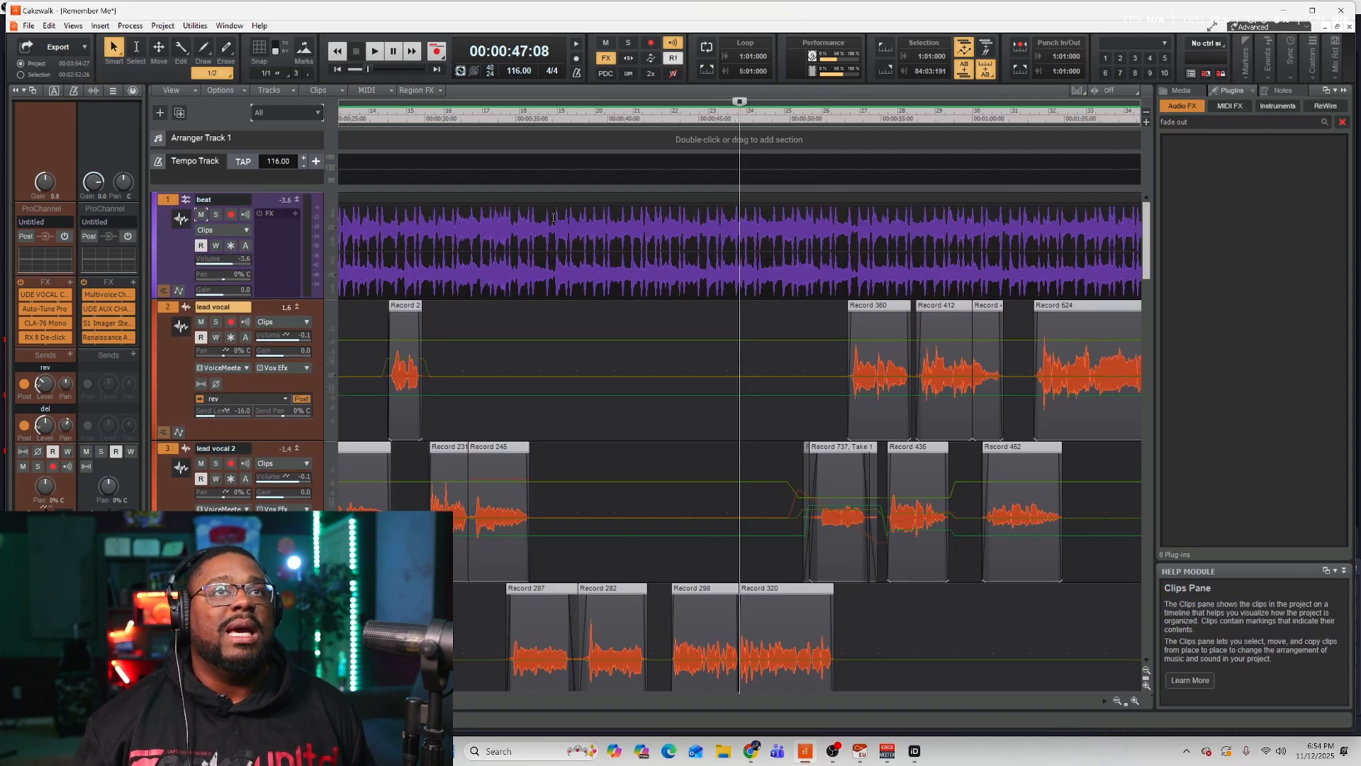
Move the playhead to the song's start, mute the beat track and start playback.
{"action": "mouse_move", "coordinate": [740, 104]}
{"action": "left_mouse_down"}
{"action": "mouse_move", "coordinate": [126, 132]}
{"action": "mouse_move", "coordinate": [382, 164]}
{"action": "left_mouse_up"}
{"action": "left_click", "coordinate": [202, 216]}
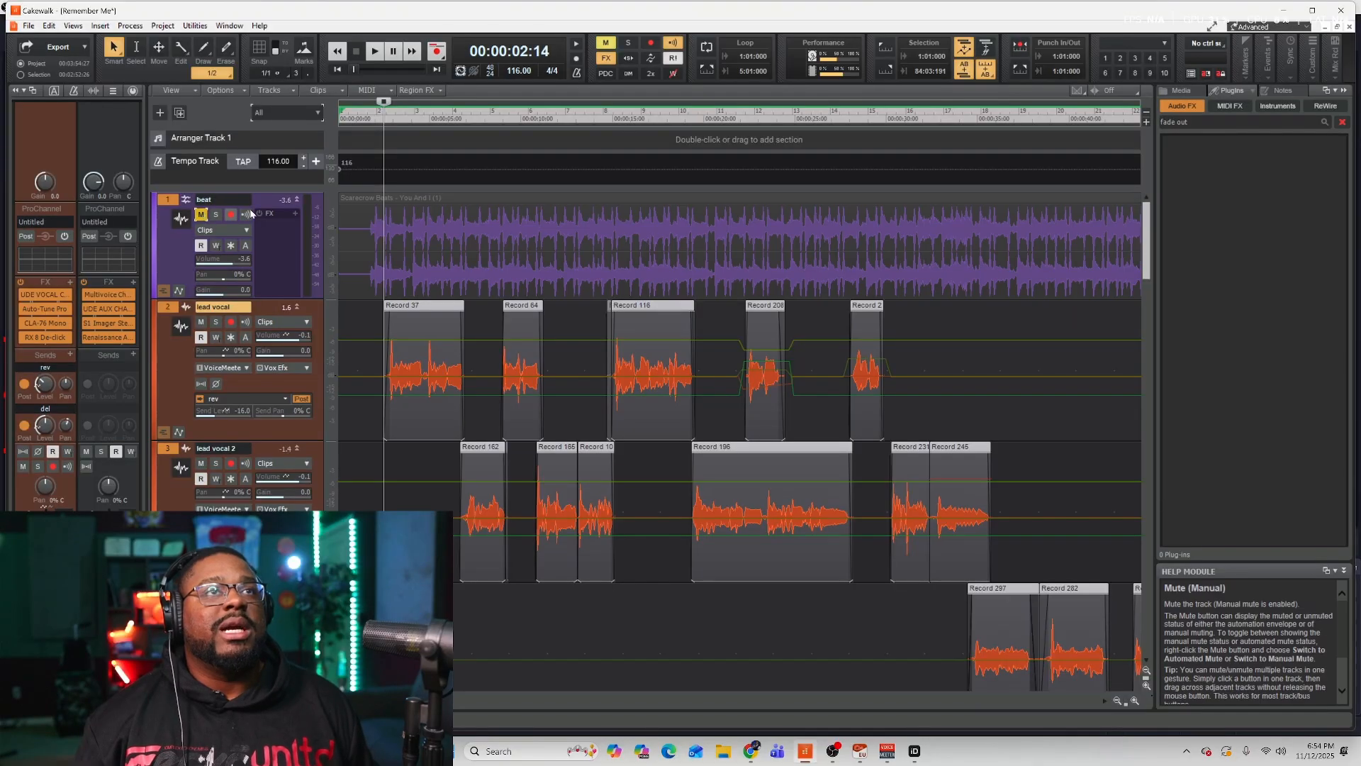
{"action": "key", "text": "space"}
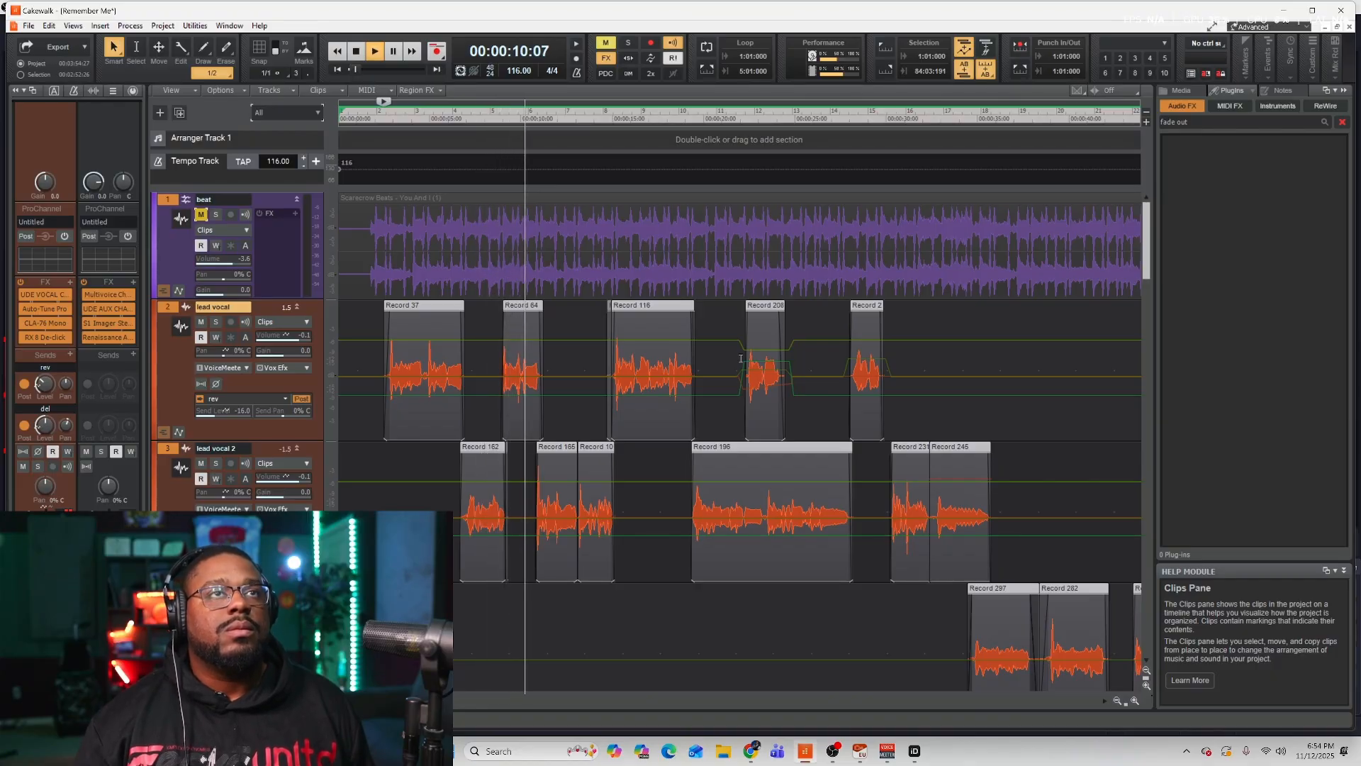
Scroll up and down through the vocal, double and hook tracks while the song plays.
{"action": "scroll", "coordinate": [741, 358], "scroll_direction": "down", "scroll_amount": 5}
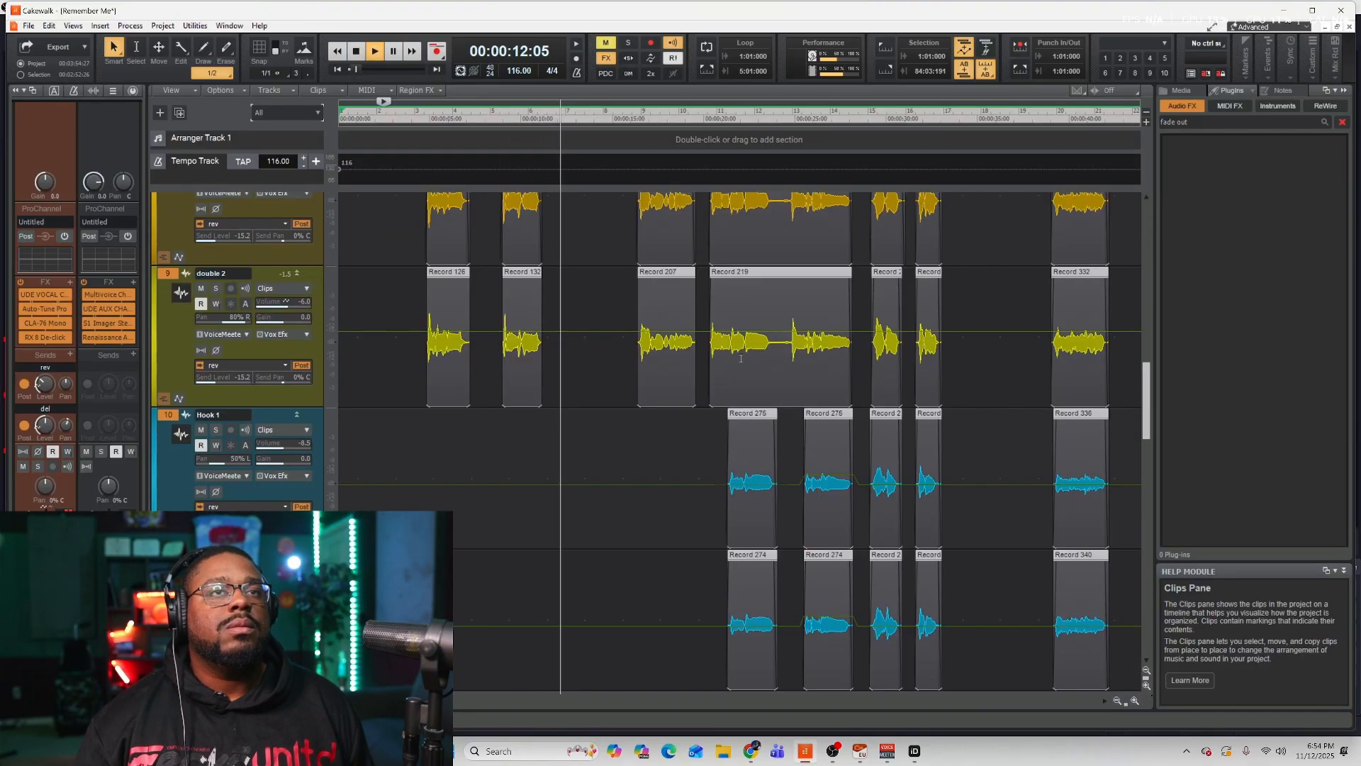
{"action": "scroll", "coordinate": [741, 359], "scroll_direction": "up", "scroll_amount": 5}
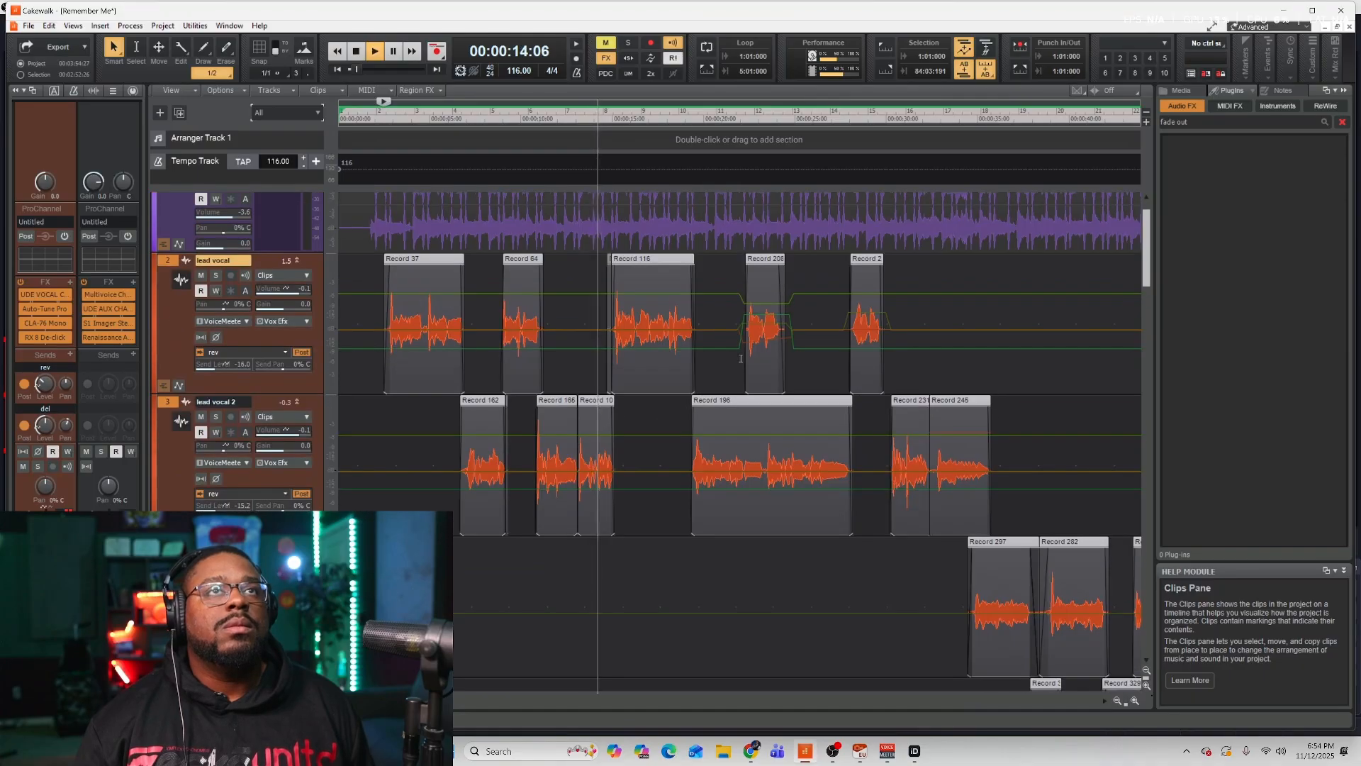
{"action": "scroll", "coordinate": [741, 358], "scroll_direction": "up", "scroll_amount": 1}
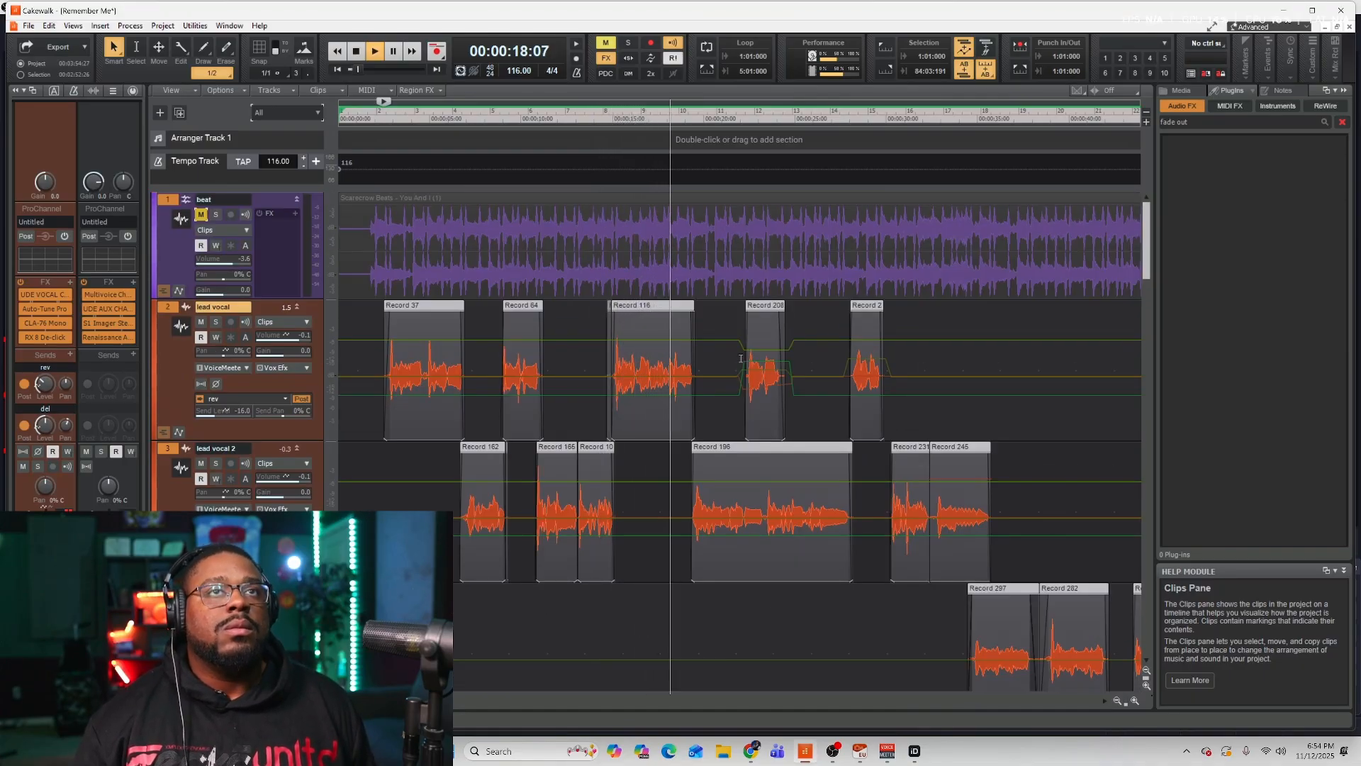
{"action": "scroll", "coordinate": [741, 358], "scroll_direction": "down", "scroll_amount": 3}
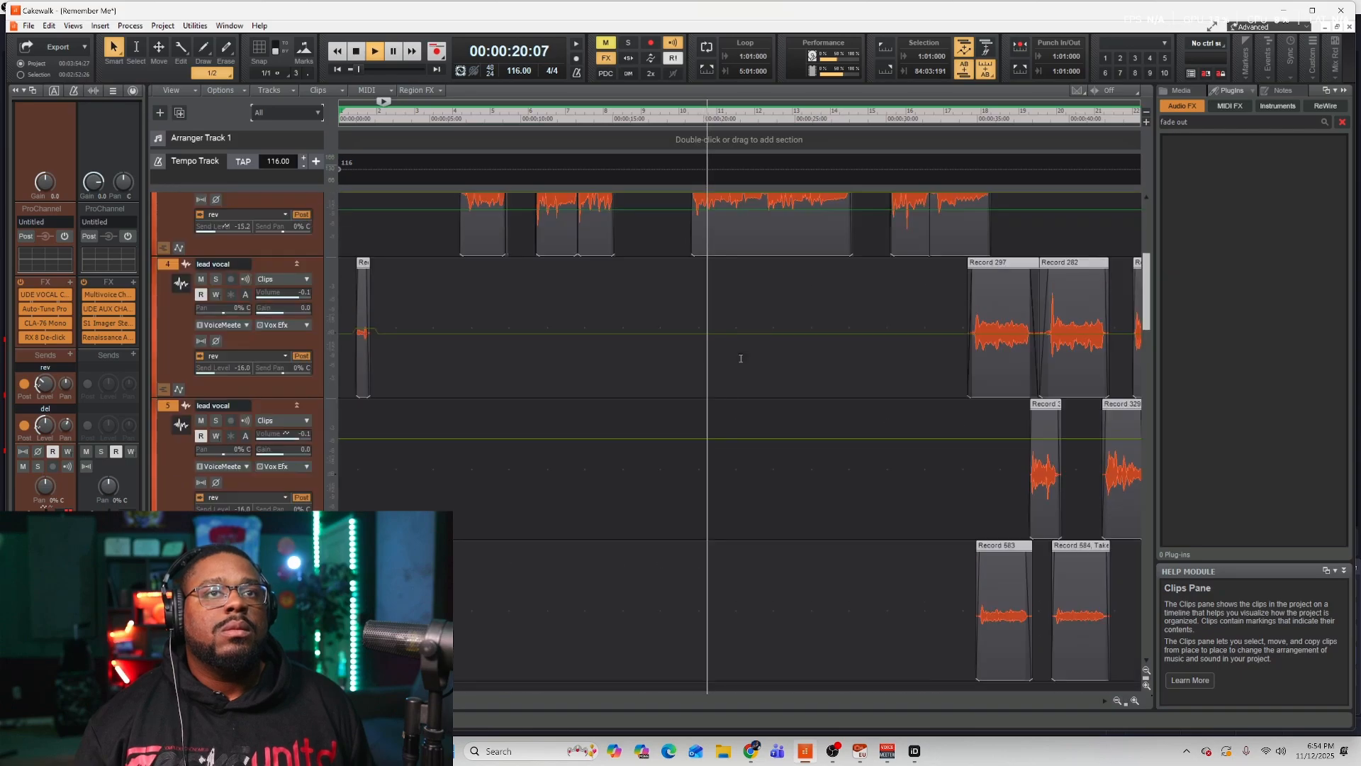
{"action": "scroll", "coordinate": [742, 358], "scroll_direction": "up", "scroll_amount": 4}
{"action": "scroll", "coordinate": [741, 358], "scroll_direction": "down", "scroll_amount": 3}
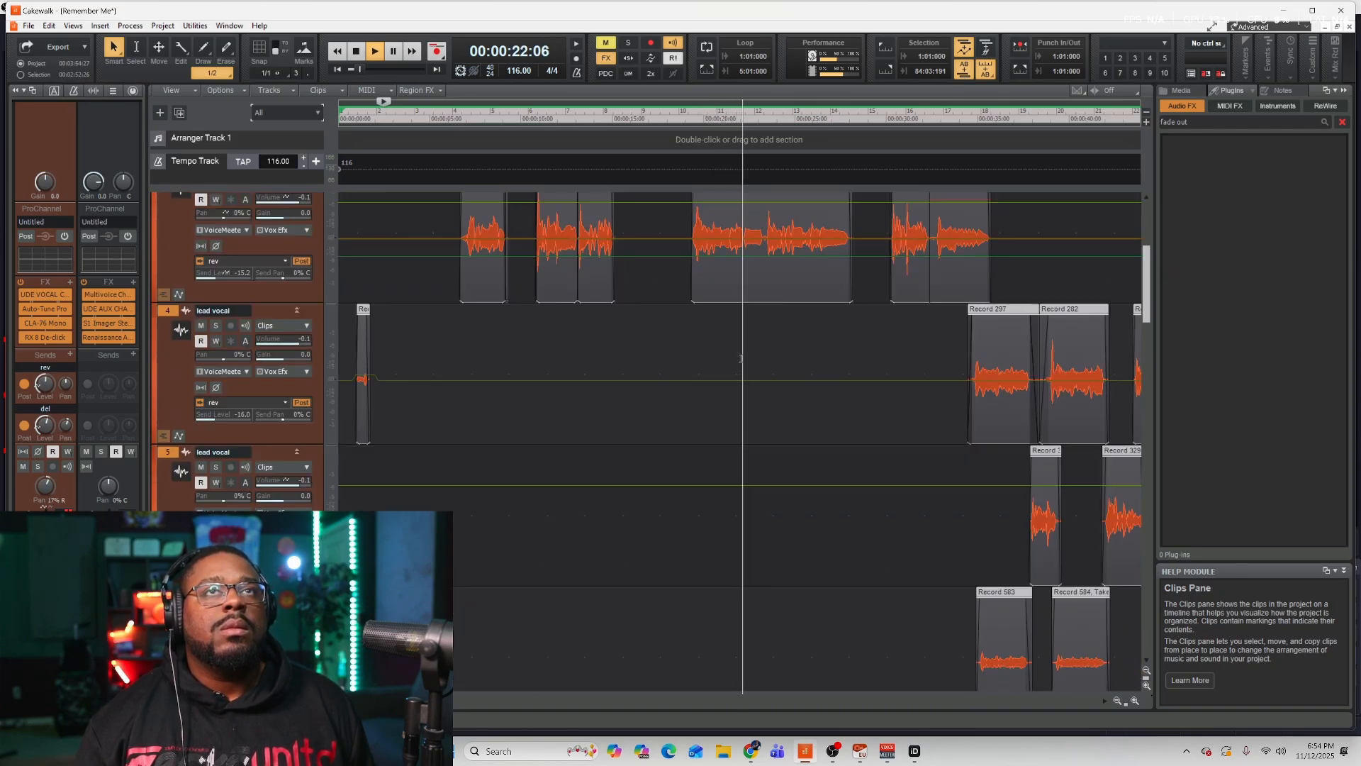
{"action": "scroll", "coordinate": [741, 358], "scroll_direction": "down", "scroll_amount": 3}
{"action": "scroll", "coordinate": [741, 359], "scroll_direction": "down", "scroll_amount": 4}
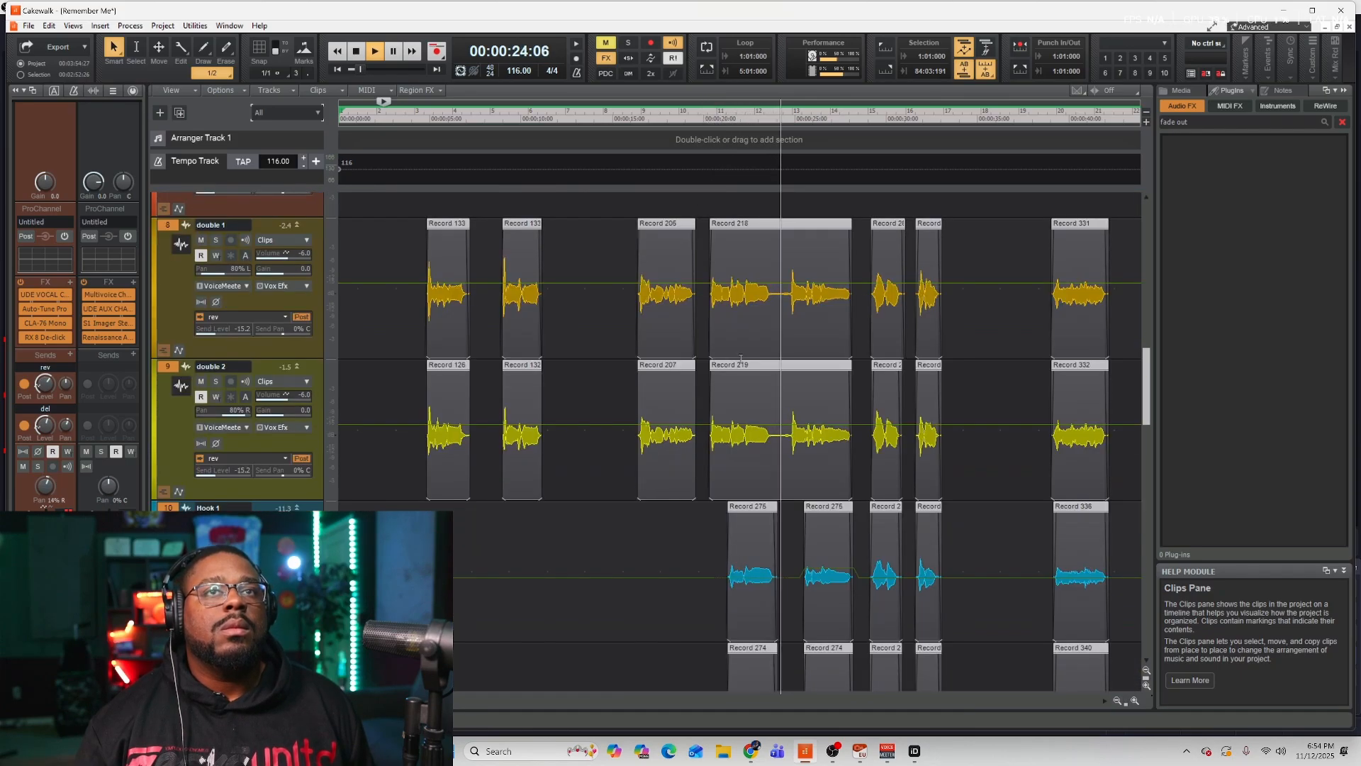
{"action": "scroll", "coordinate": [741, 358], "scroll_direction": "up", "scroll_amount": 3}
{"action": "scroll", "coordinate": [741, 358], "scroll_direction": "down", "scroll_amount": 3}
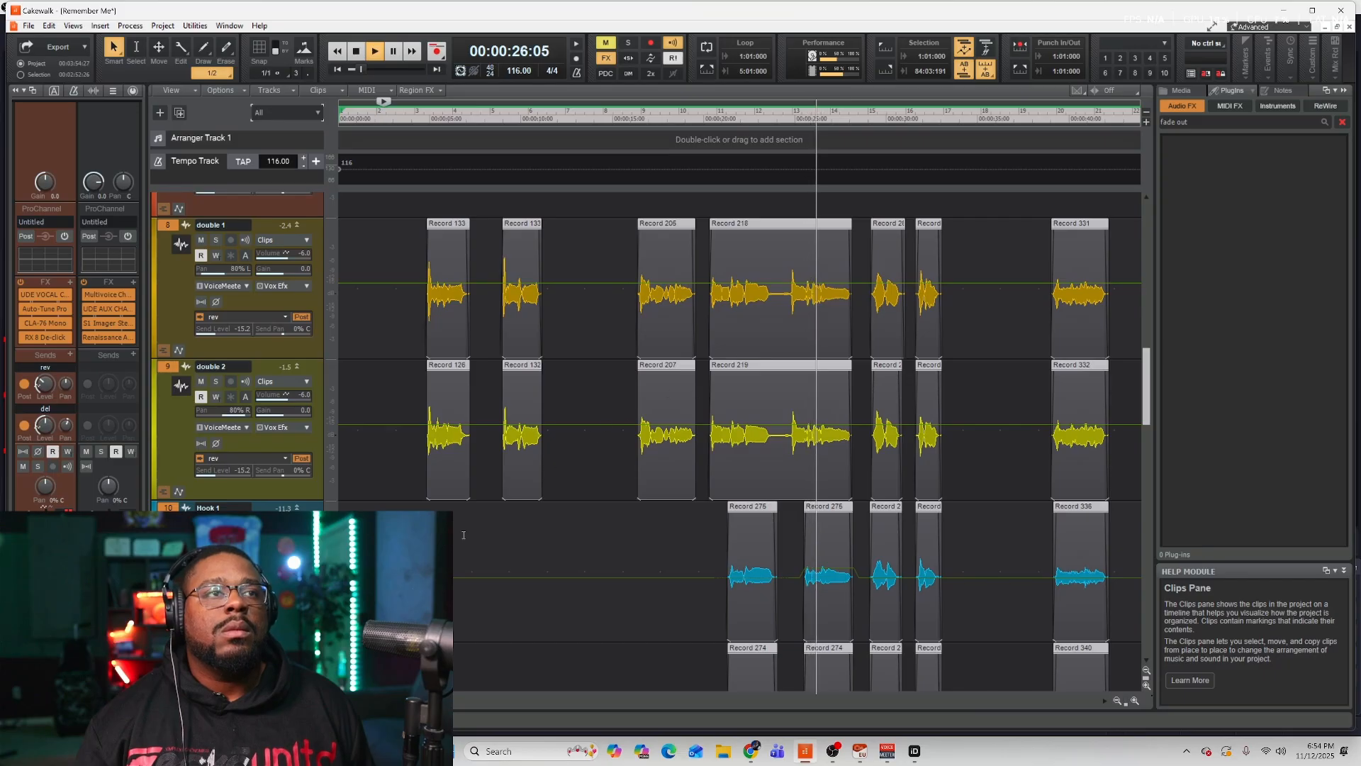
{"action": "scroll", "coordinate": [518, 479], "scroll_direction": "up", "scroll_amount": 5}
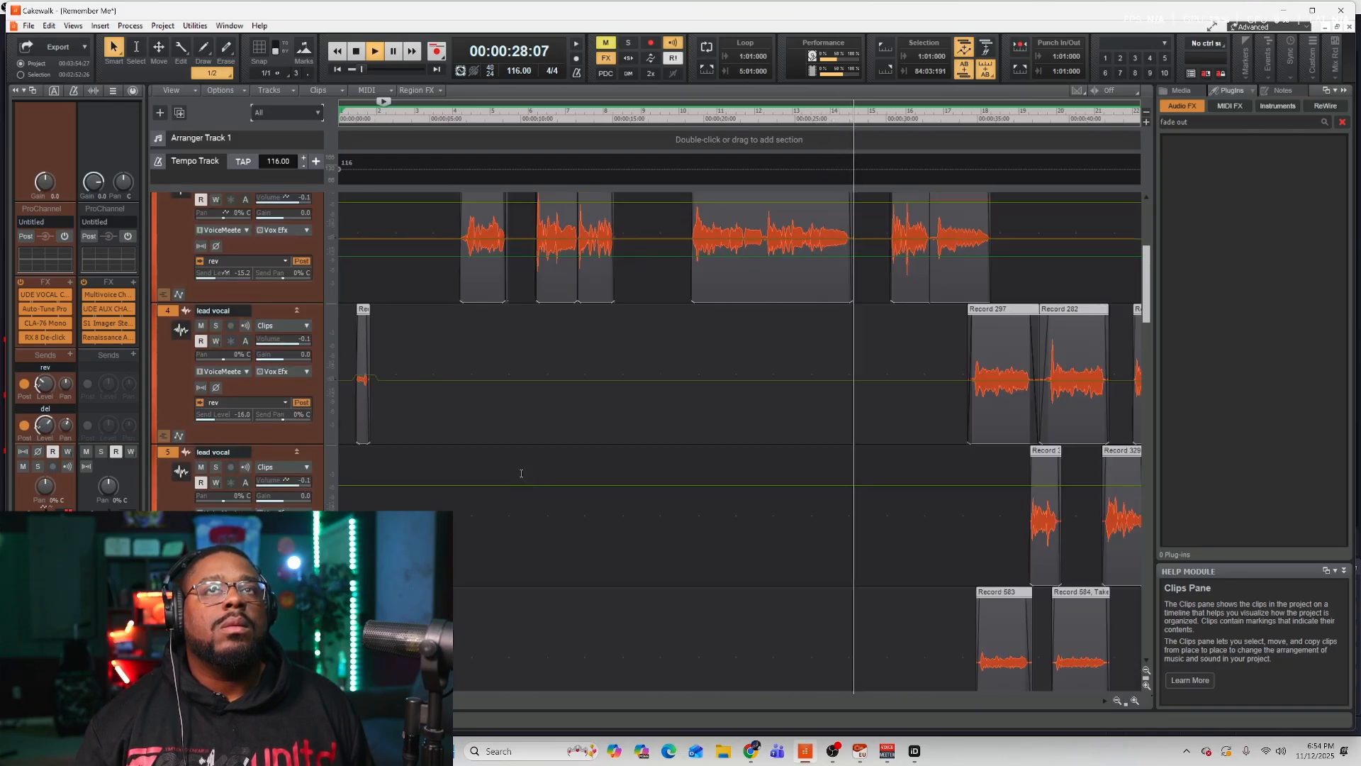
{"action": "scroll", "coordinate": [521, 474], "scroll_direction": "up", "scroll_amount": 3}
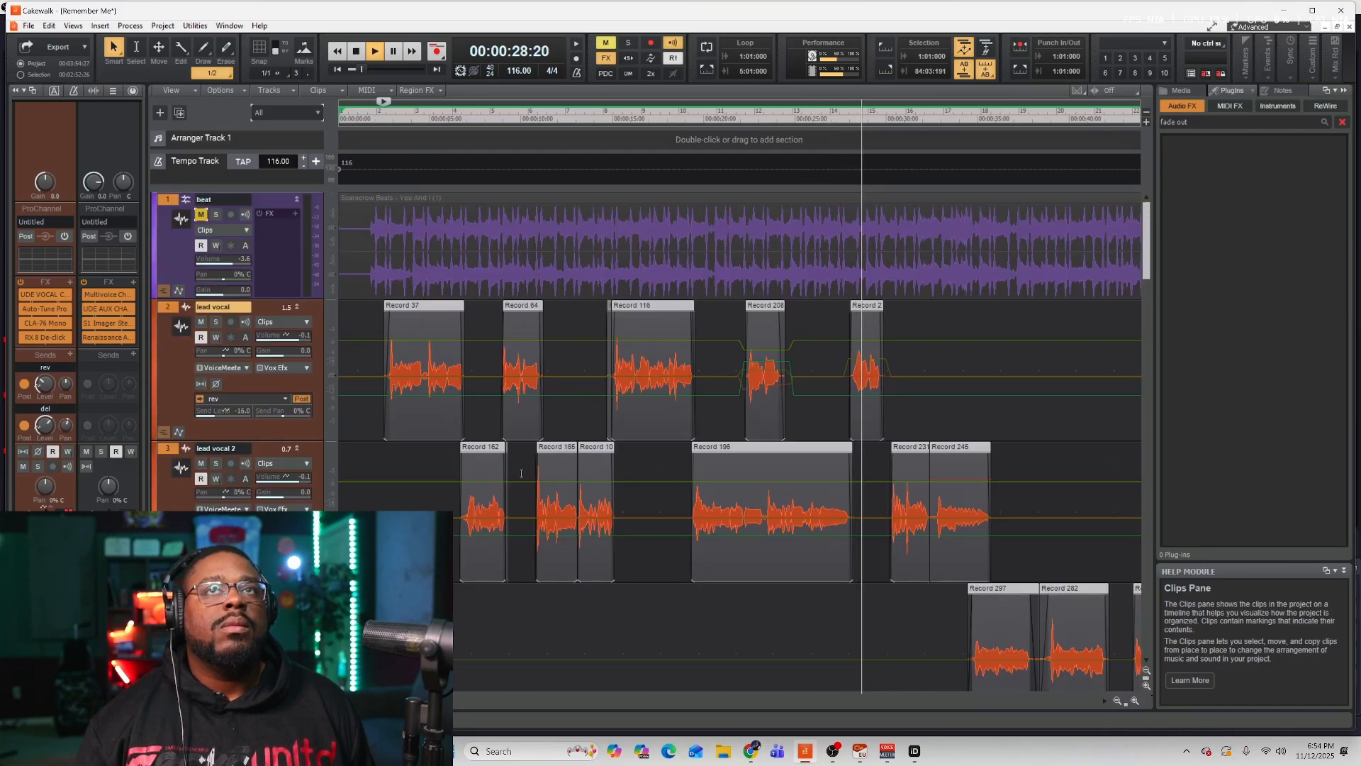
Unmute the beat track and keep following the vocal clips across the timeline during playback.
{"action": "left_click", "coordinate": [201, 214]}
{"action": "scroll", "coordinate": [925, 410], "scroll_direction": "down", "scroll_amount": 1}
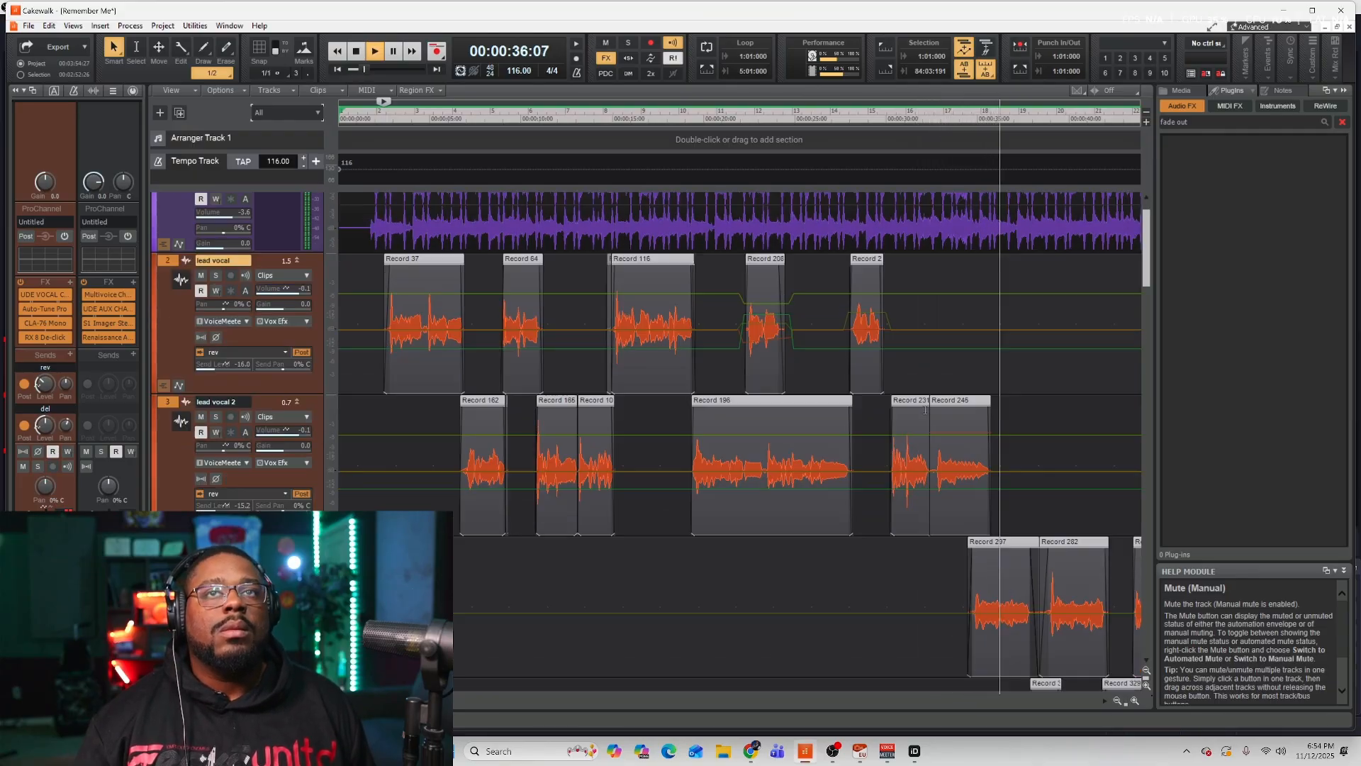
{"action": "scroll", "coordinate": [925, 410], "scroll_direction": "down", "scroll_amount": 3}
{"action": "left_click_drag", "start_coordinate": [353, 701], "coordinate": [456, 691]}
{"action": "scroll", "coordinate": [659, 498], "scroll_direction": "down", "scroll_amount": 6}
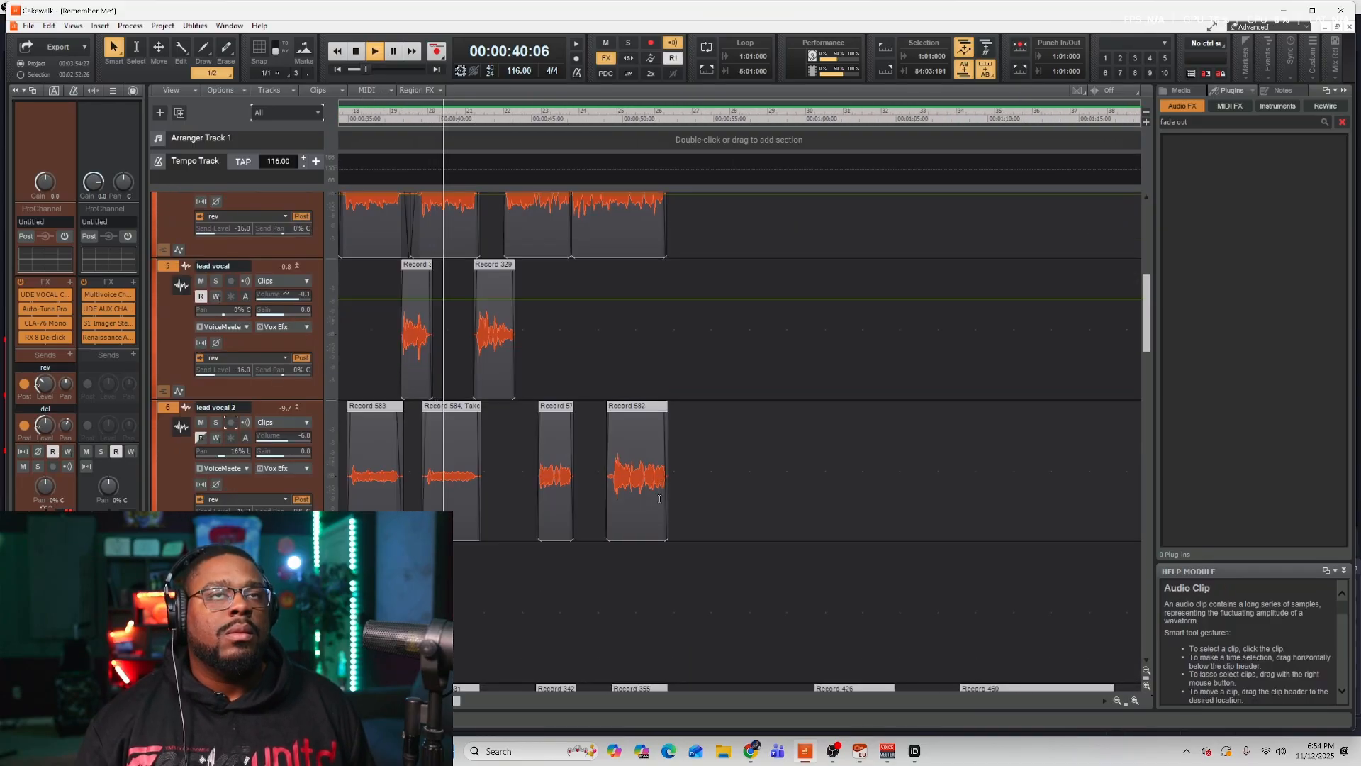
{"action": "left_click_drag", "start_coordinate": [457, 700], "coordinate": [434, 699]}
{"action": "scroll", "coordinate": [819, 515], "scroll_direction": "down", "scroll_amount": 5}
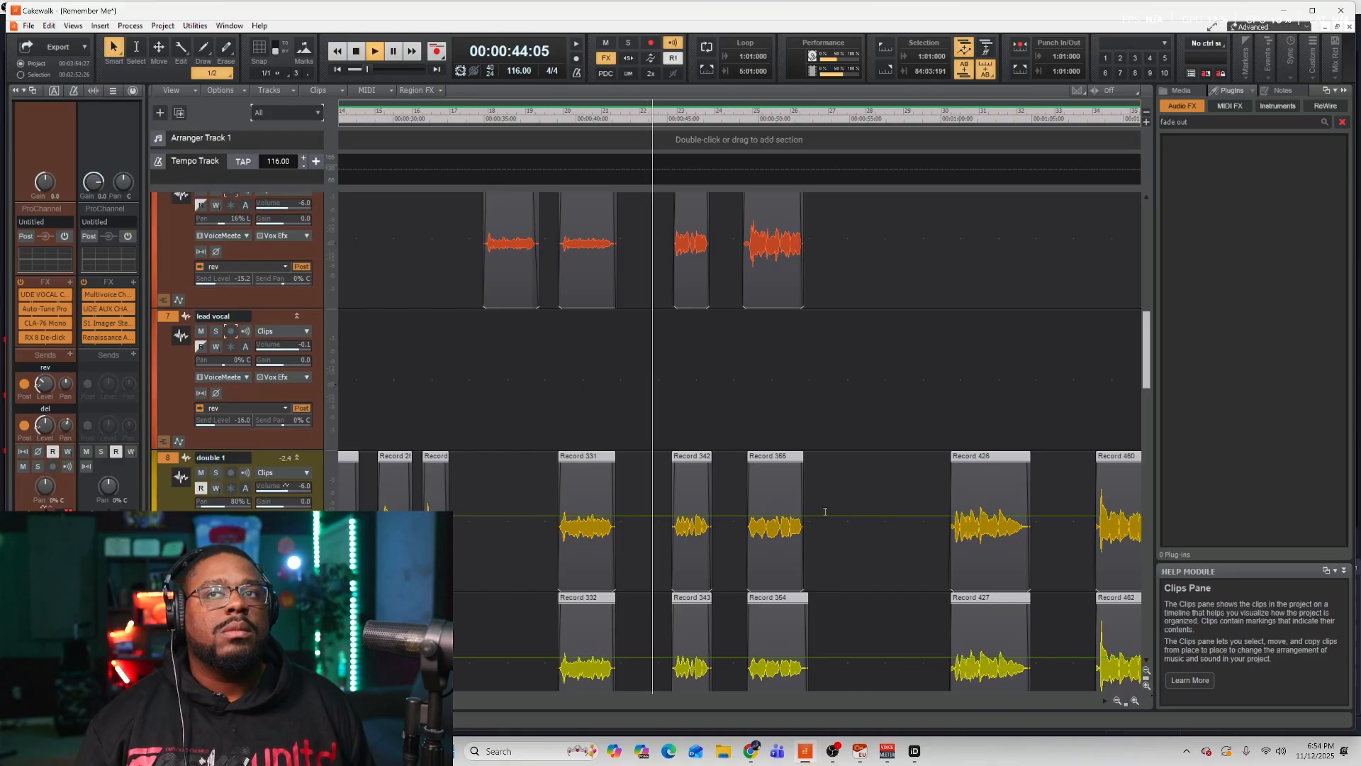
{"action": "scroll", "coordinate": [982, 333], "scroll_direction": "up", "scroll_amount": 4}
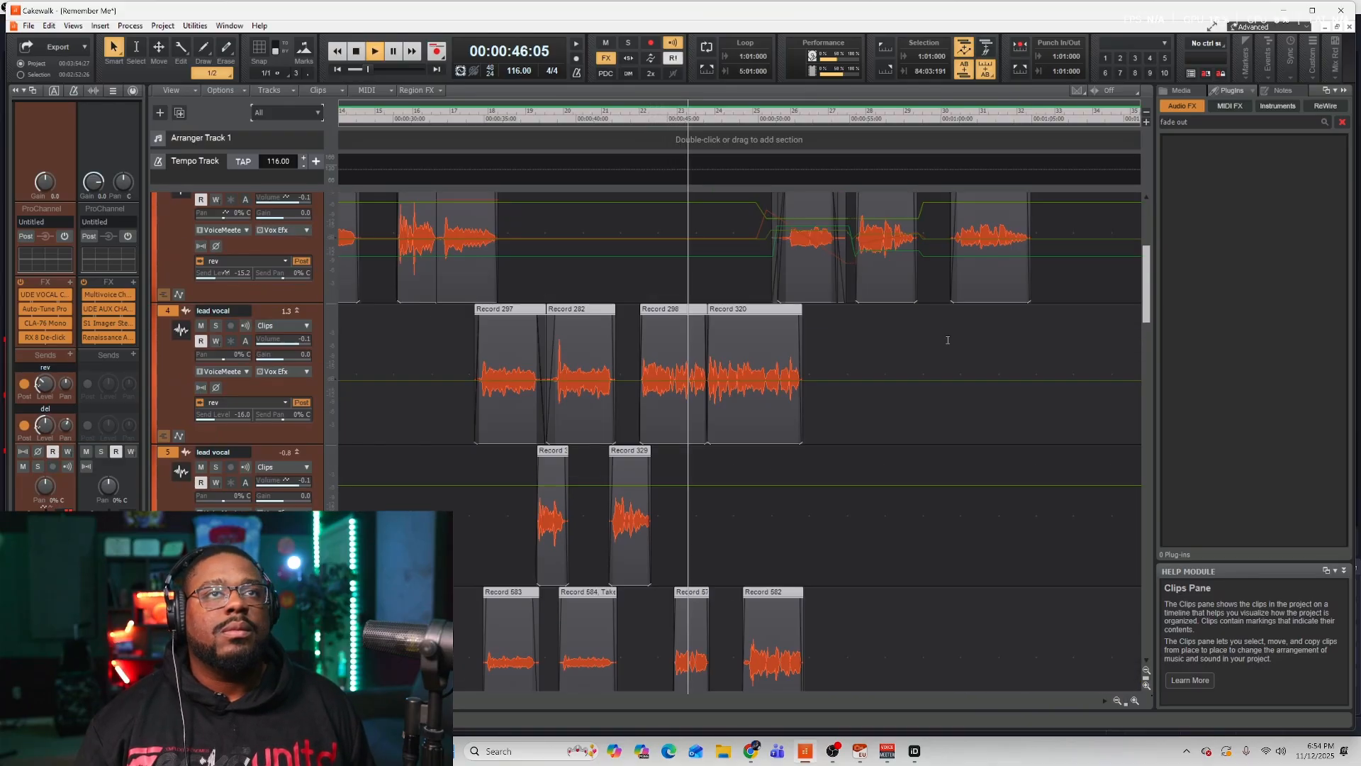
{"action": "scroll", "coordinate": [947, 340], "scroll_direction": "up", "scroll_amount": 5}
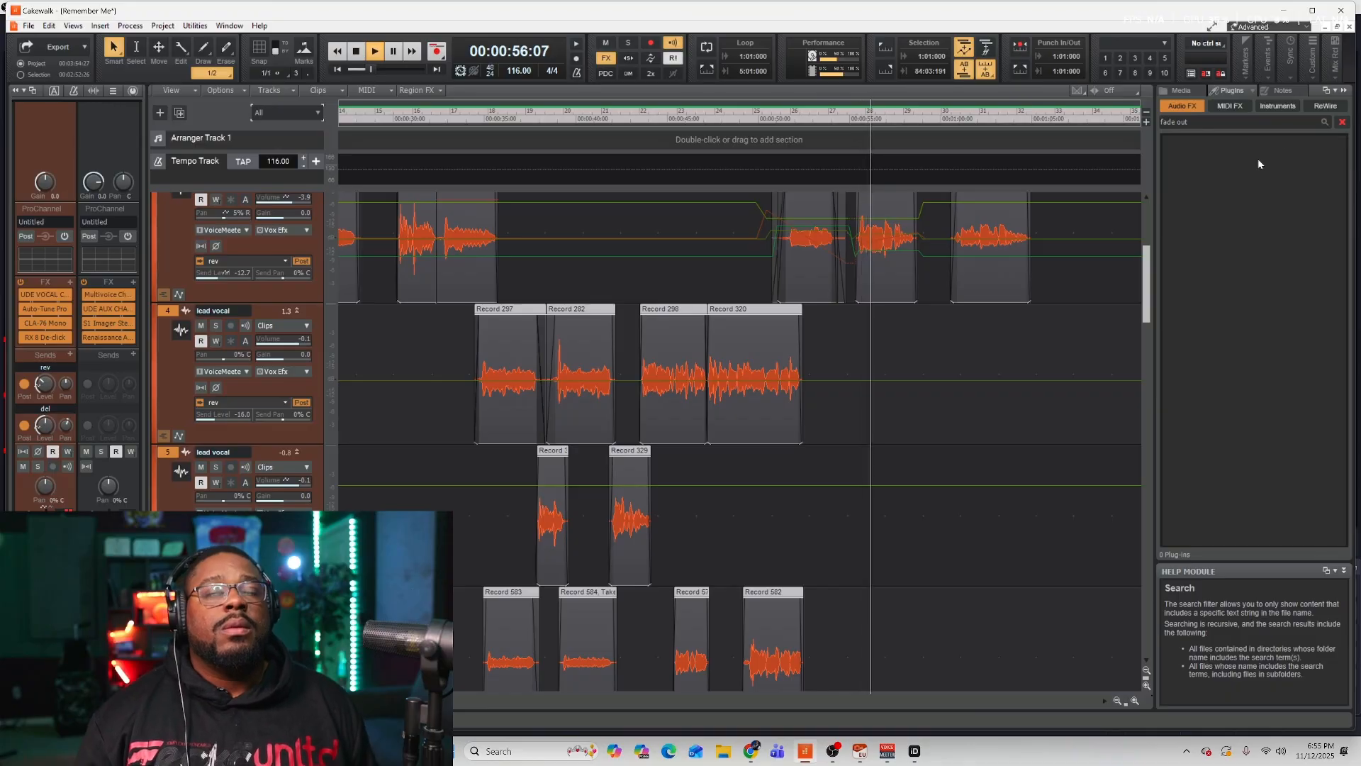
Stop playback and open the project Notes browser.
{"action": "key", "text": "space"}
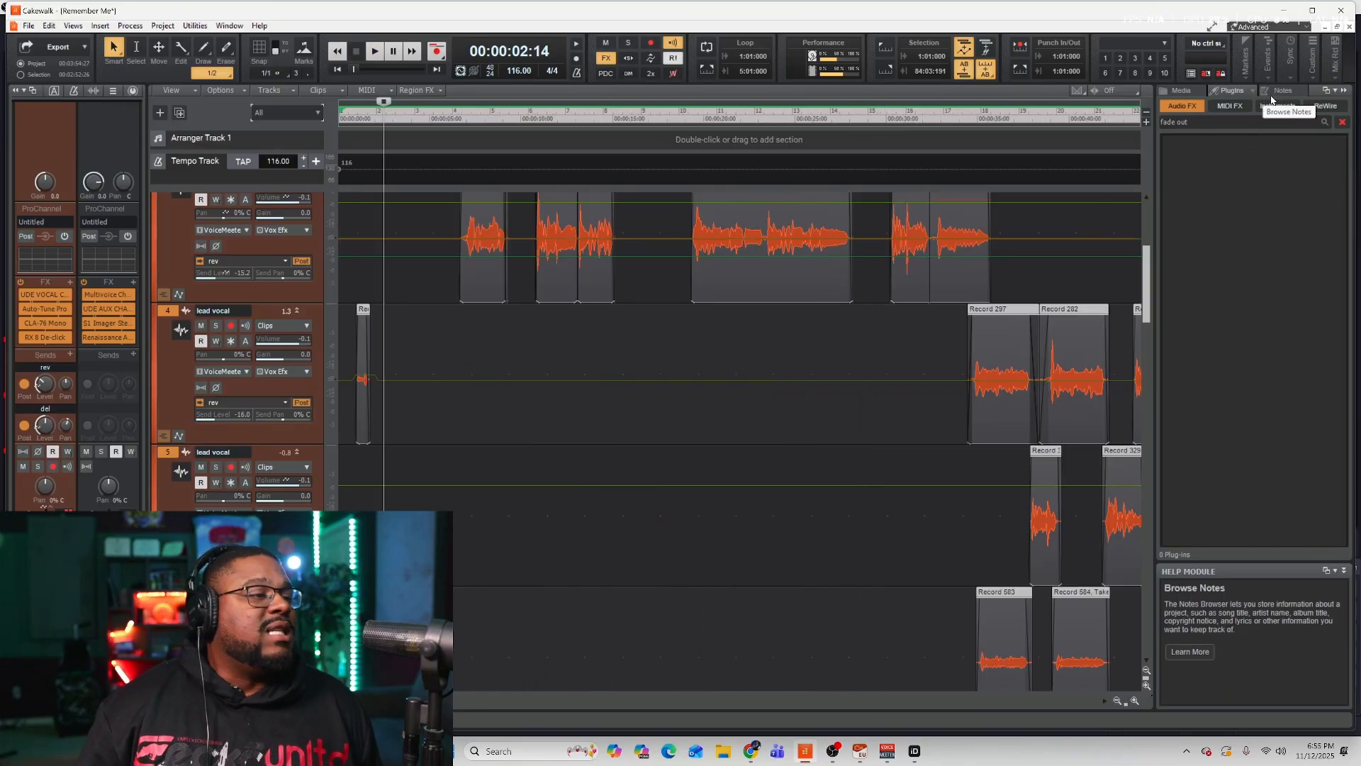
{"action": "left_click", "coordinate": [1280, 94]}
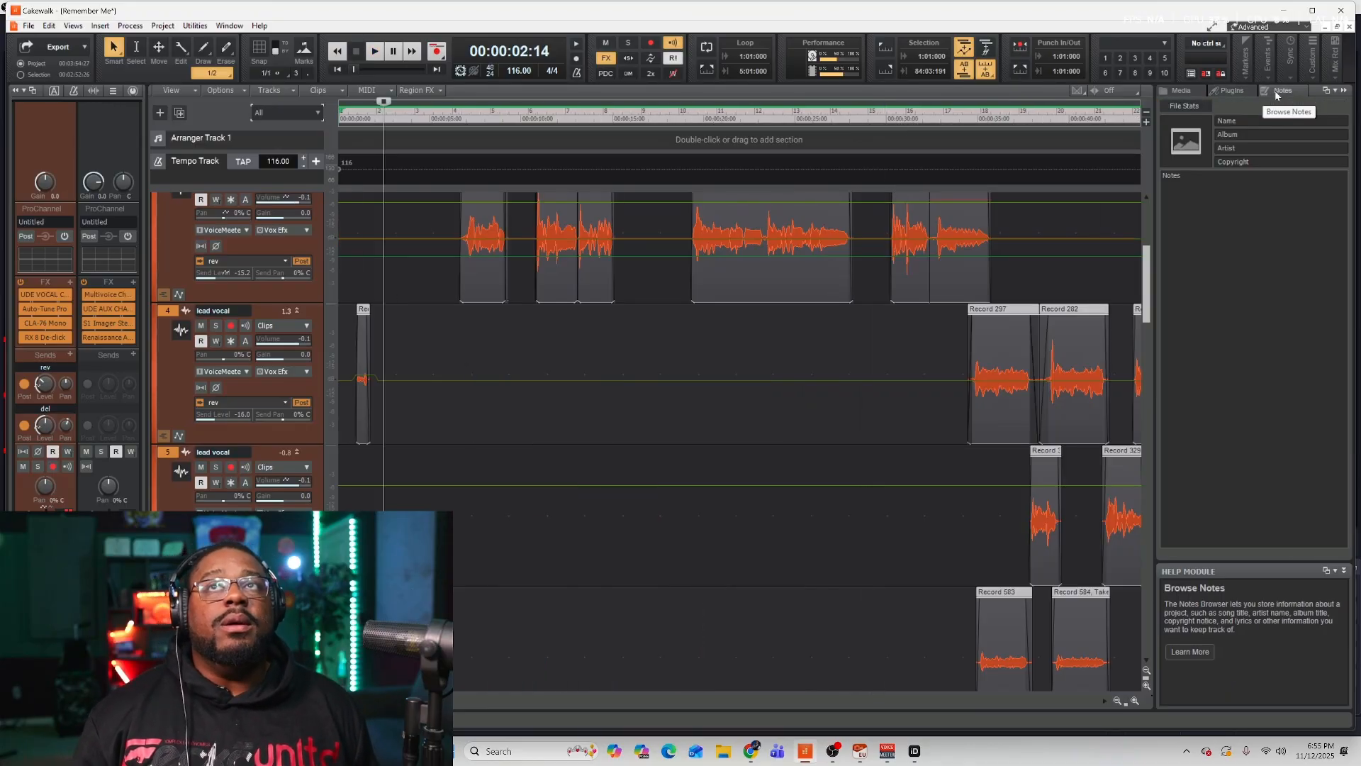